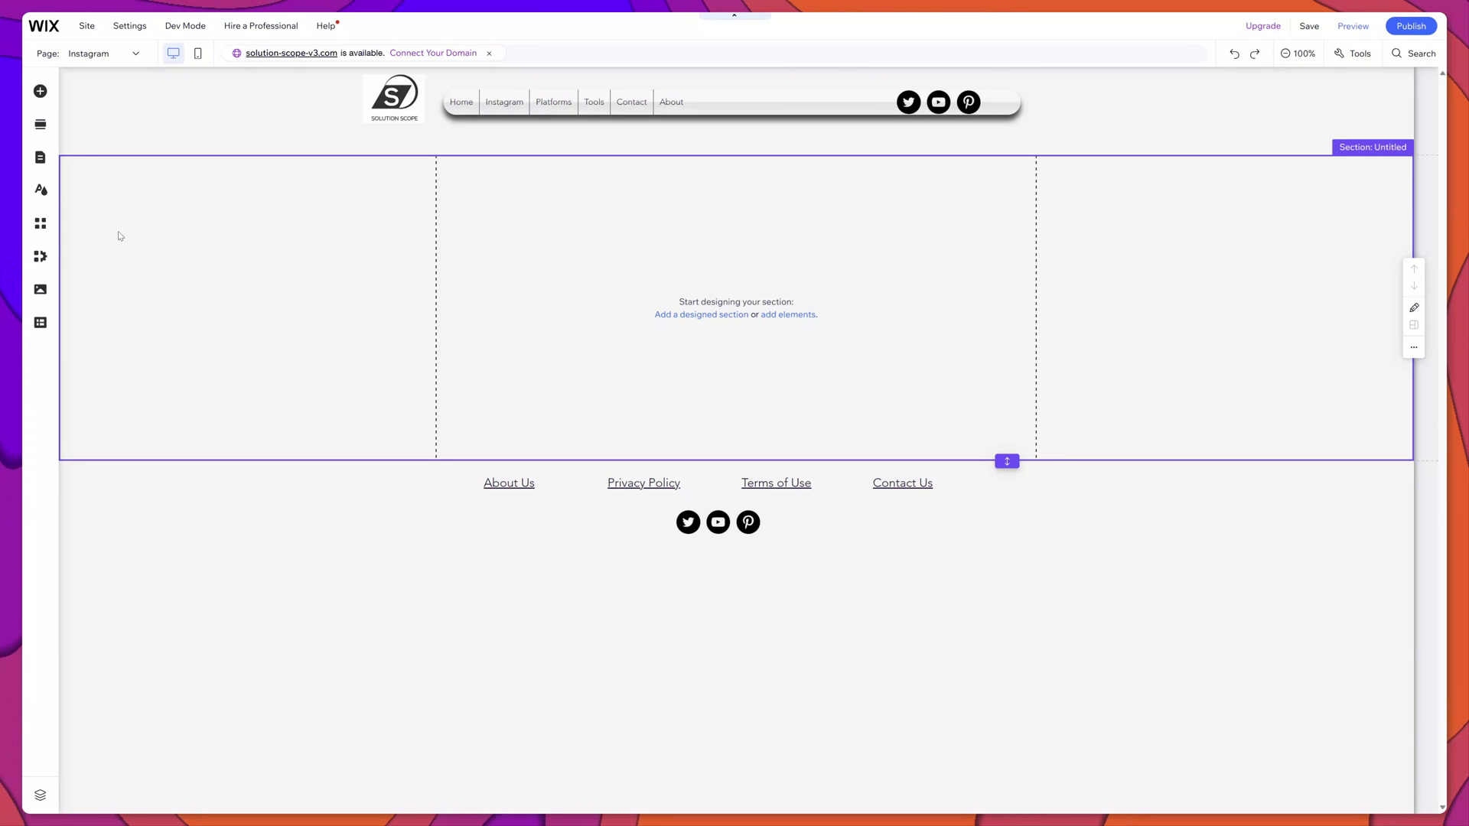
Step: Search the Wix App Market for 'Instagram' and open the Instagram Feed app's details
click(42, 227)
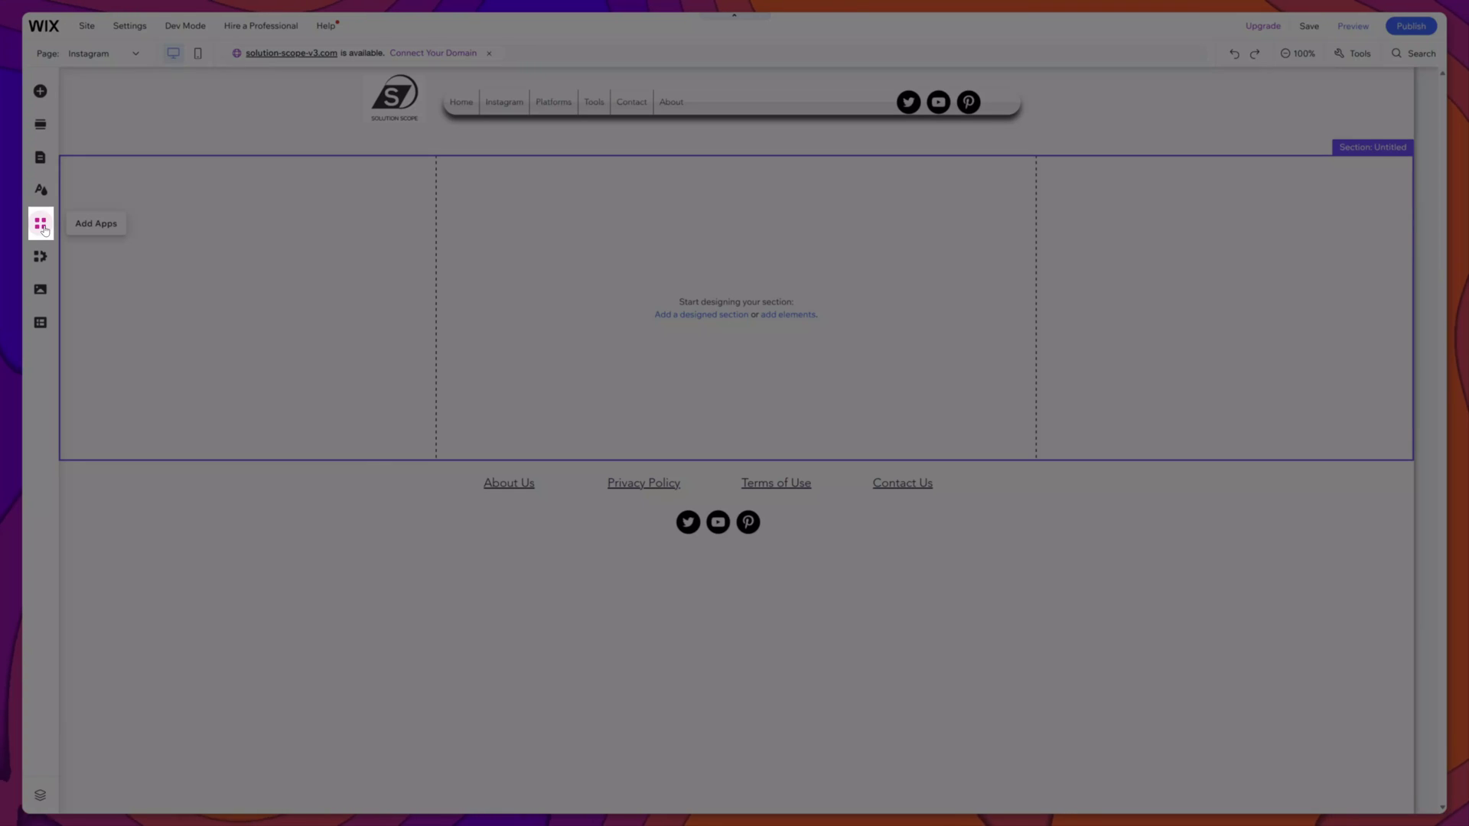
click(42, 227)
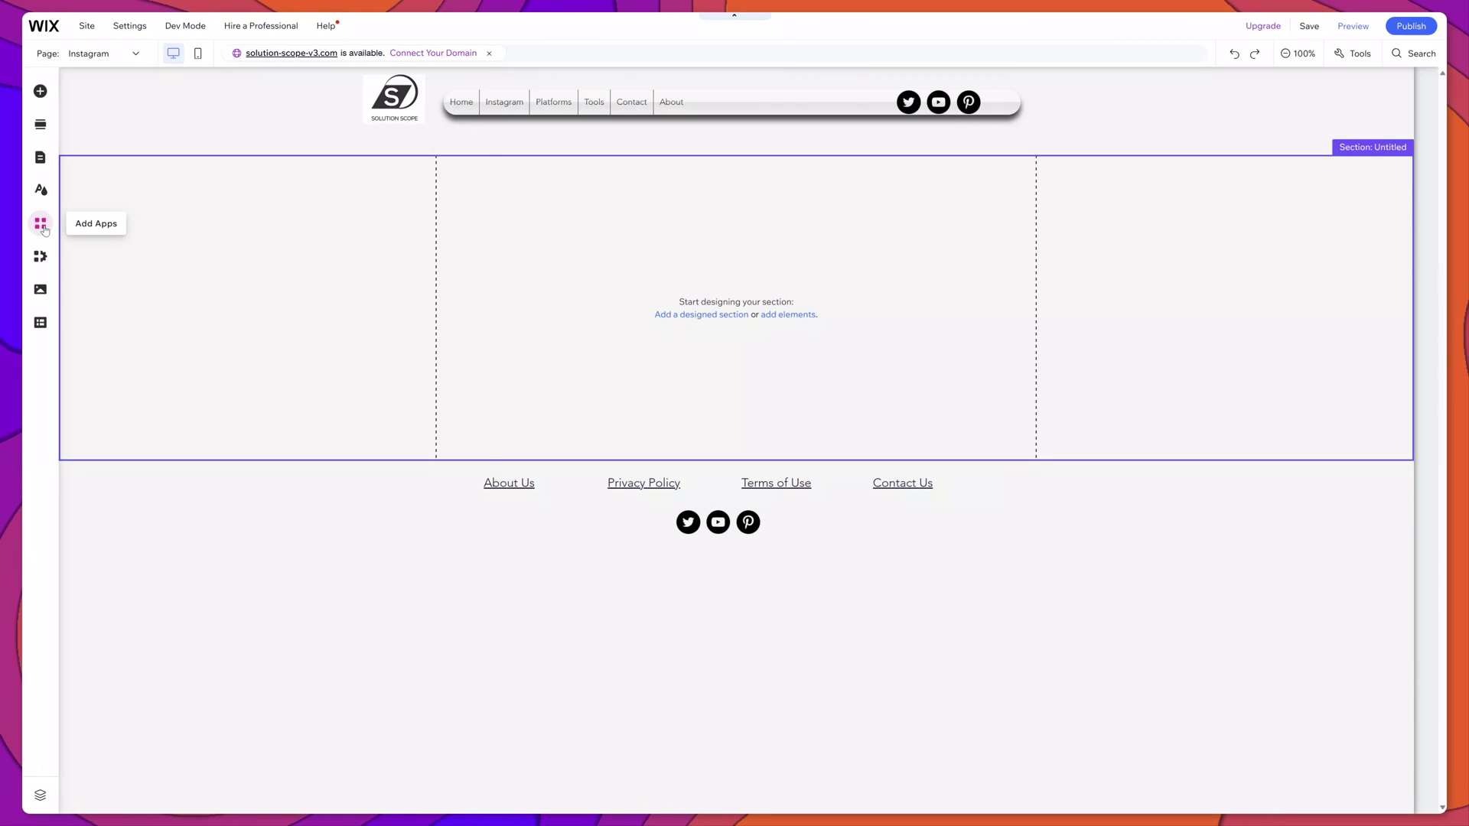
click(42, 225)
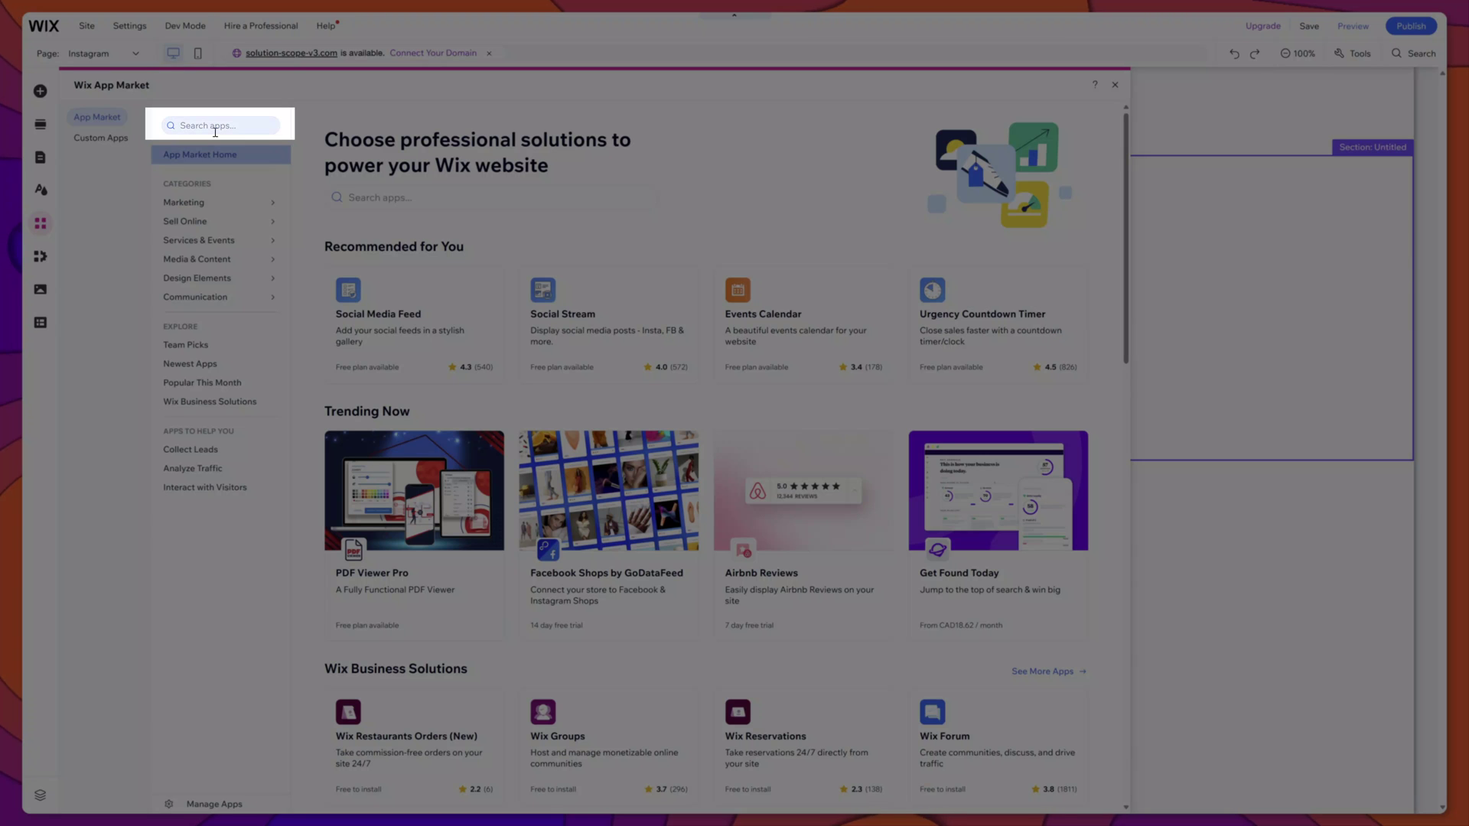
click(215, 125)
text(Instagram)
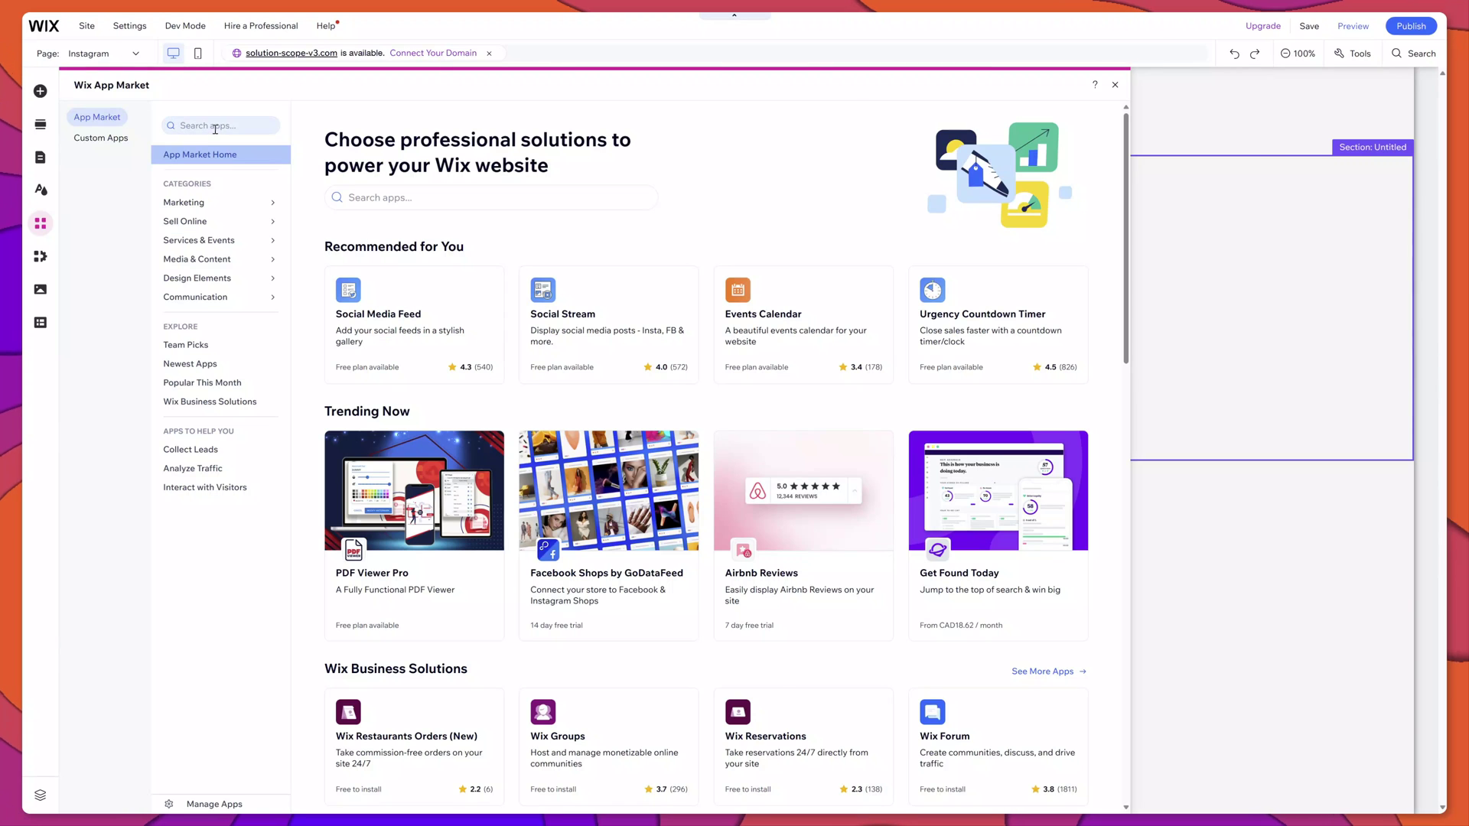
key(Return)
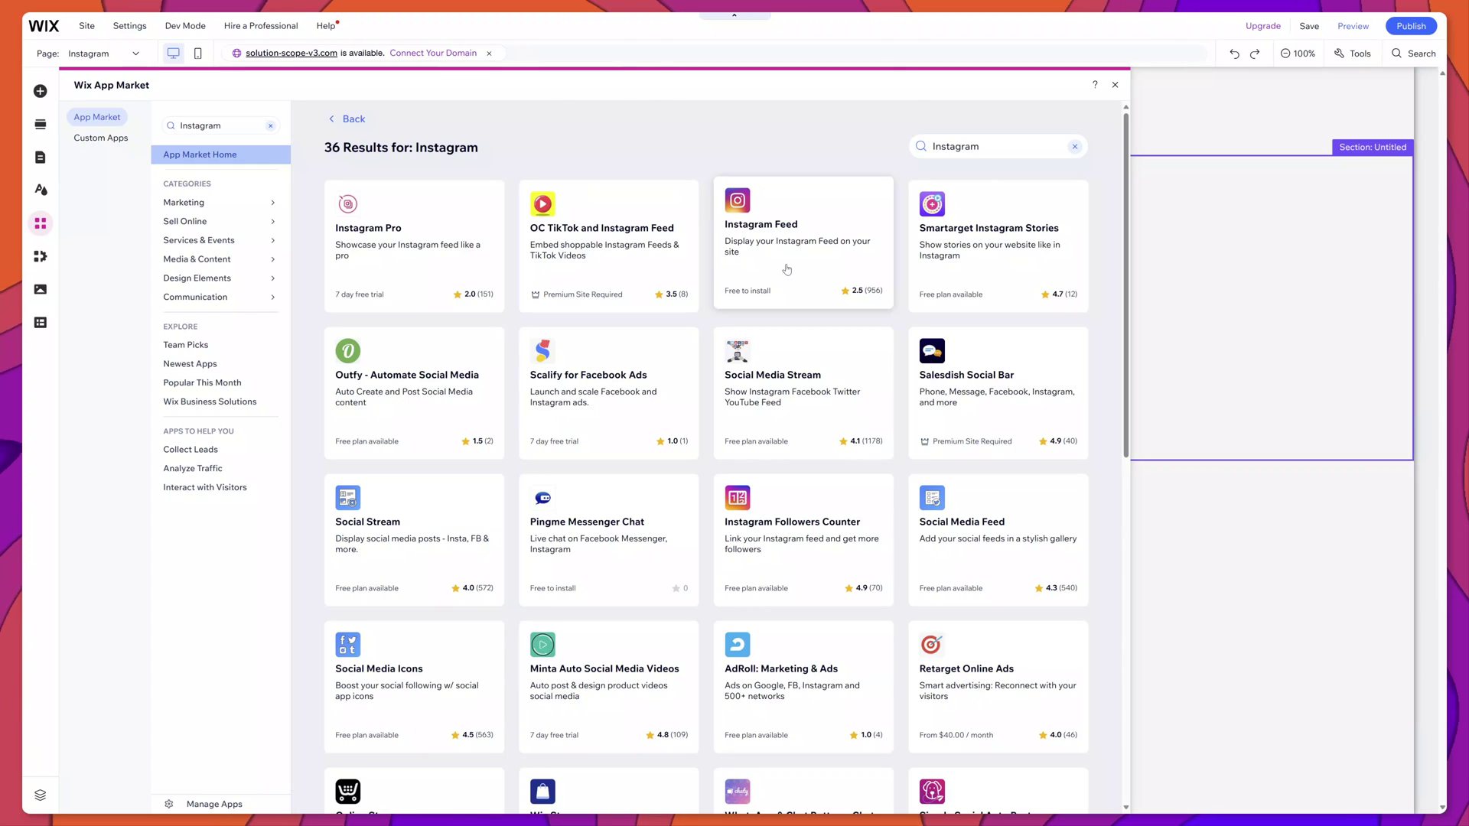
click(786, 269)
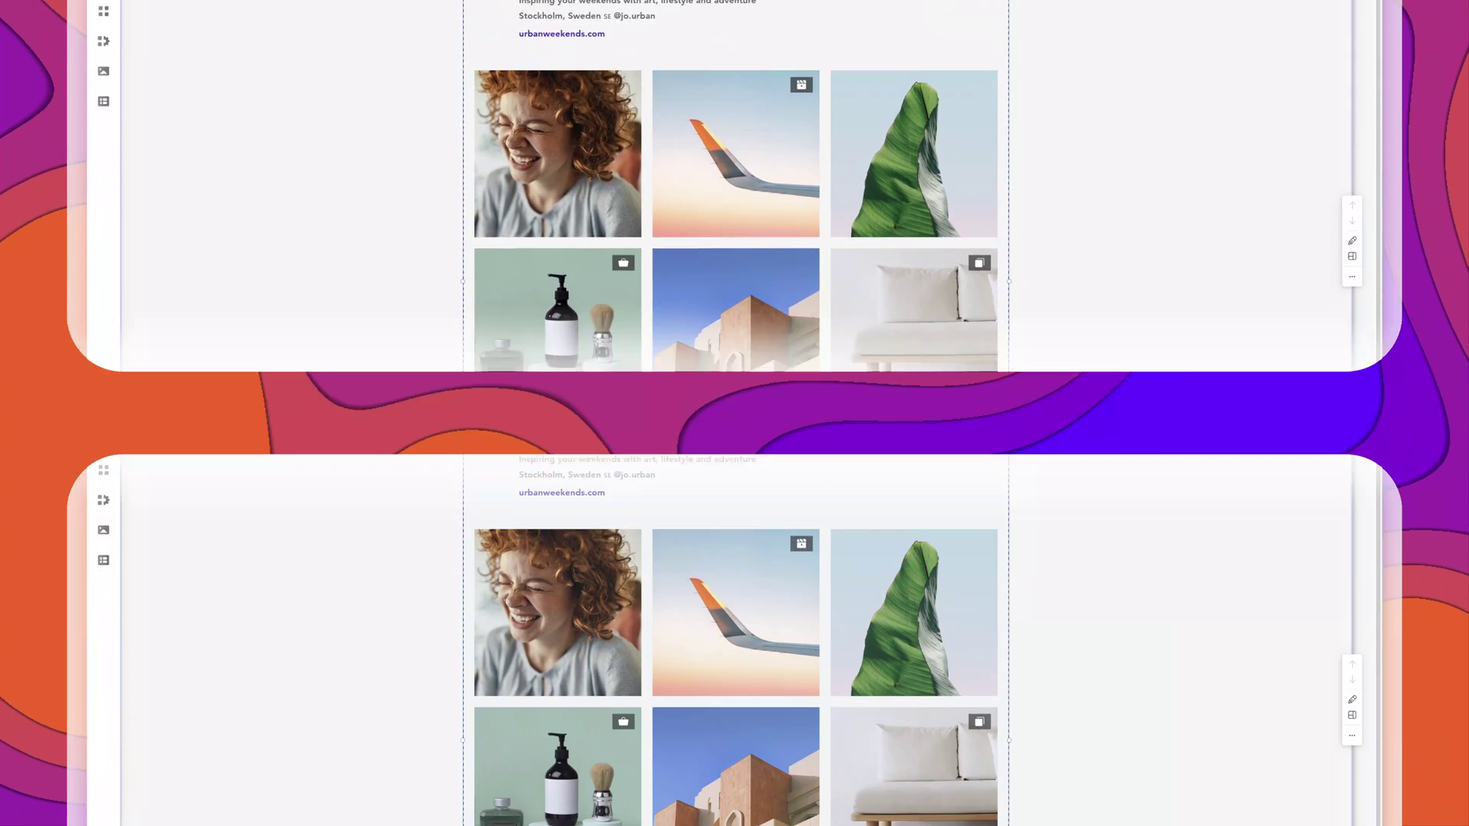
Step: Select the Instagram Feed element on the page and open its Settings panel
click(637, 132)
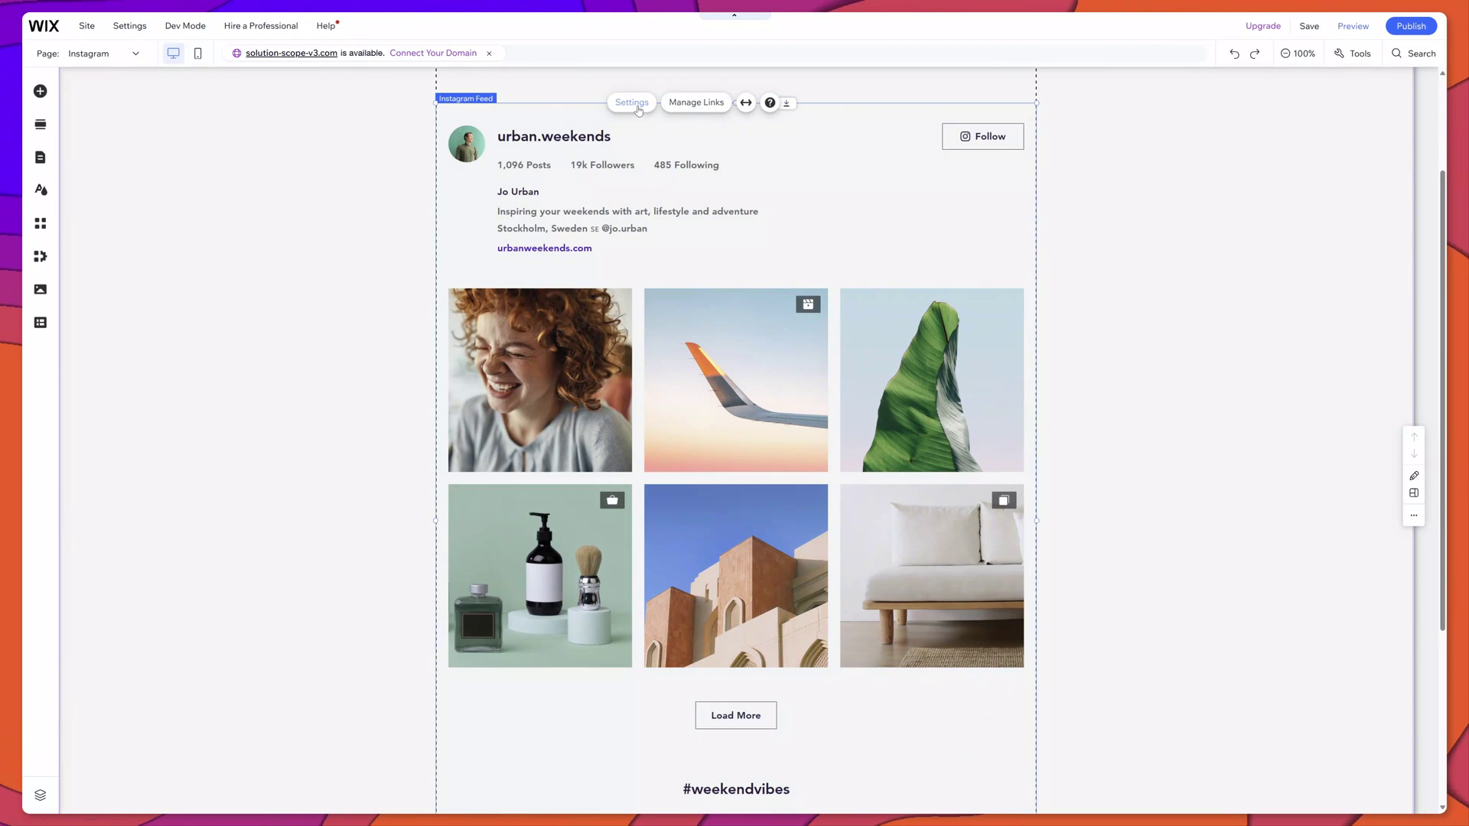
click(632, 102)
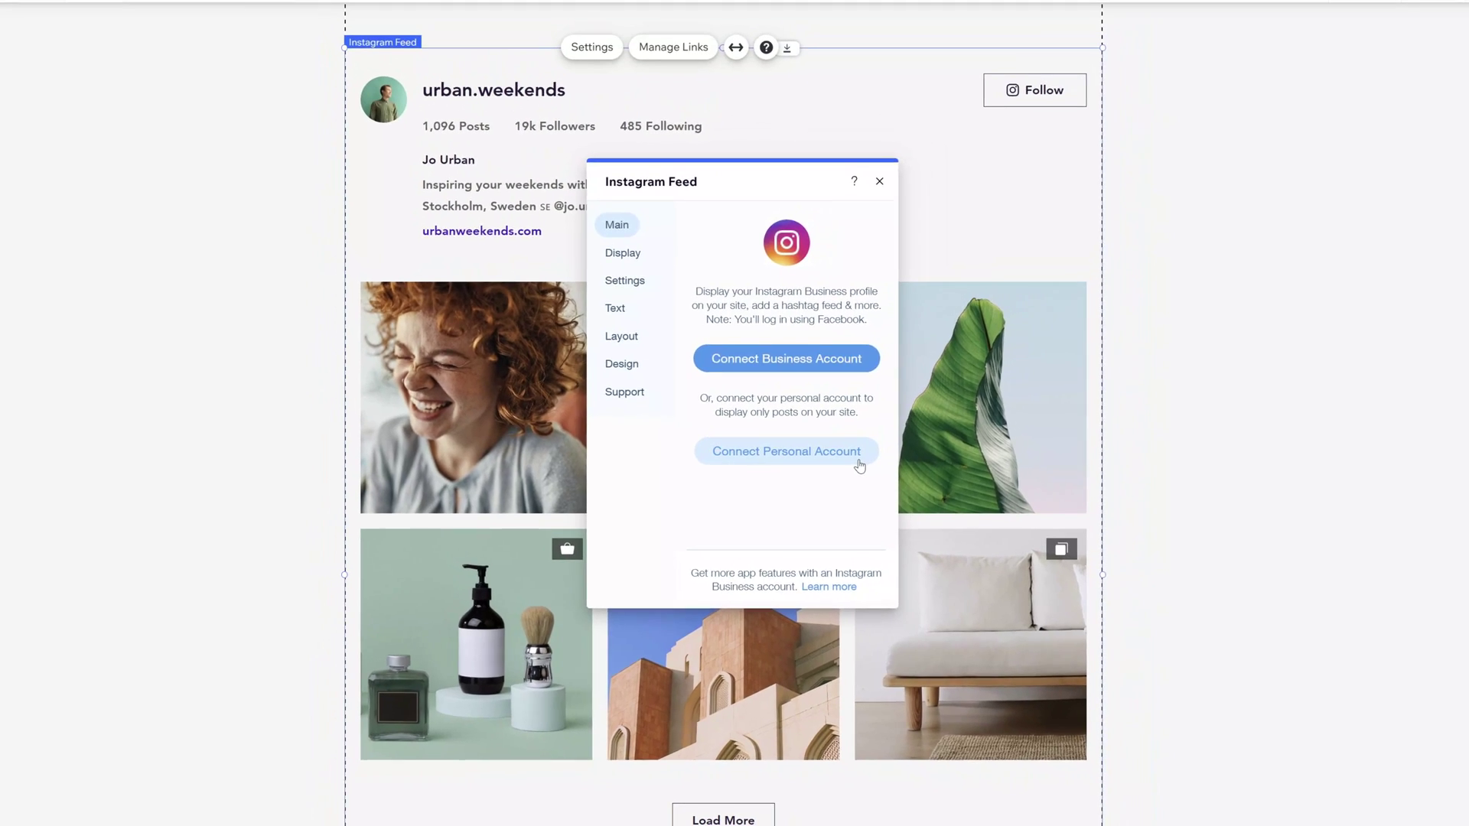
Step: Connect a personal Instagram account and allow Wix access in the authorization popup
click(887, 440)
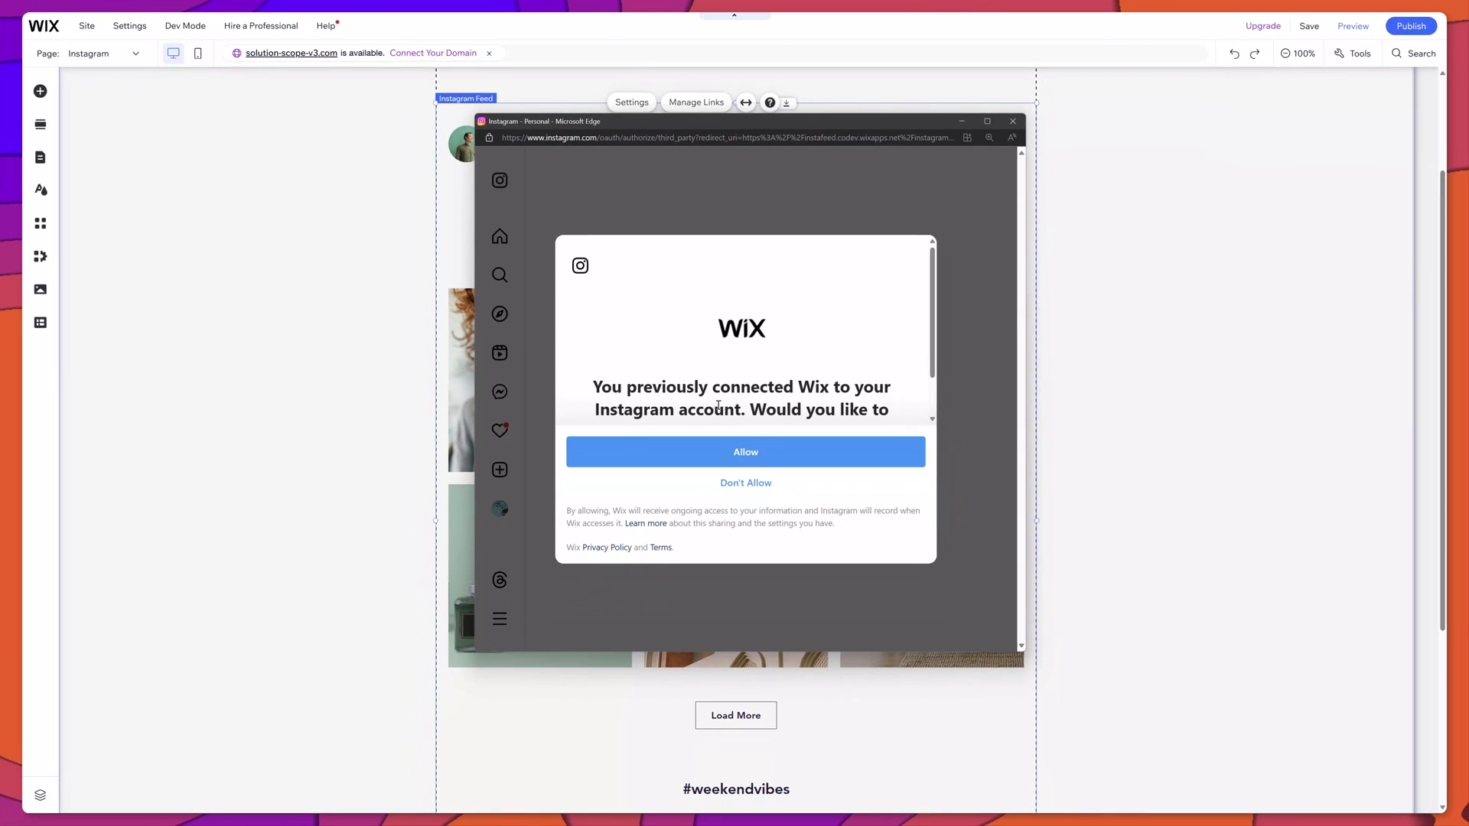
click(758, 453)
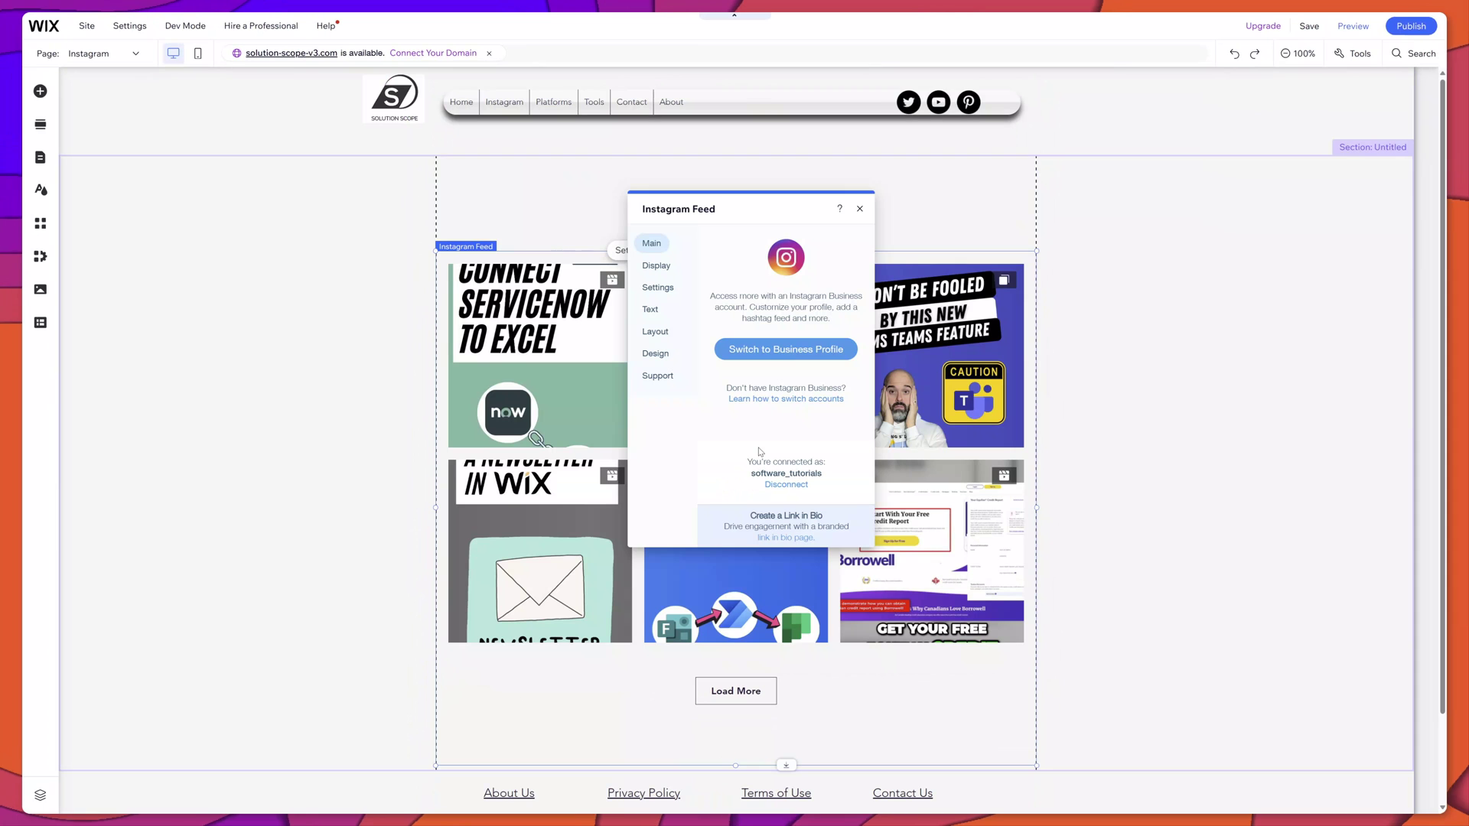
Step: Close the Instagram Feed settings panel
click(861, 209)
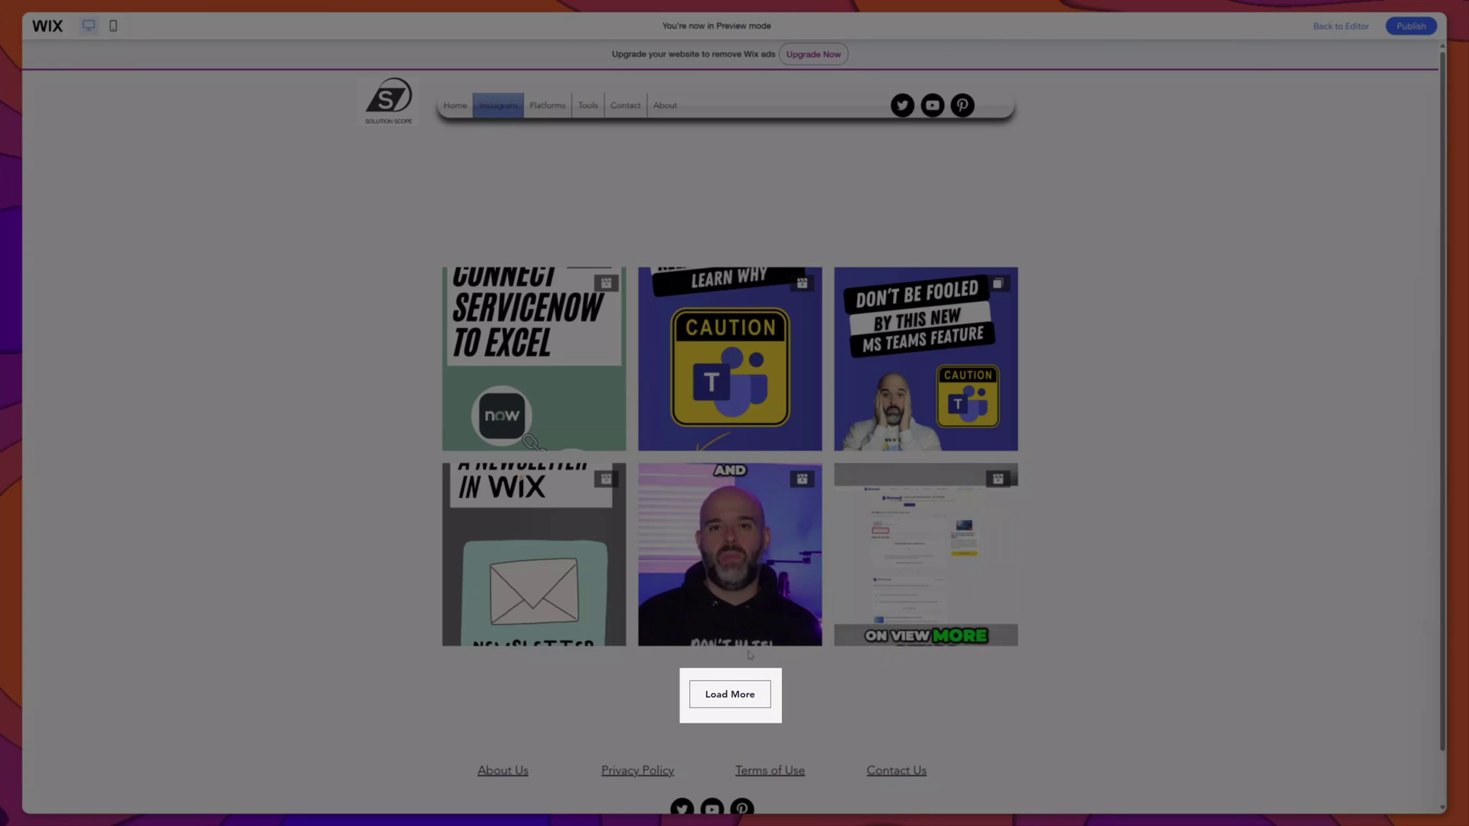
Step: In preview, load two more rows of posts, then open and close the ServiceNow post pop-up
click(734, 695)
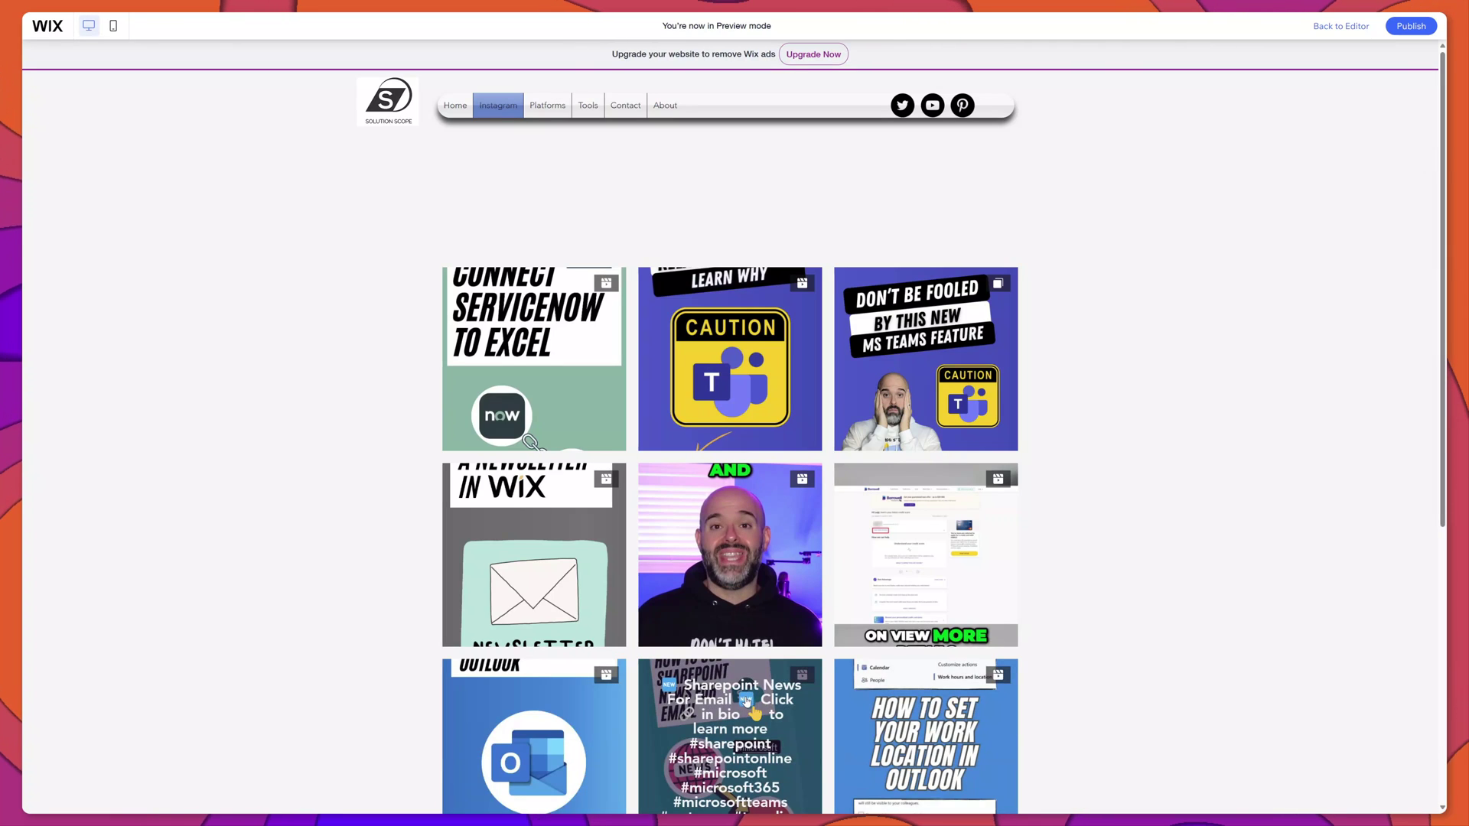
scroll(754, 713, down, 5)
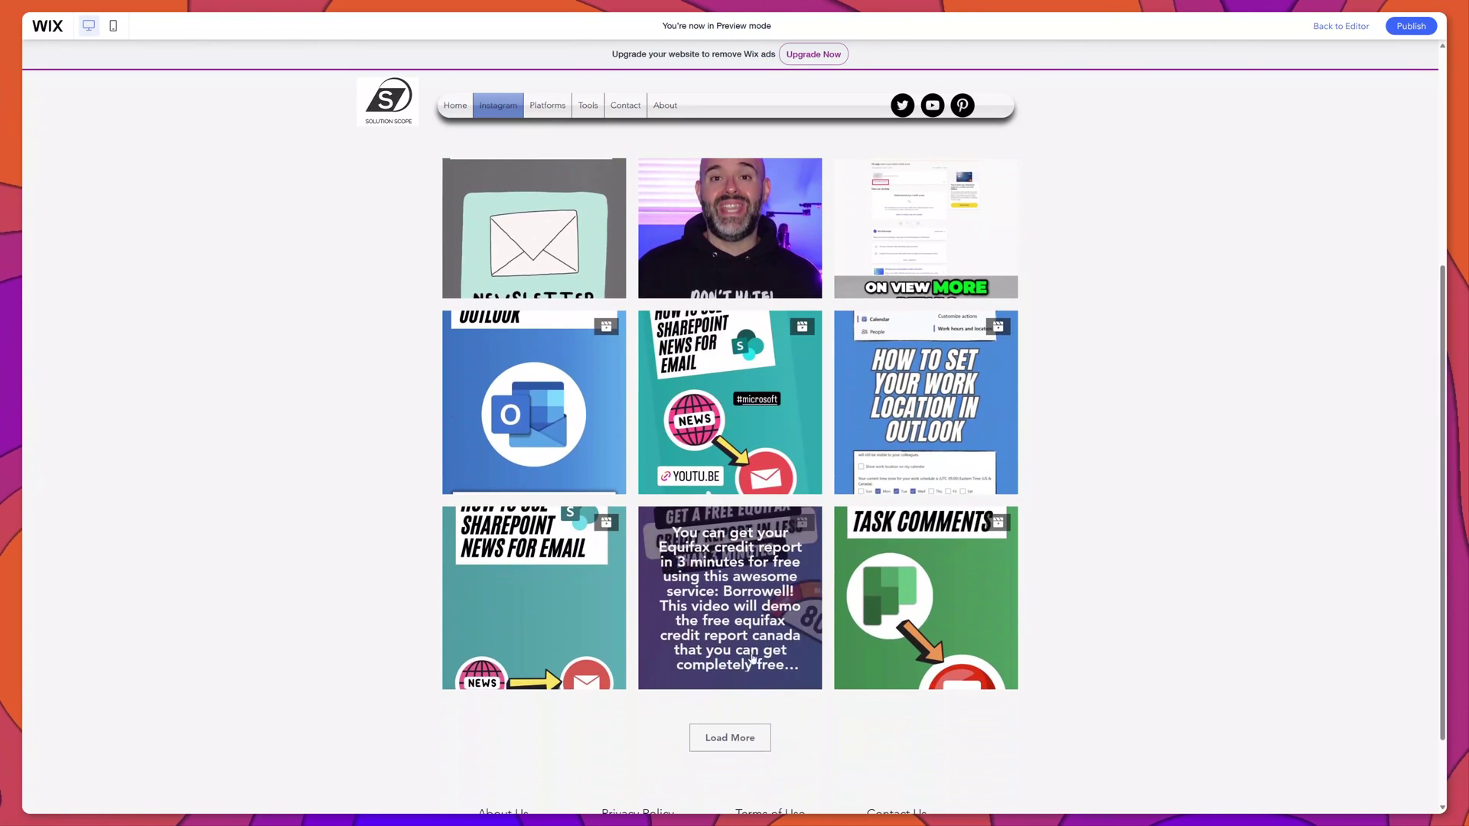
click(730, 737)
scroll(910, 685, up, 2)
scroll(911, 685, up, 3)
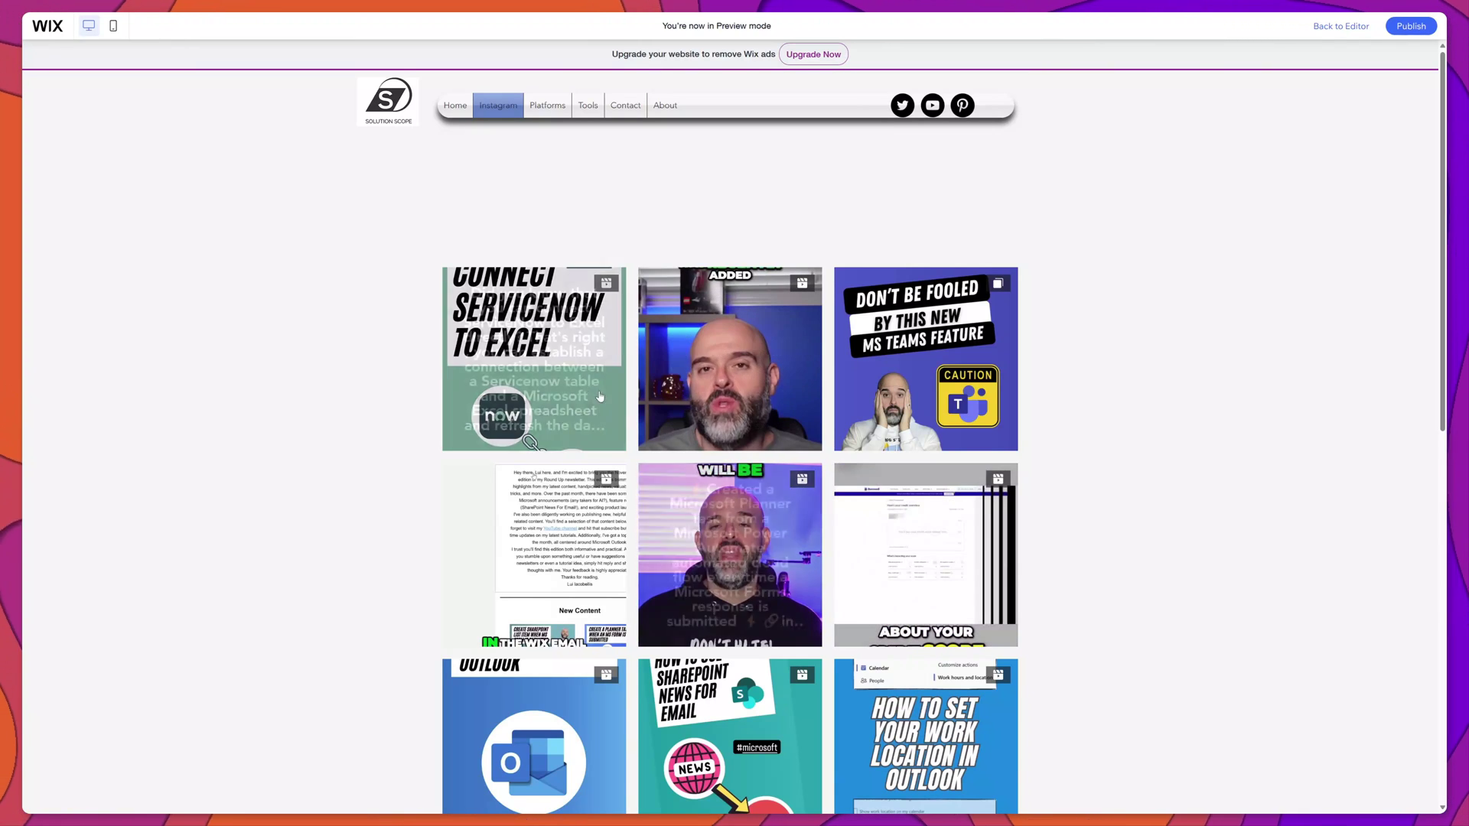
click(571, 369)
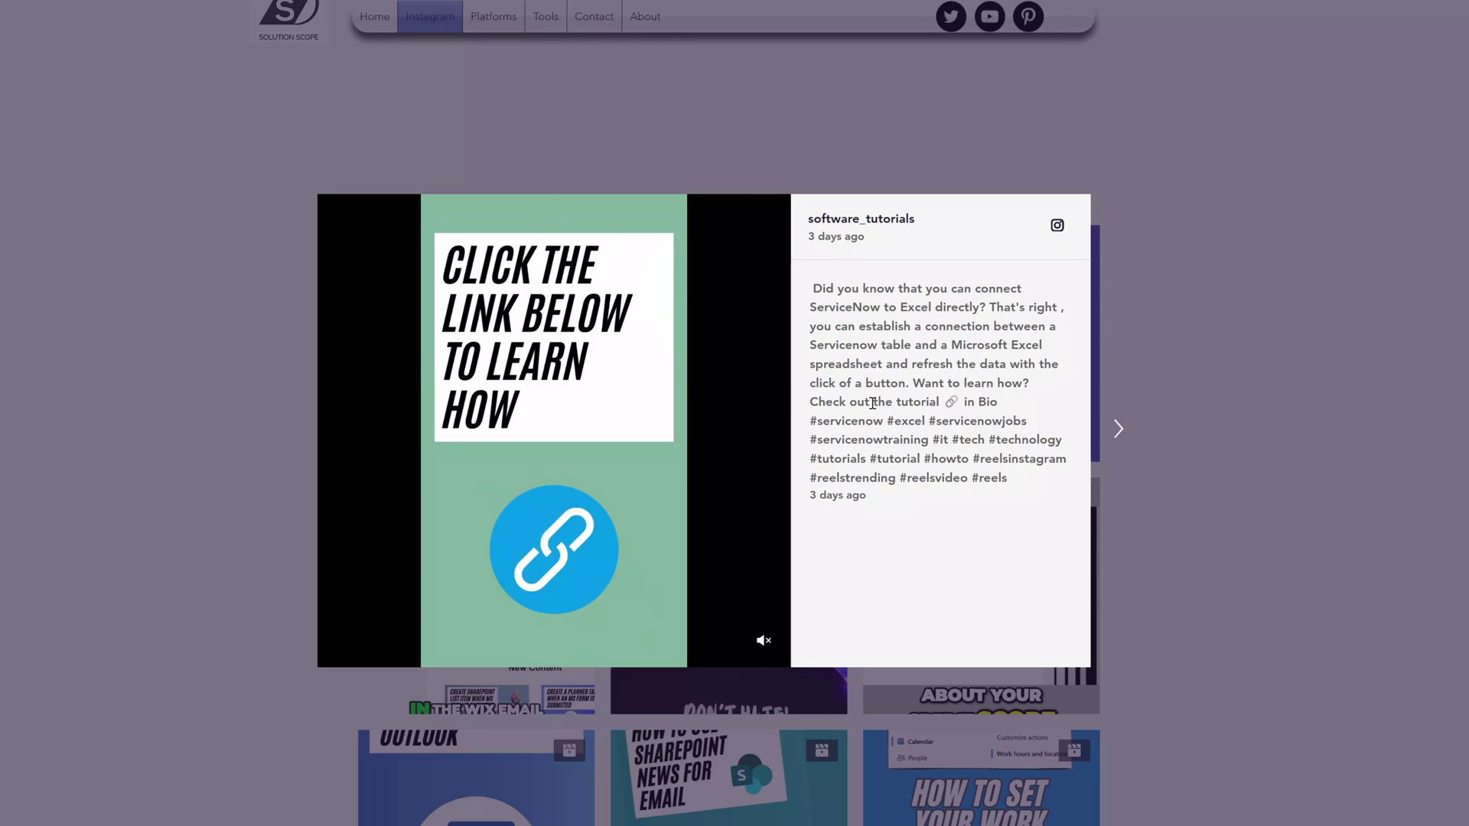
click(284, 257)
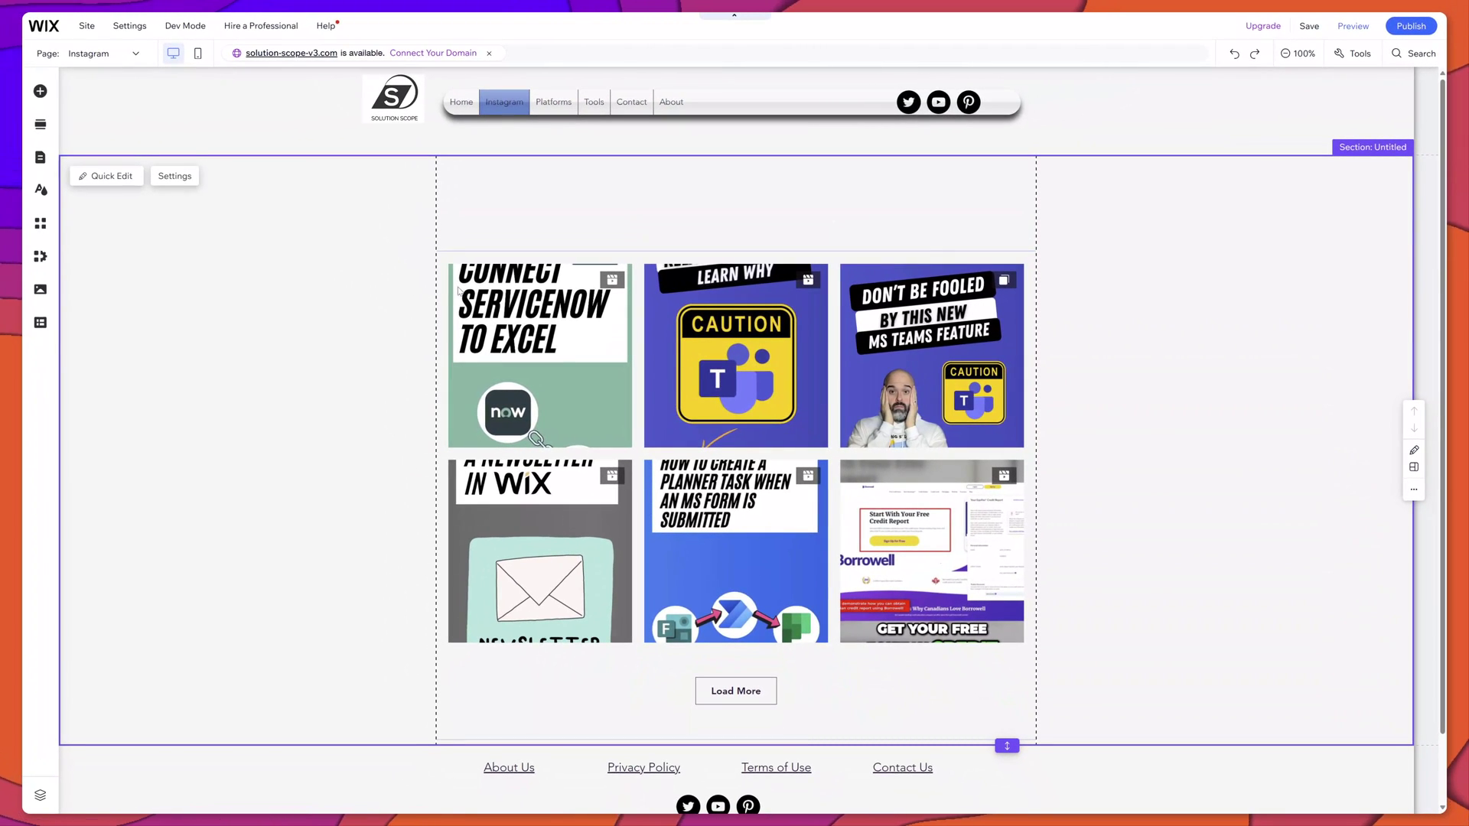
Step: Switch the Instagram Feed to the Slider layout in its Layout settings
click(478, 284)
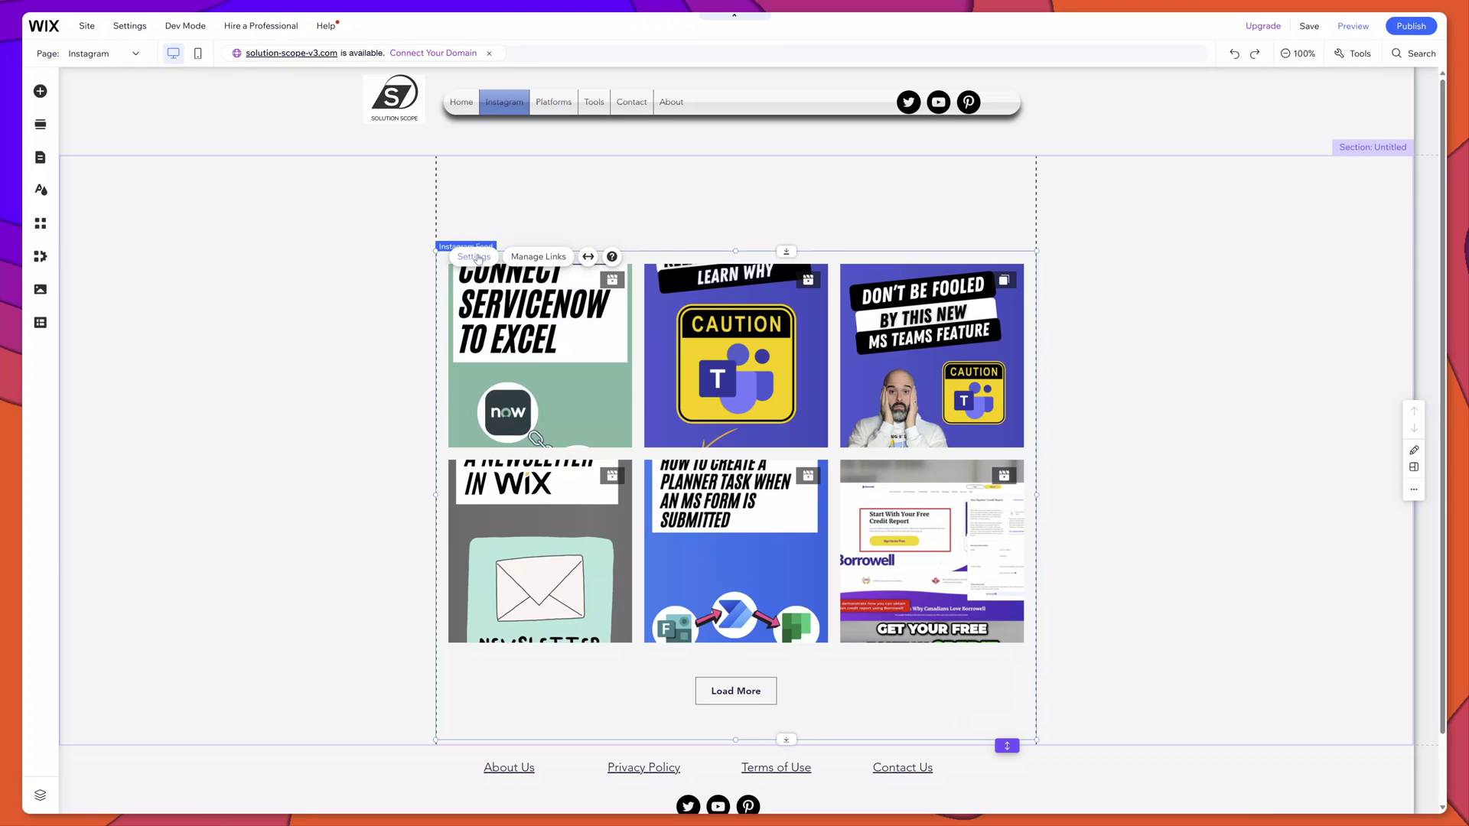
click(476, 258)
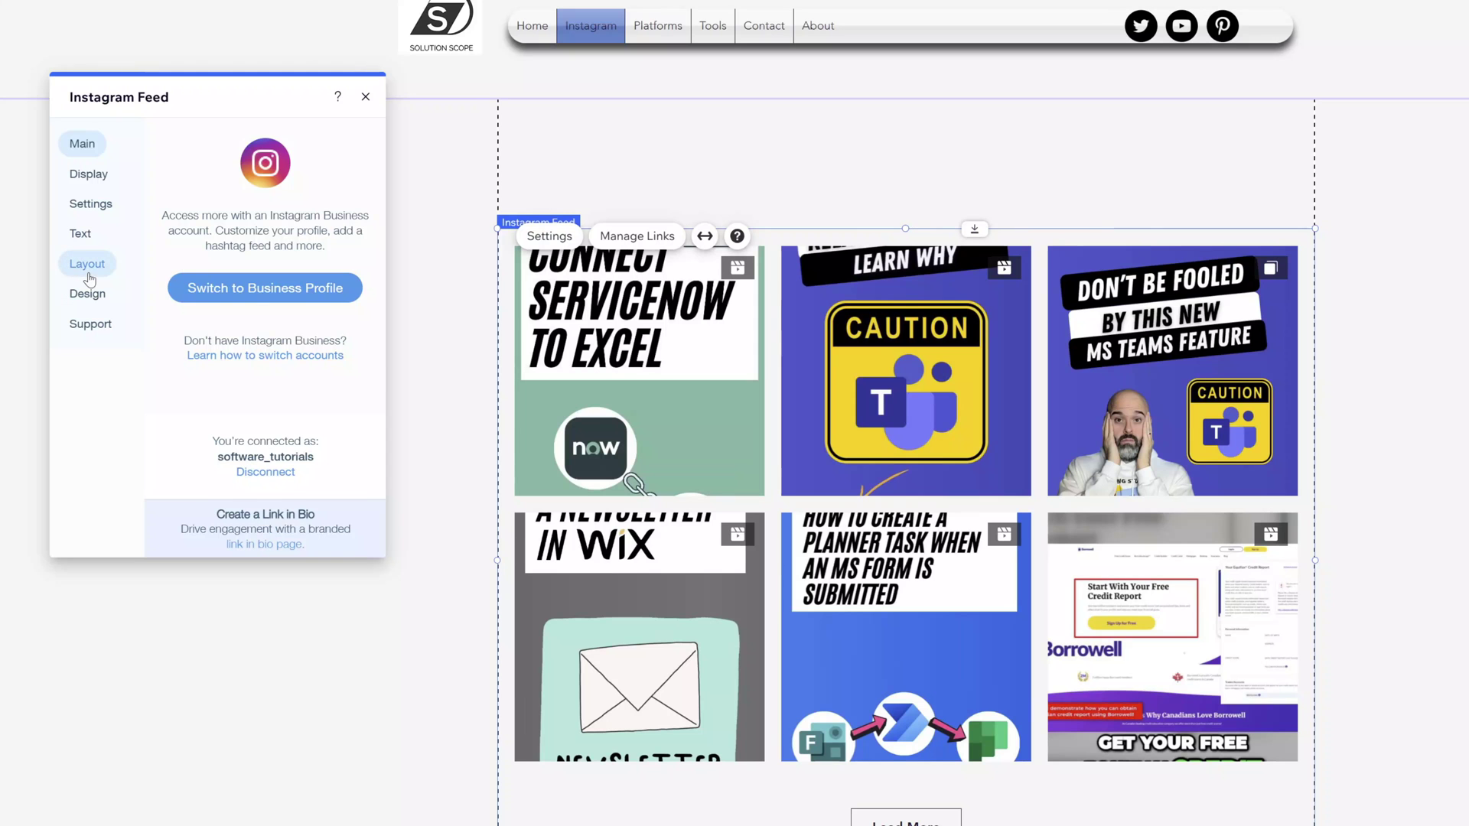
click(90, 274)
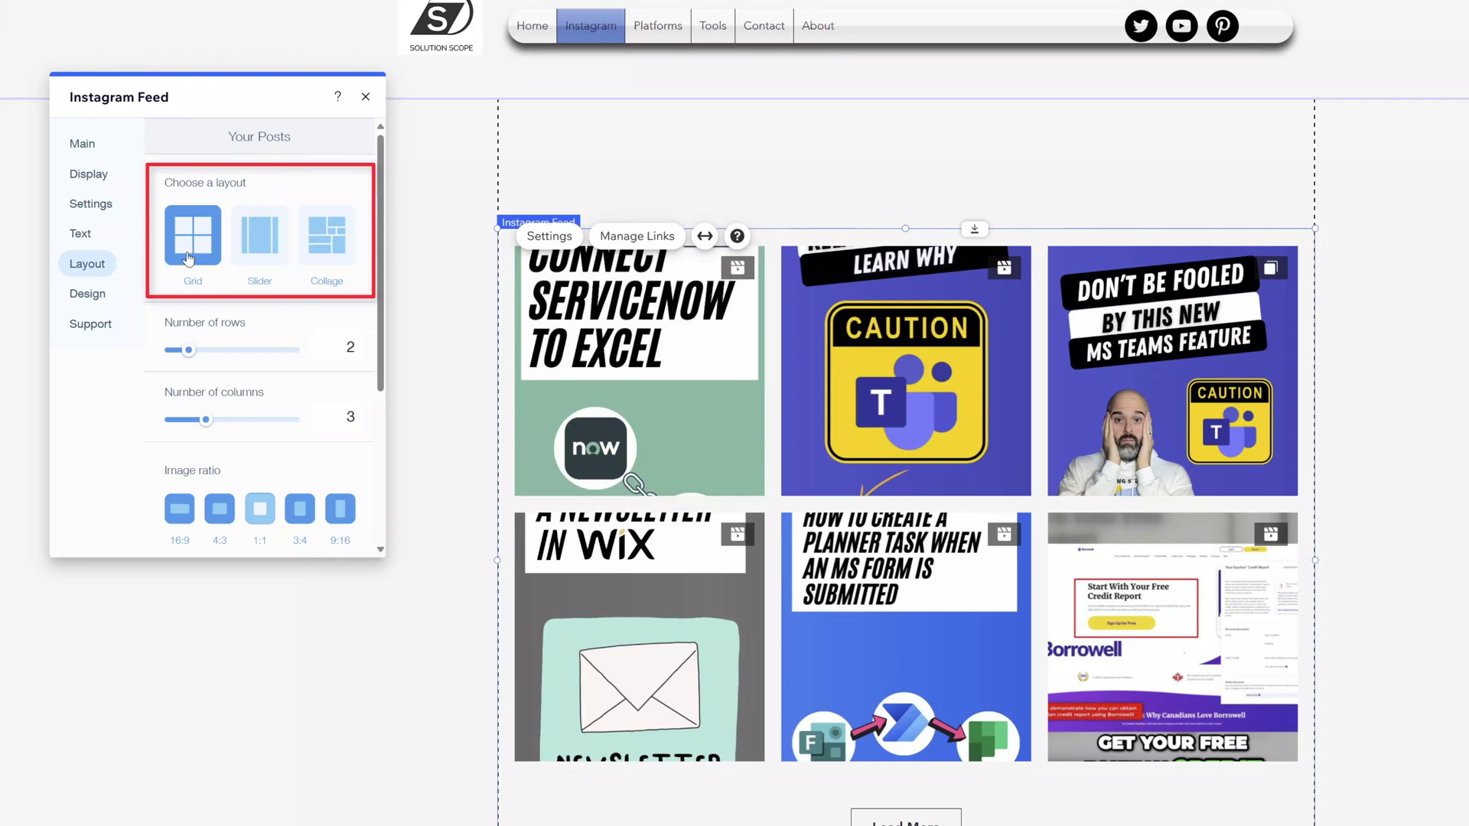
click(279, 243)
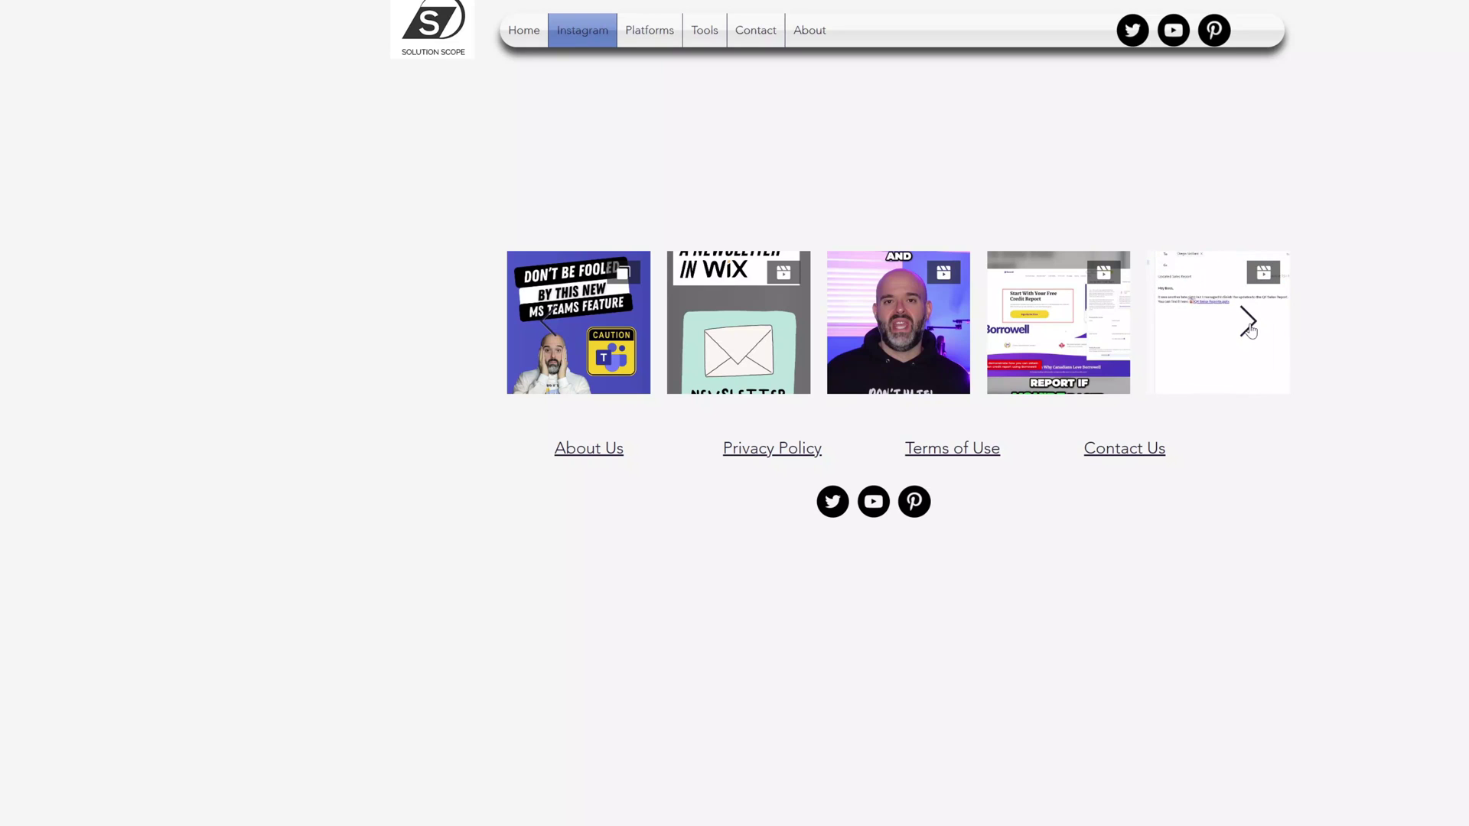
Step: Advance the slider seven times with its right arrow to check scrolling through later posts
click(1249, 326)
click(1248, 326)
click(1248, 326)
click(1248, 326)
click(1249, 326)
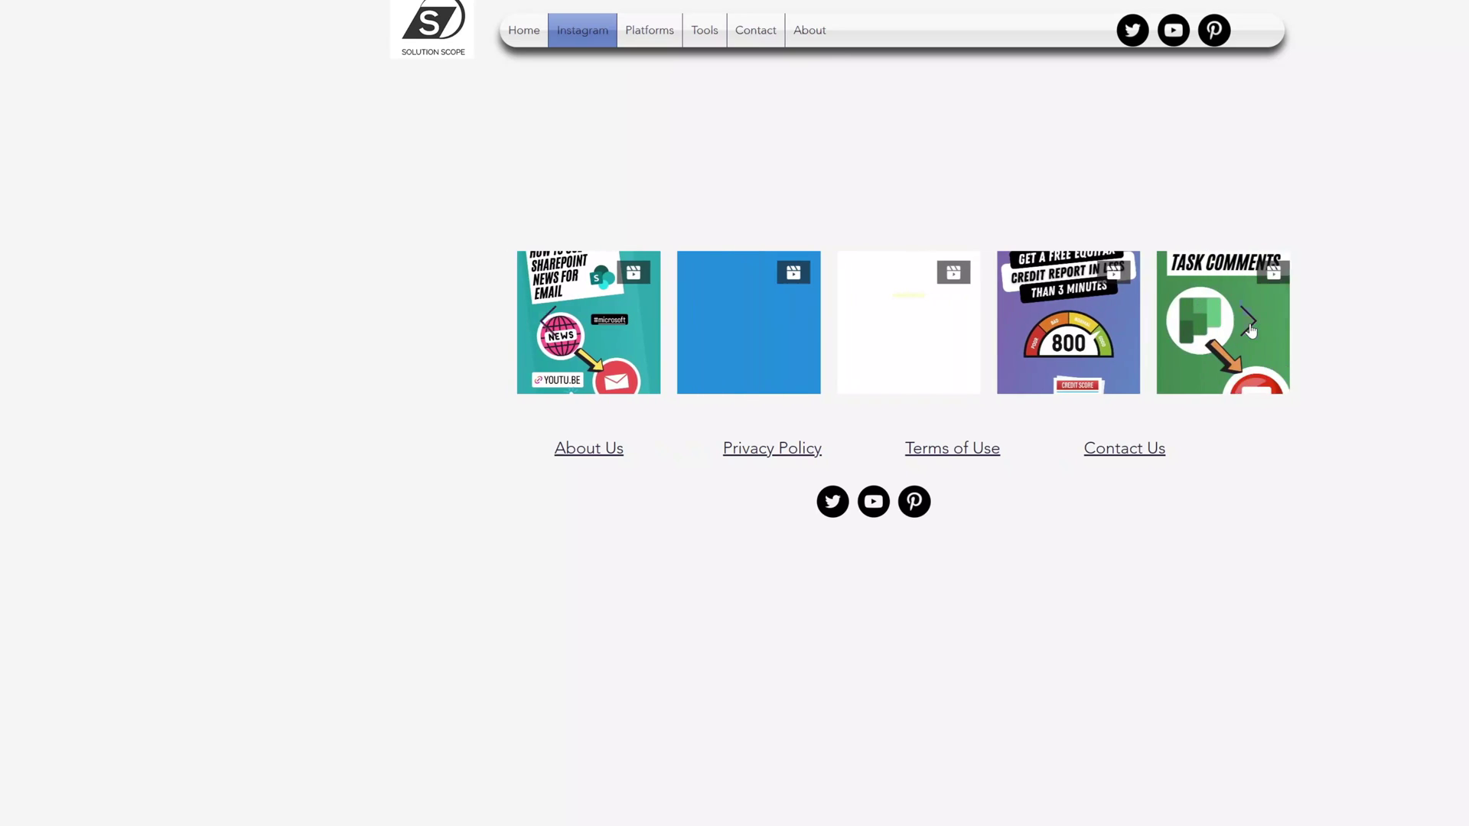
click(1248, 326)
click(1248, 326)
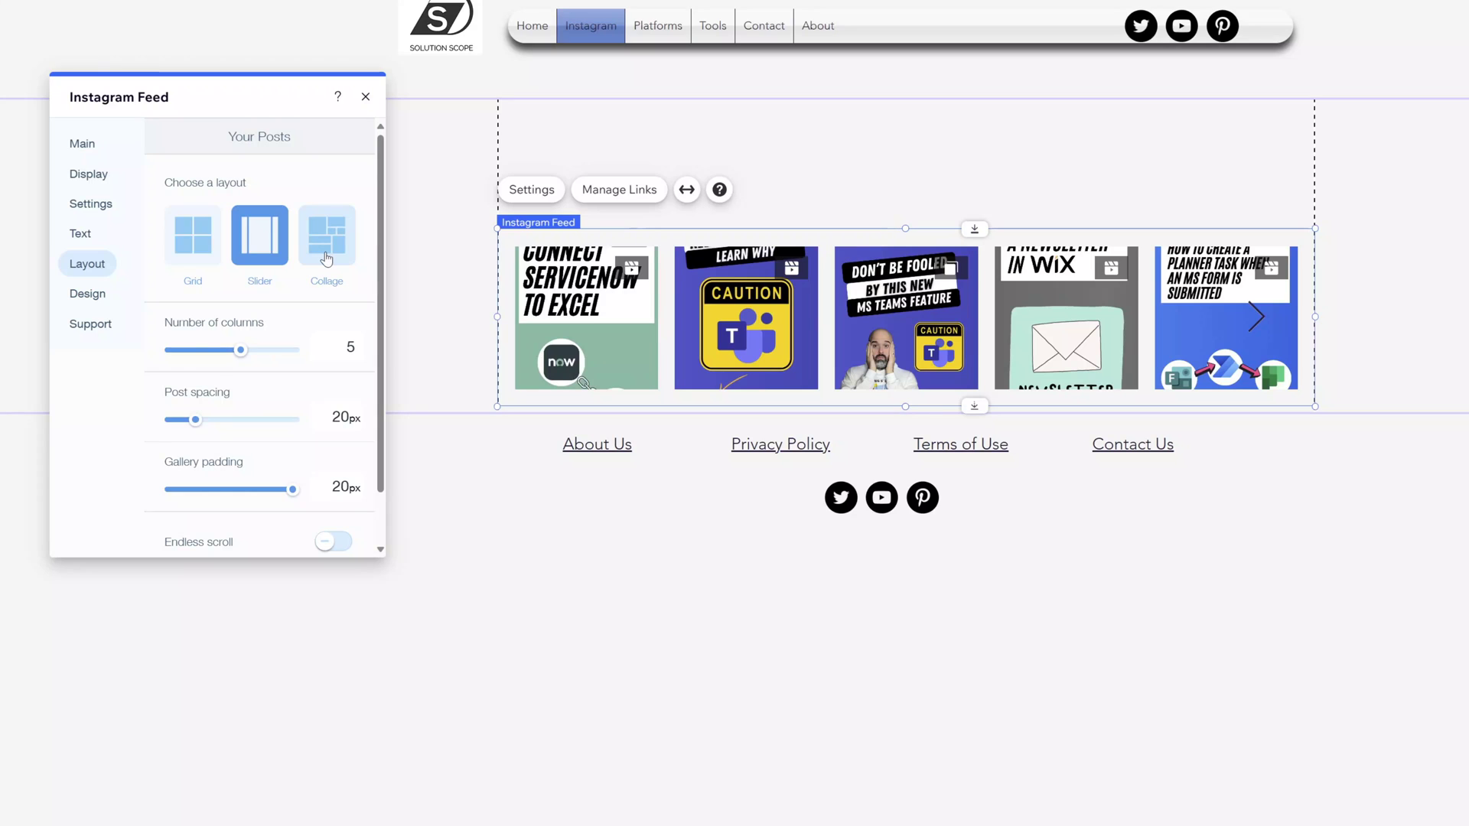
Step: Switch the feed to the Collage layout with Extra small post size
click(326, 258)
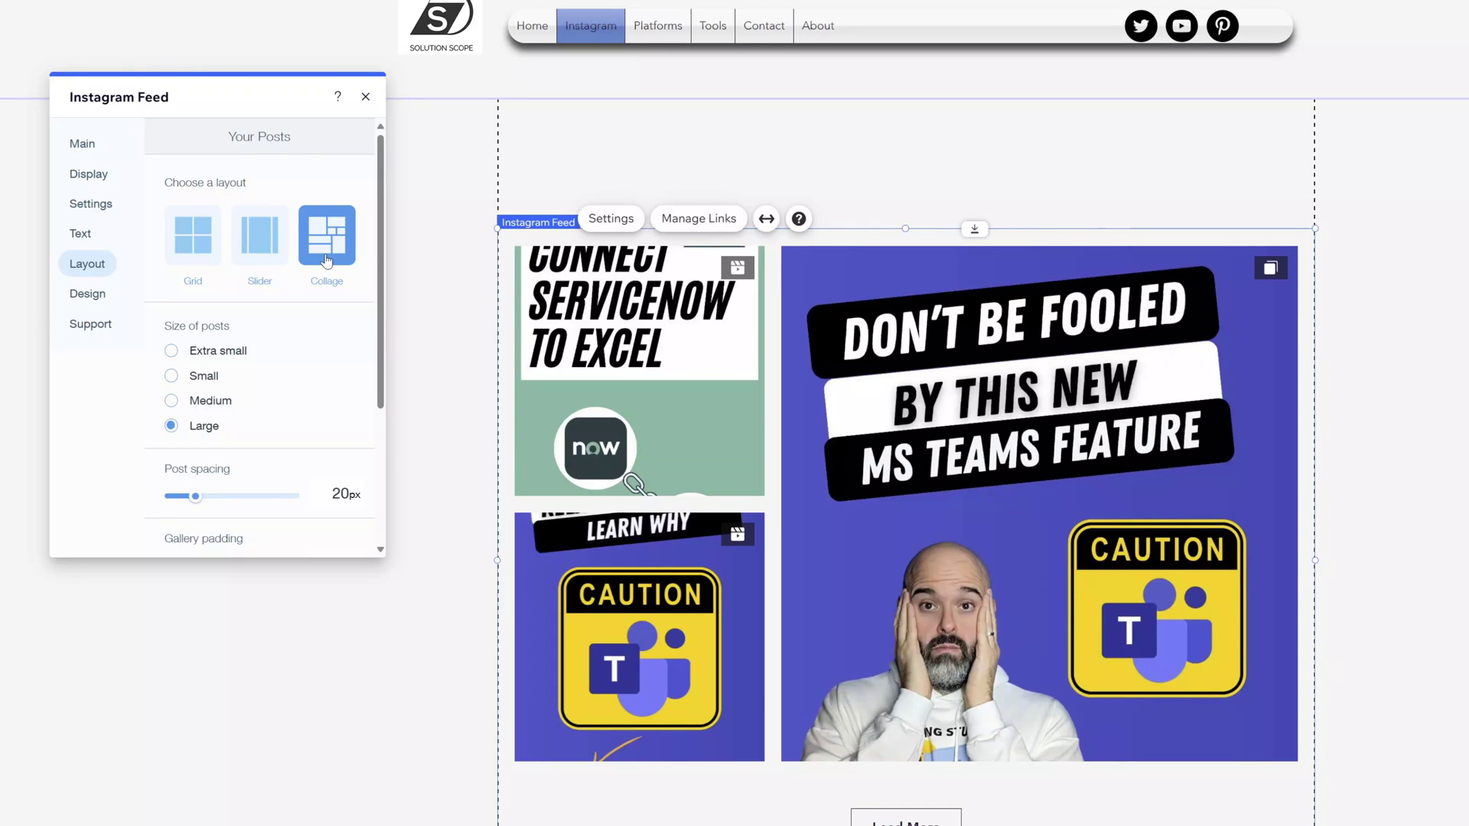
click(235, 356)
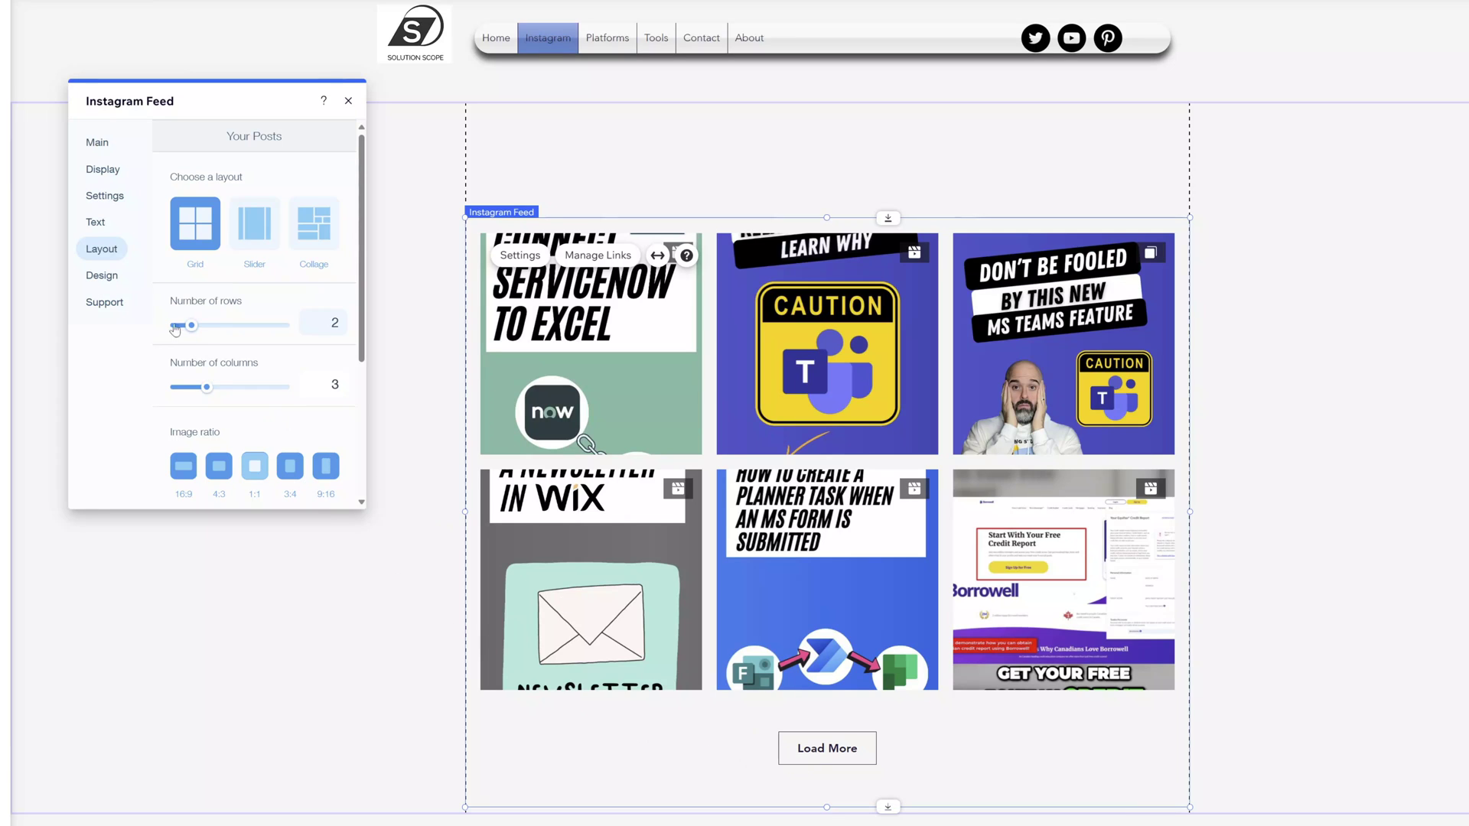
Step: Increase the feed's rows and columns to 4 each
drag(206, 327, 220, 328)
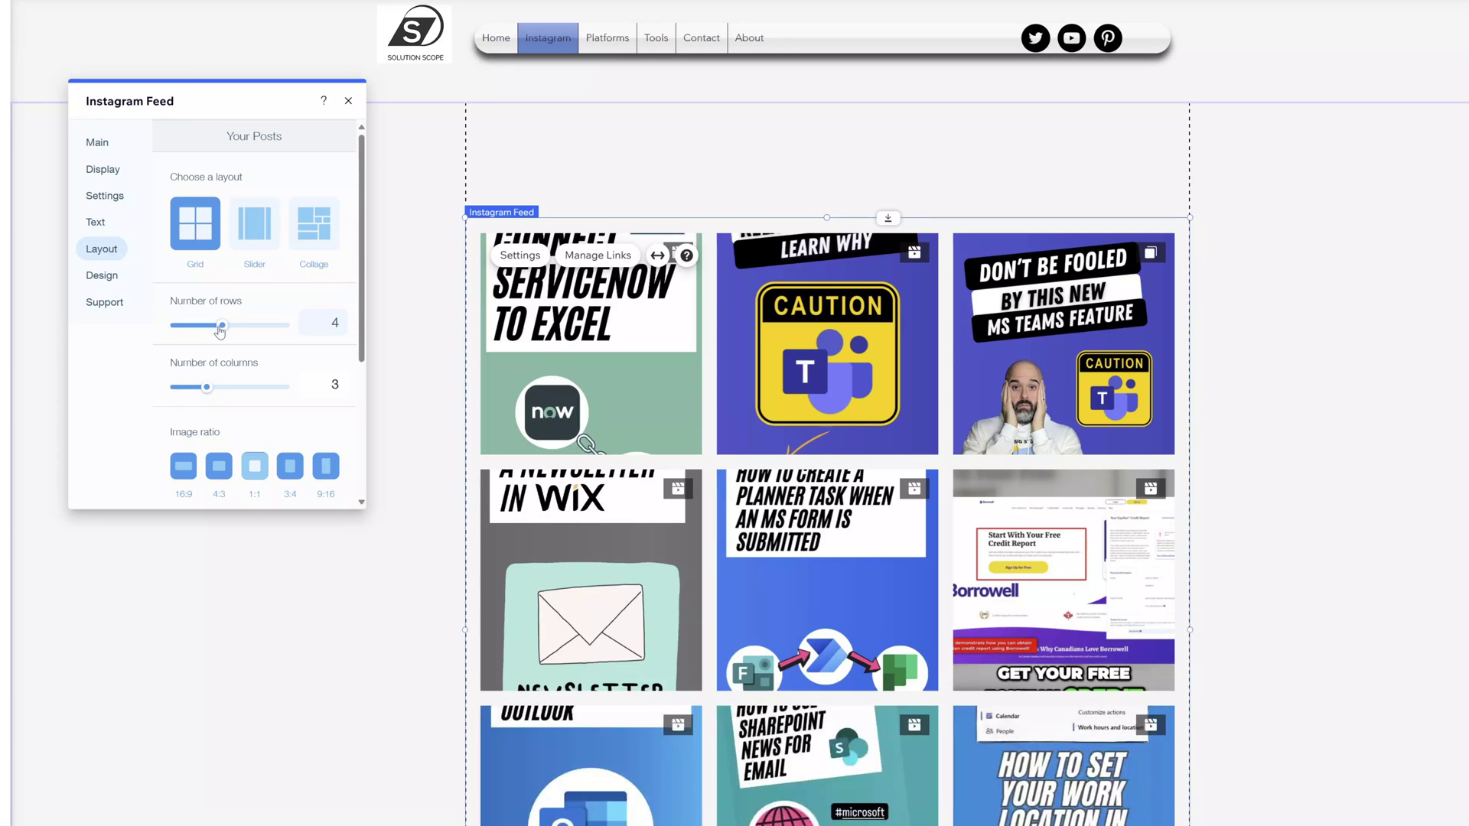
scroll(890, 407, down, 4)
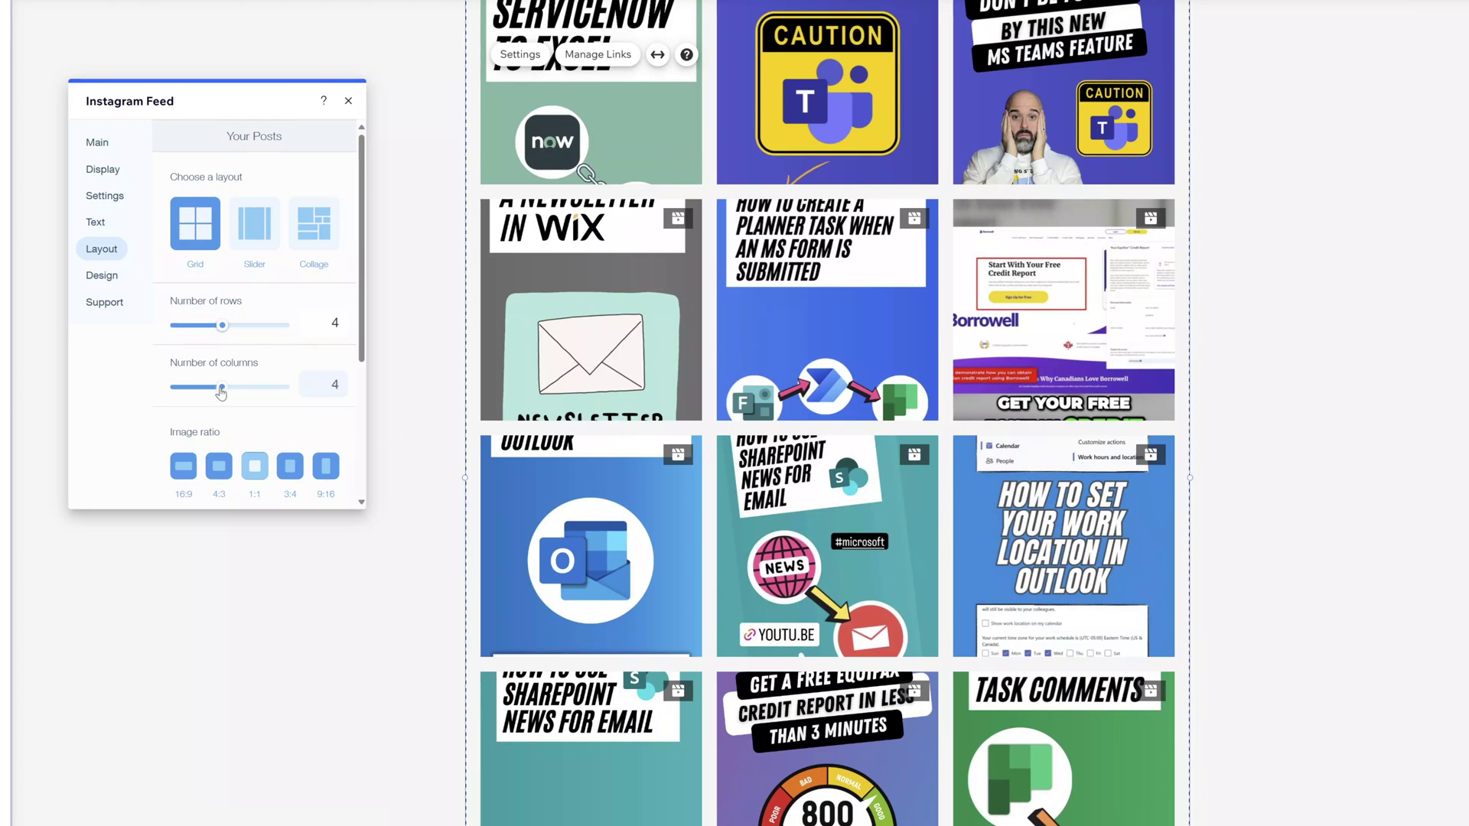
drag(206, 387, 221, 388)
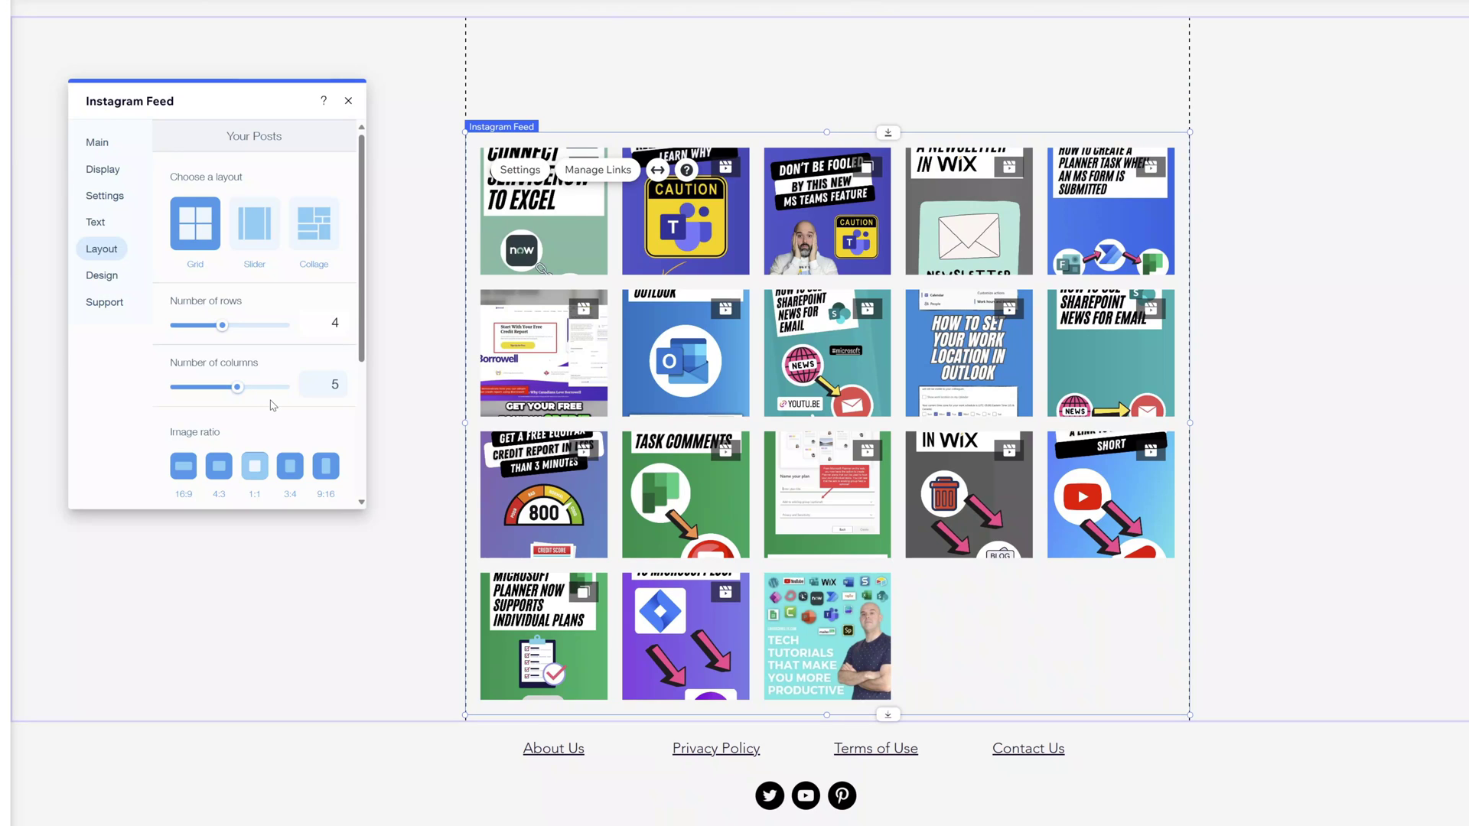
scroll(272, 405, down, 2)
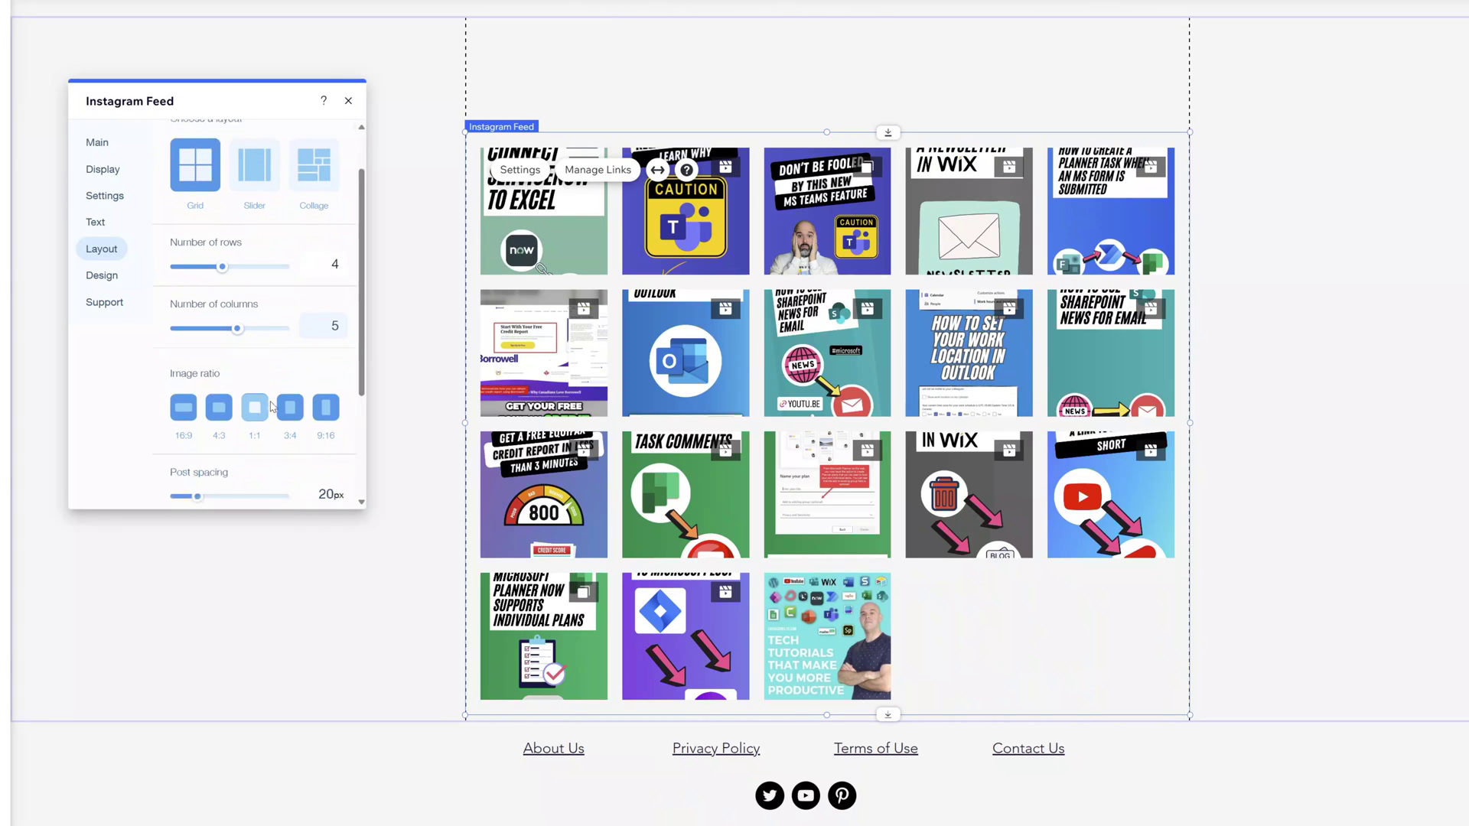
Step: Try a 16:9 image ratio, return to square 1:1, then reset the layout to its original design
click(184, 408)
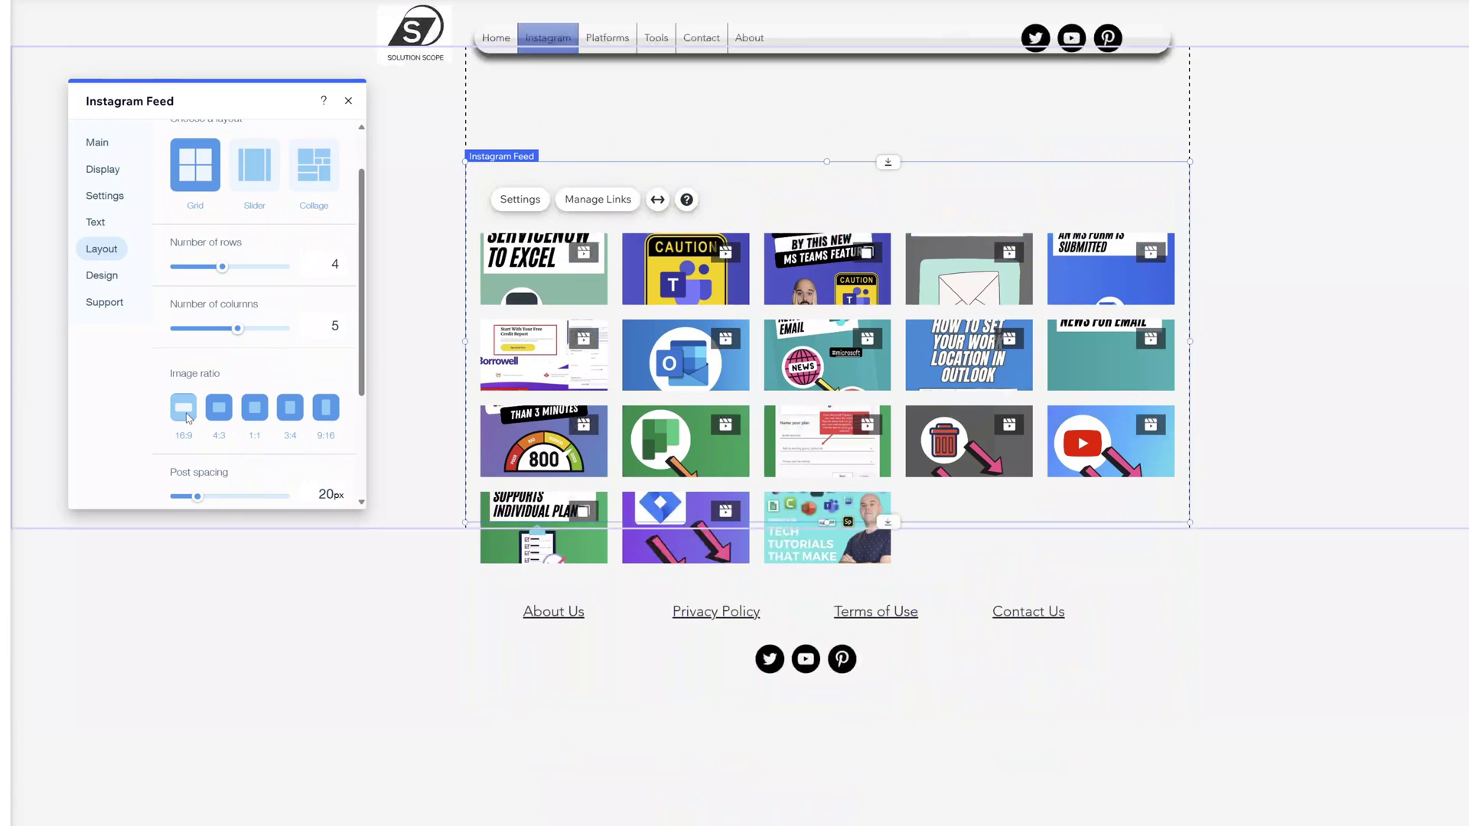
click(256, 417)
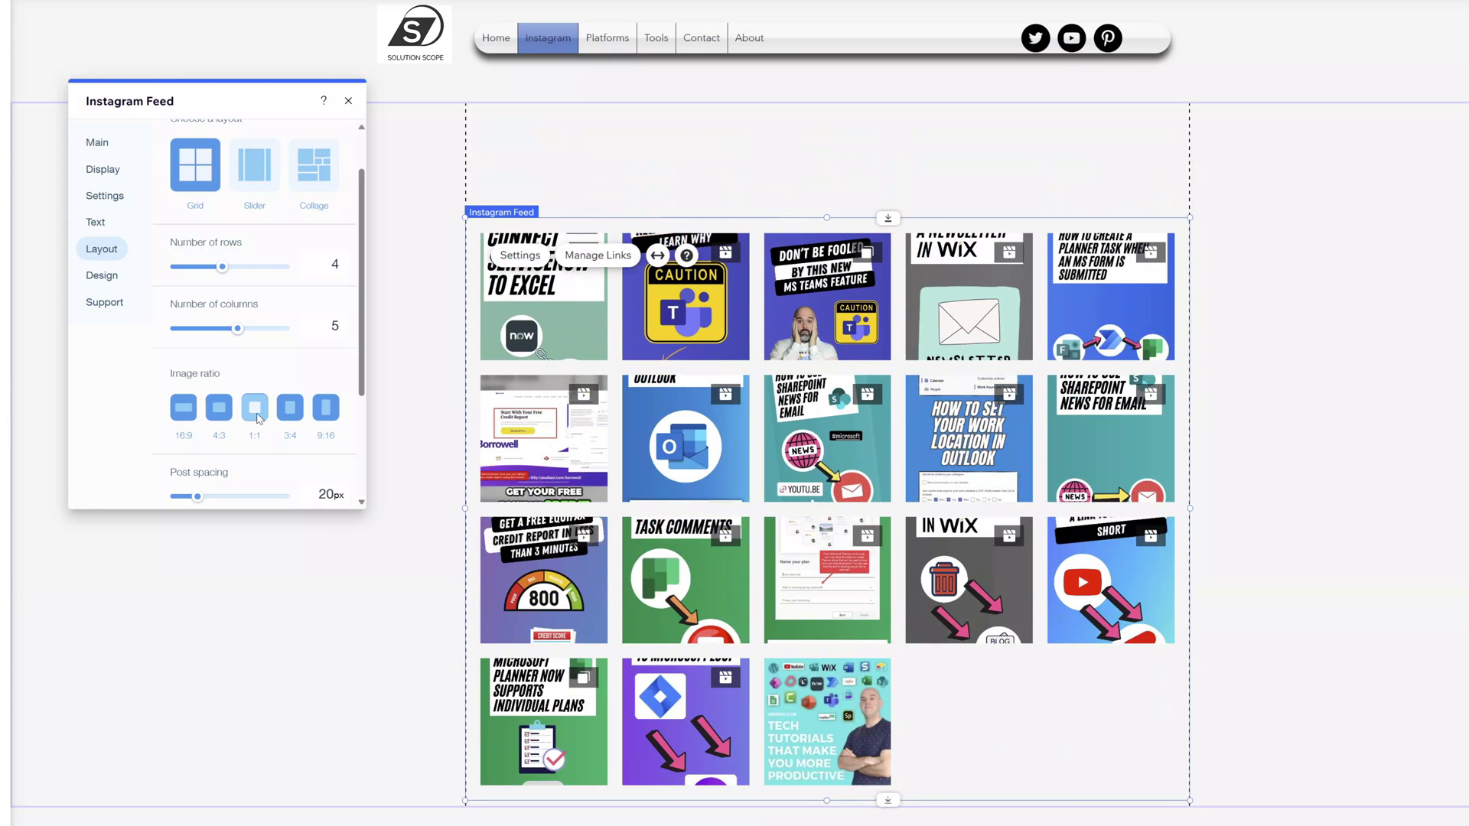
scroll(306, 452, down, 4)
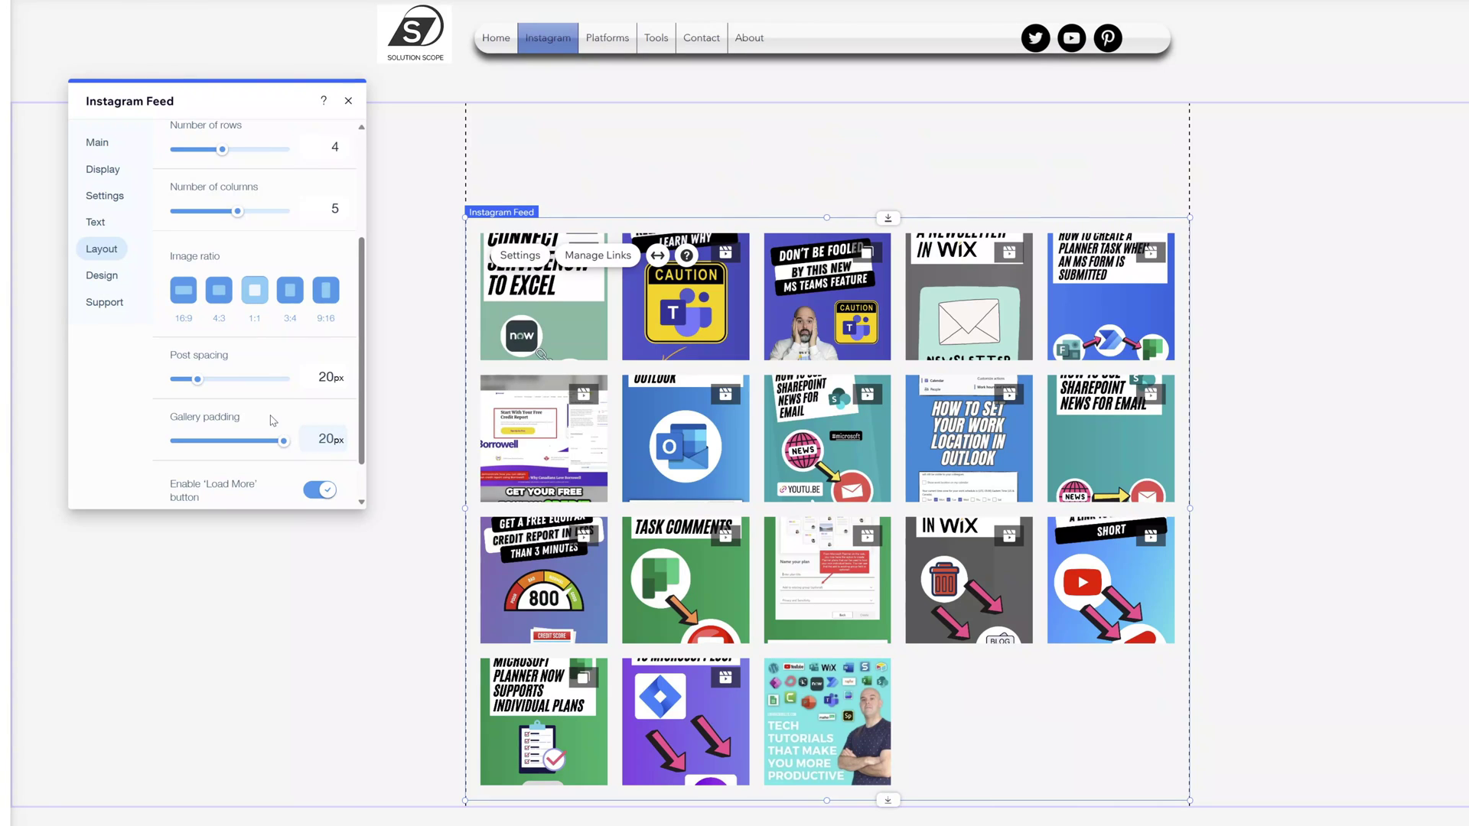
scroll(266, 409, down, 1)
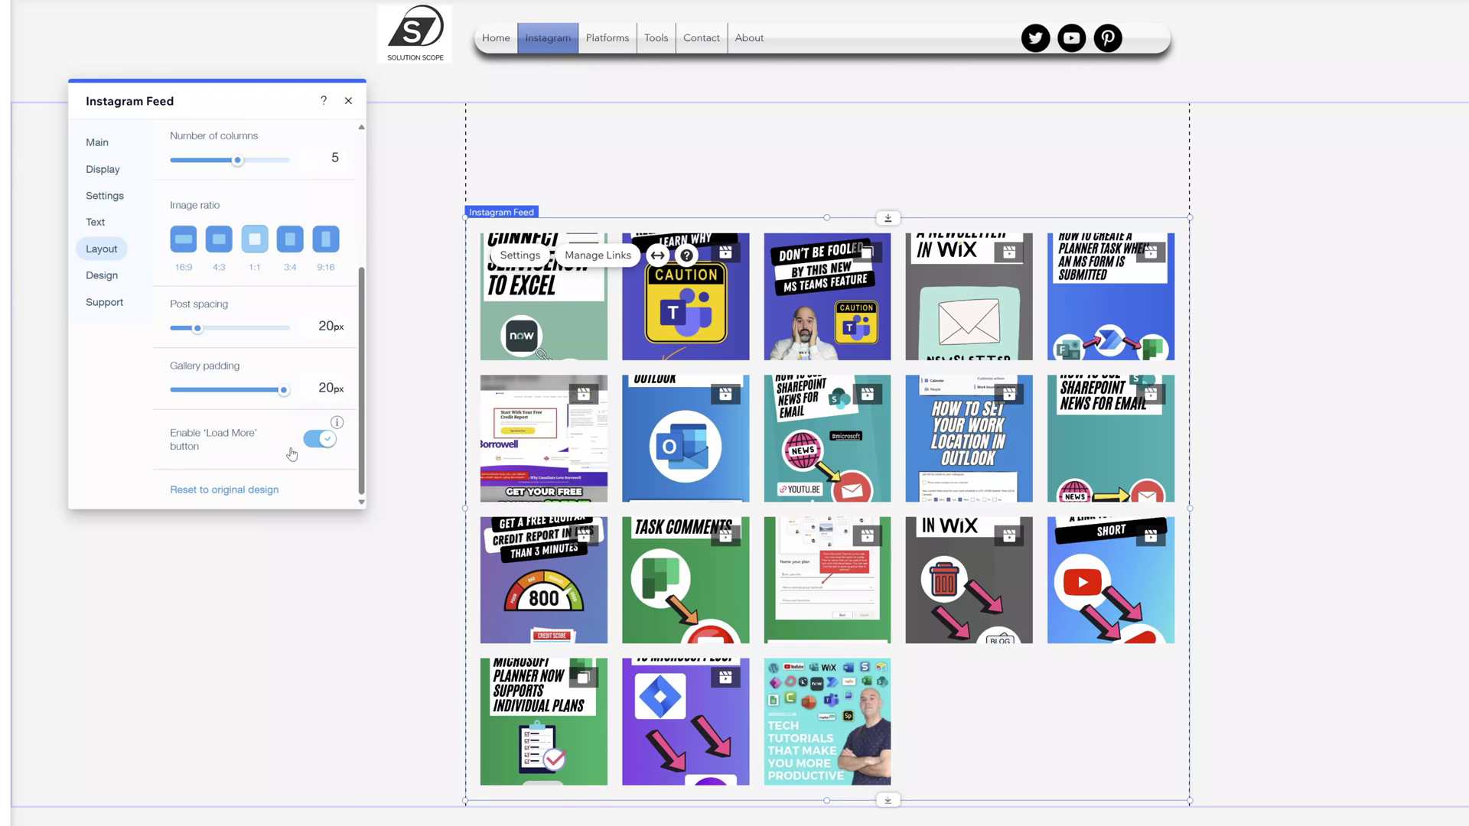
click(266, 496)
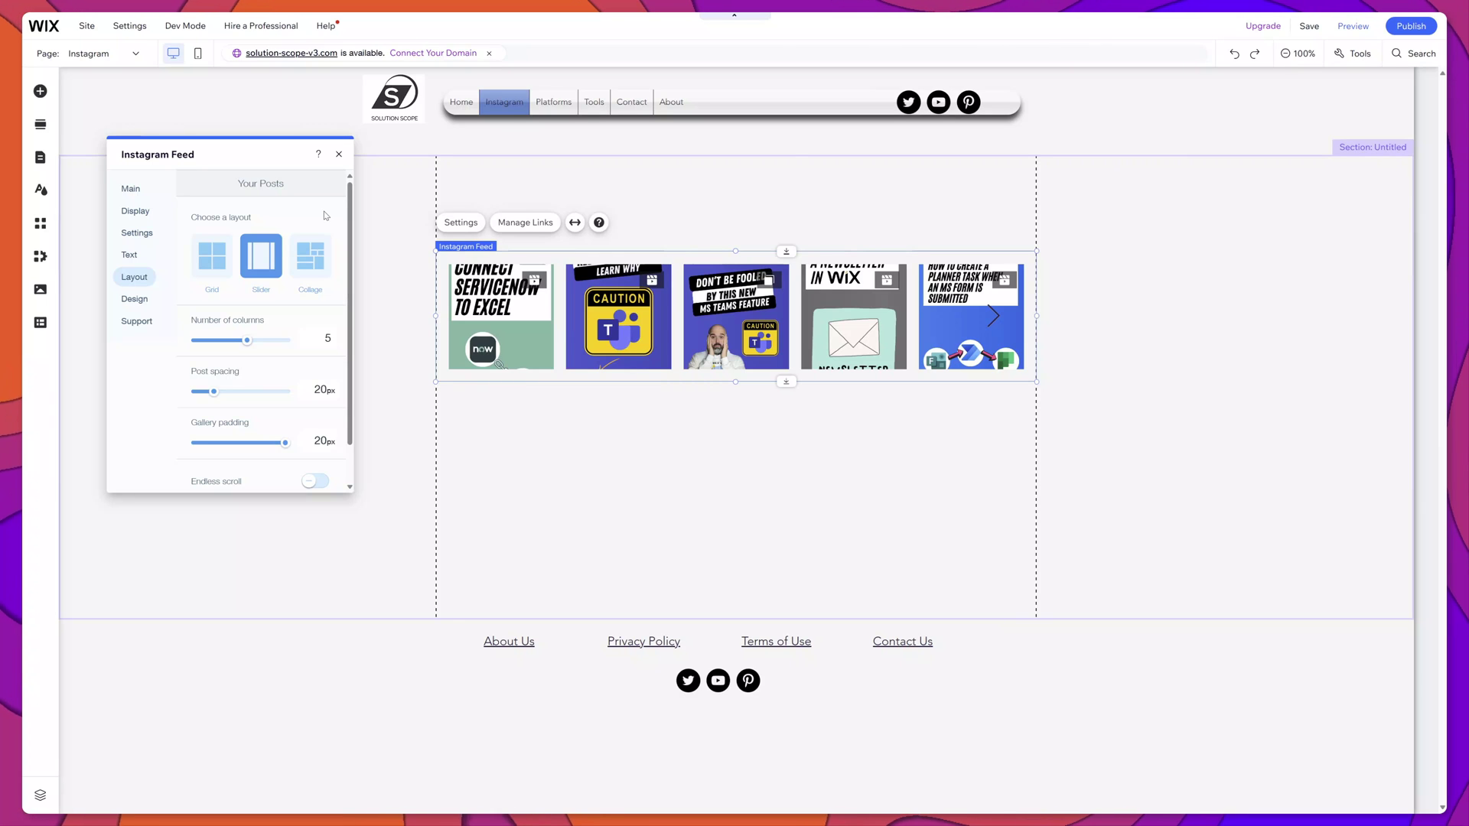
Step: Change the slider's posts per row, set gallery padding to 17px, and turn on Endless scroll
click(243, 347)
drag(258, 347, 228, 397)
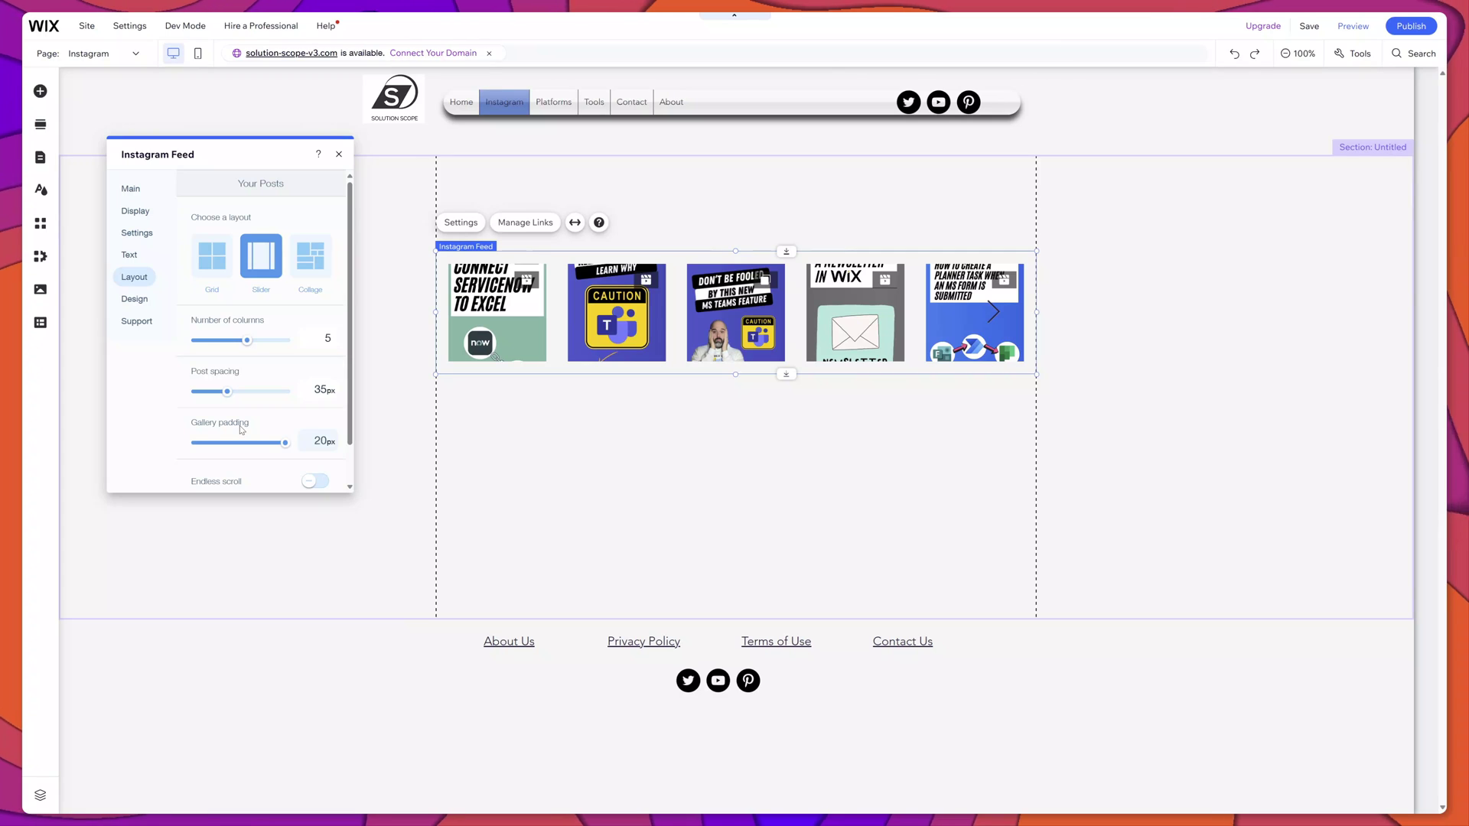
drag(284, 443, 267, 448)
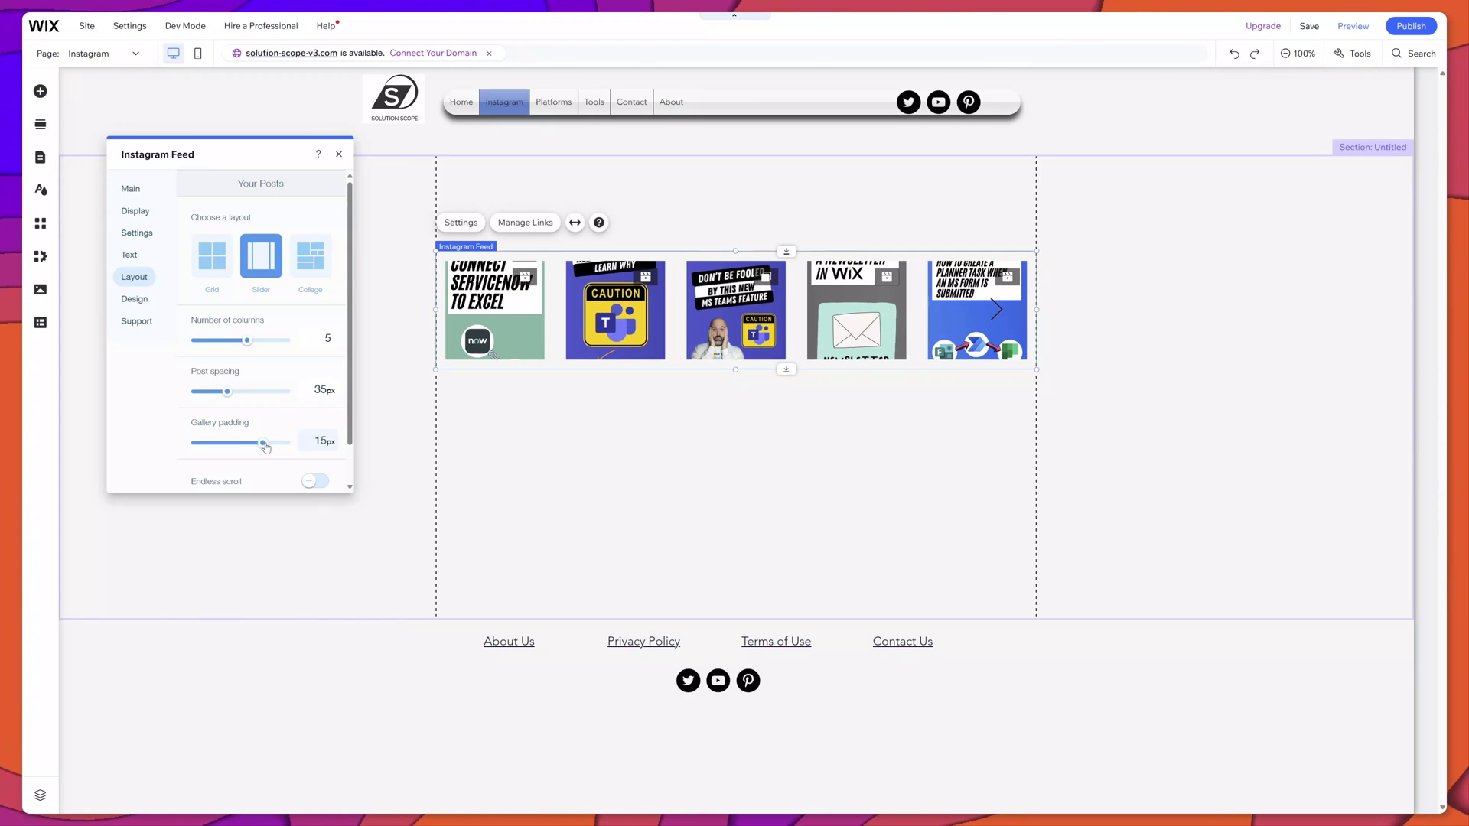
drag(266, 447, 278, 449)
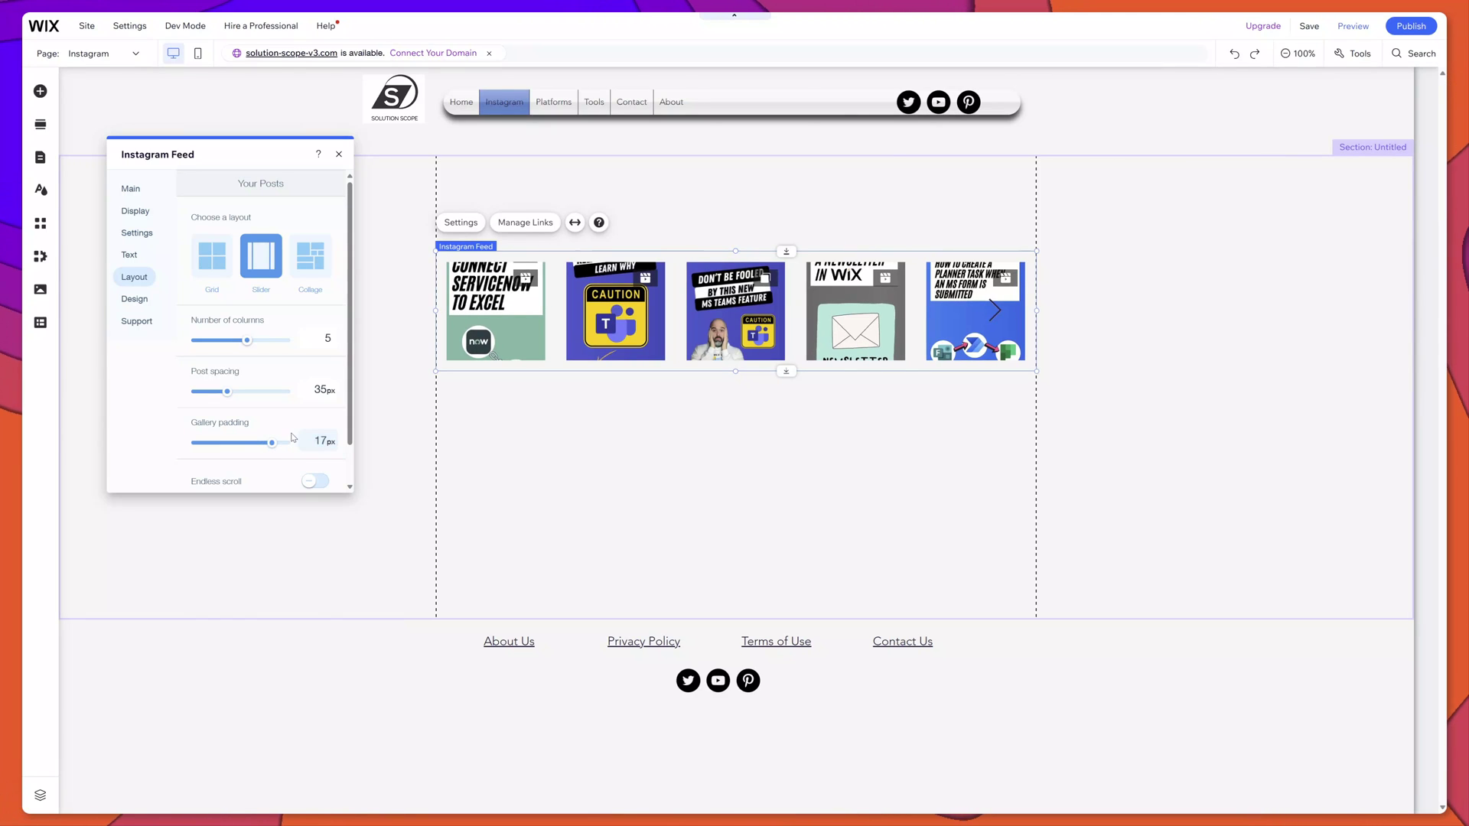
click(311, 482)
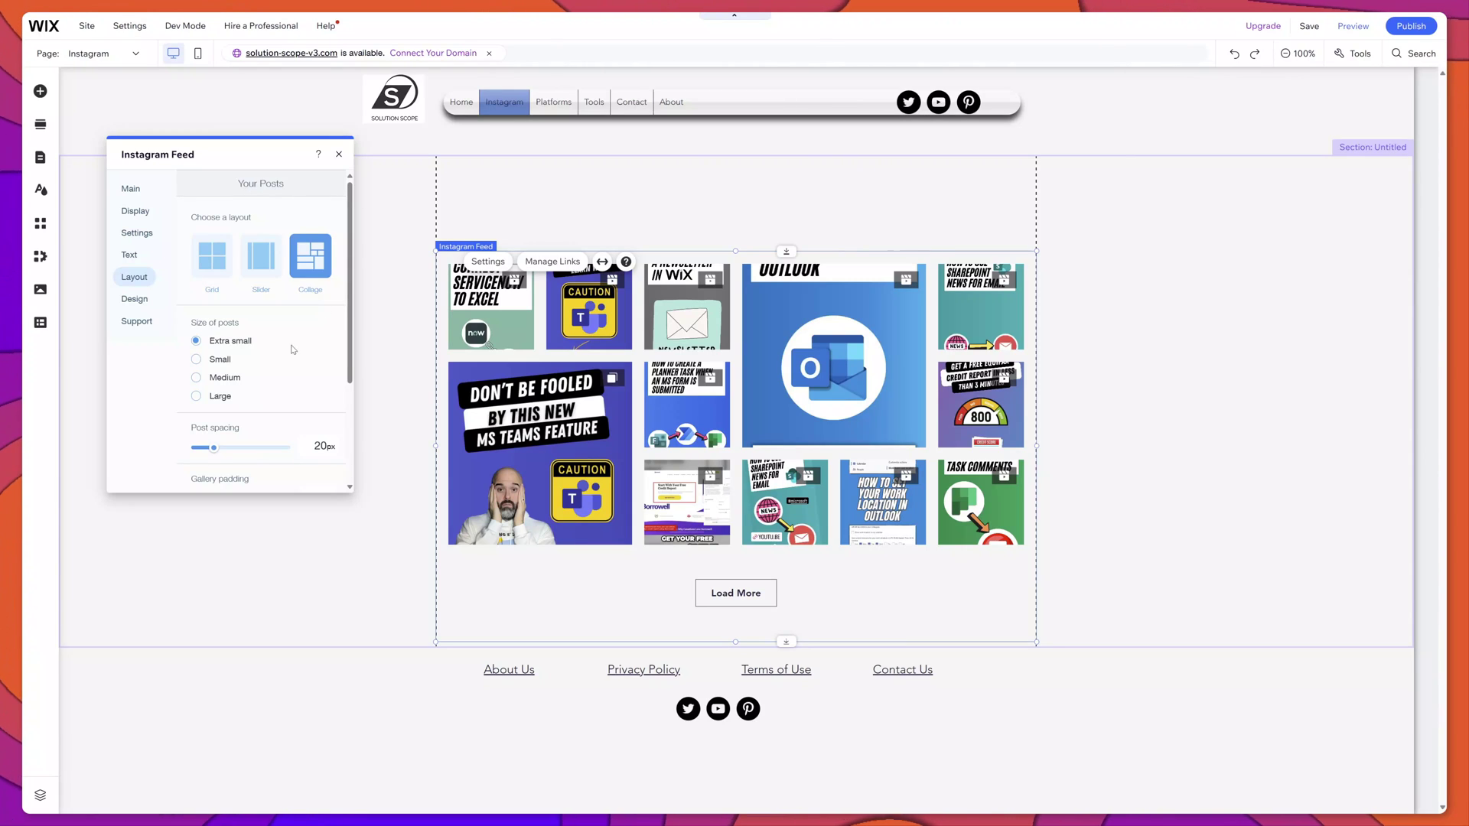
Step: Try Small and Medium collage post sizes, settling on Extra small
click(220, 359)
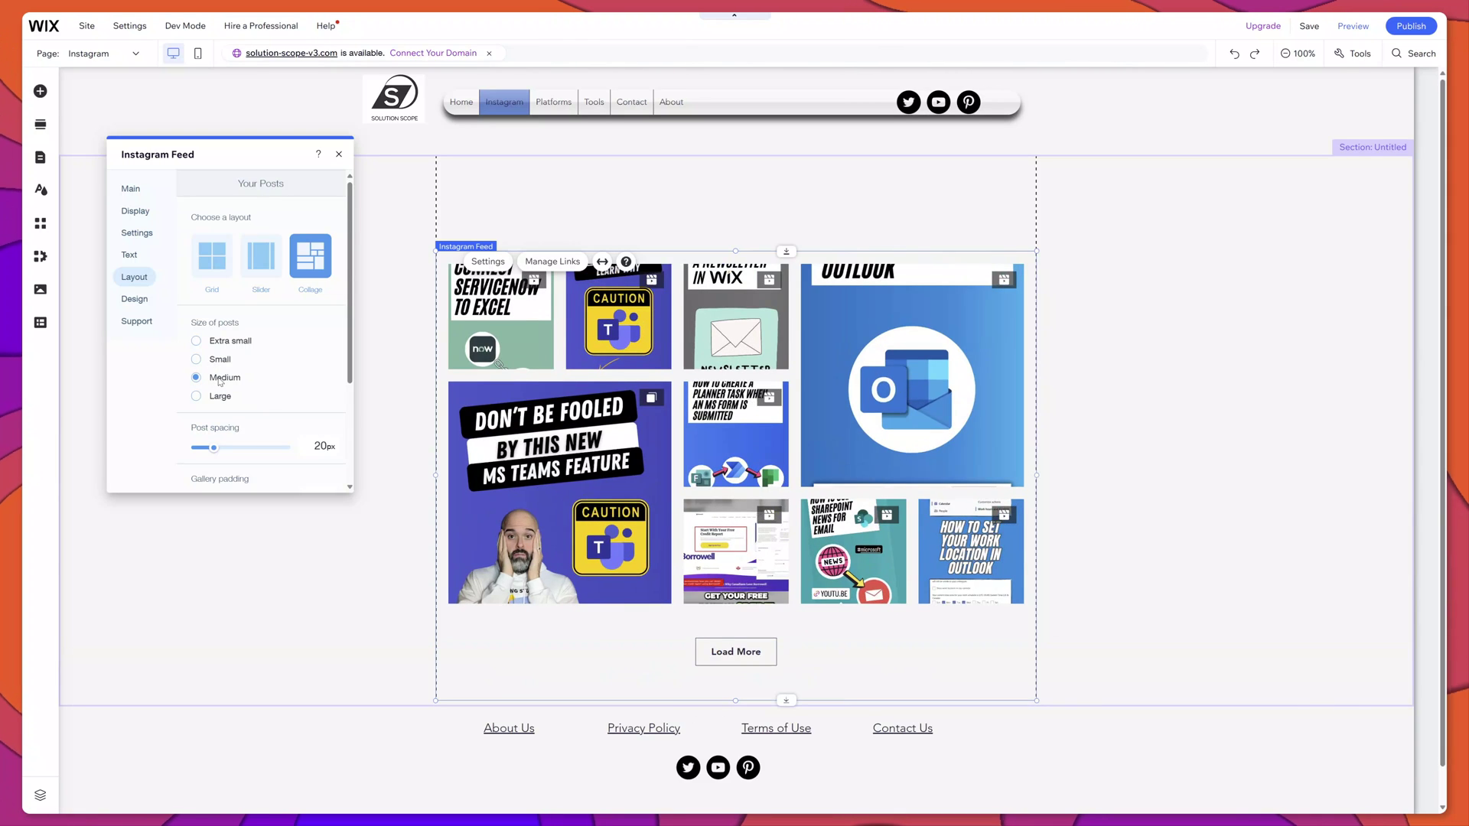
click(219, 379)
click(221, 360)
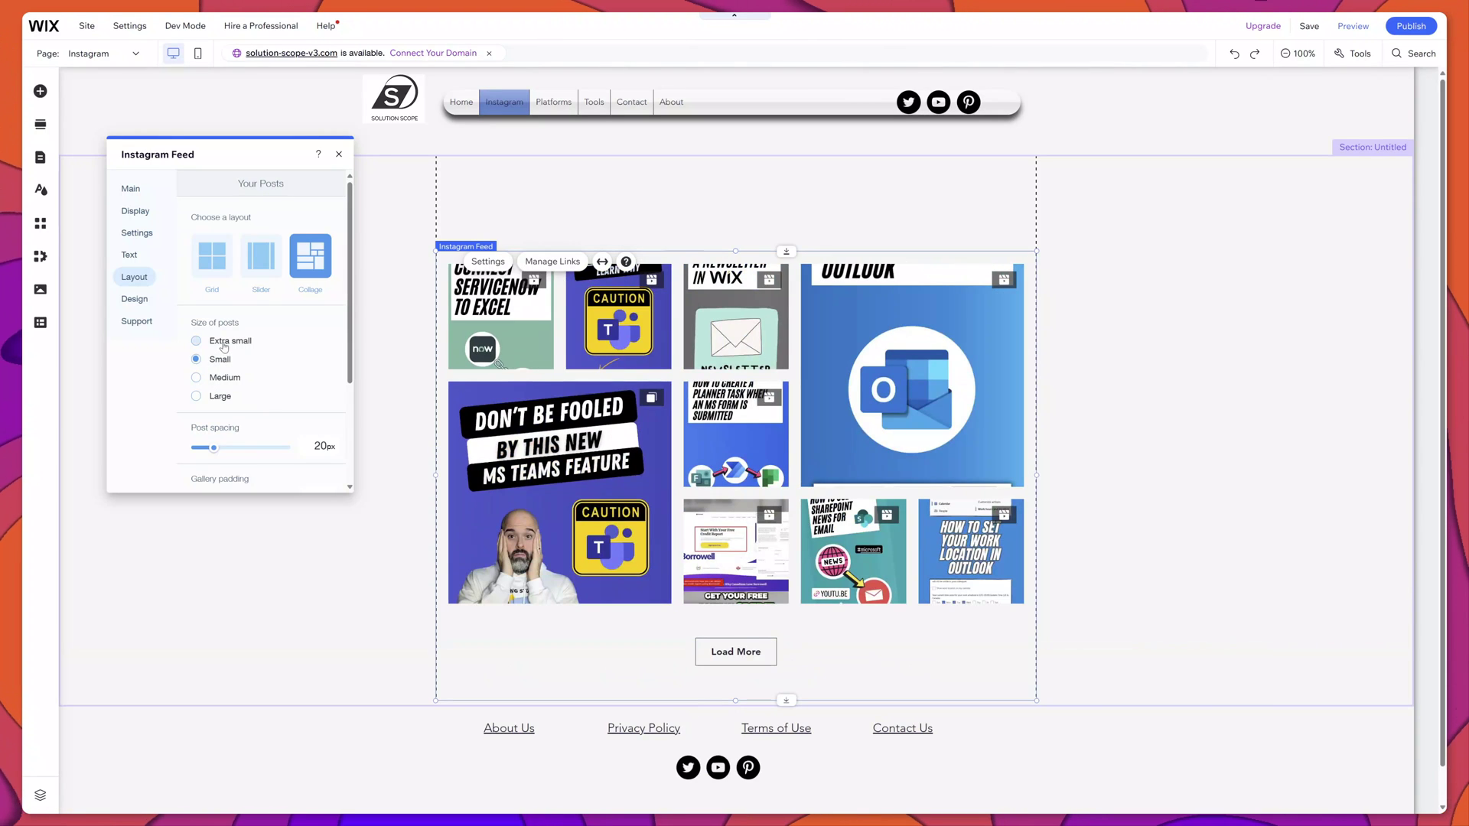
click(224, 342)
Step: Scroll down the Layout panel to review the Load More options
scroll(269, 348, down, 1)
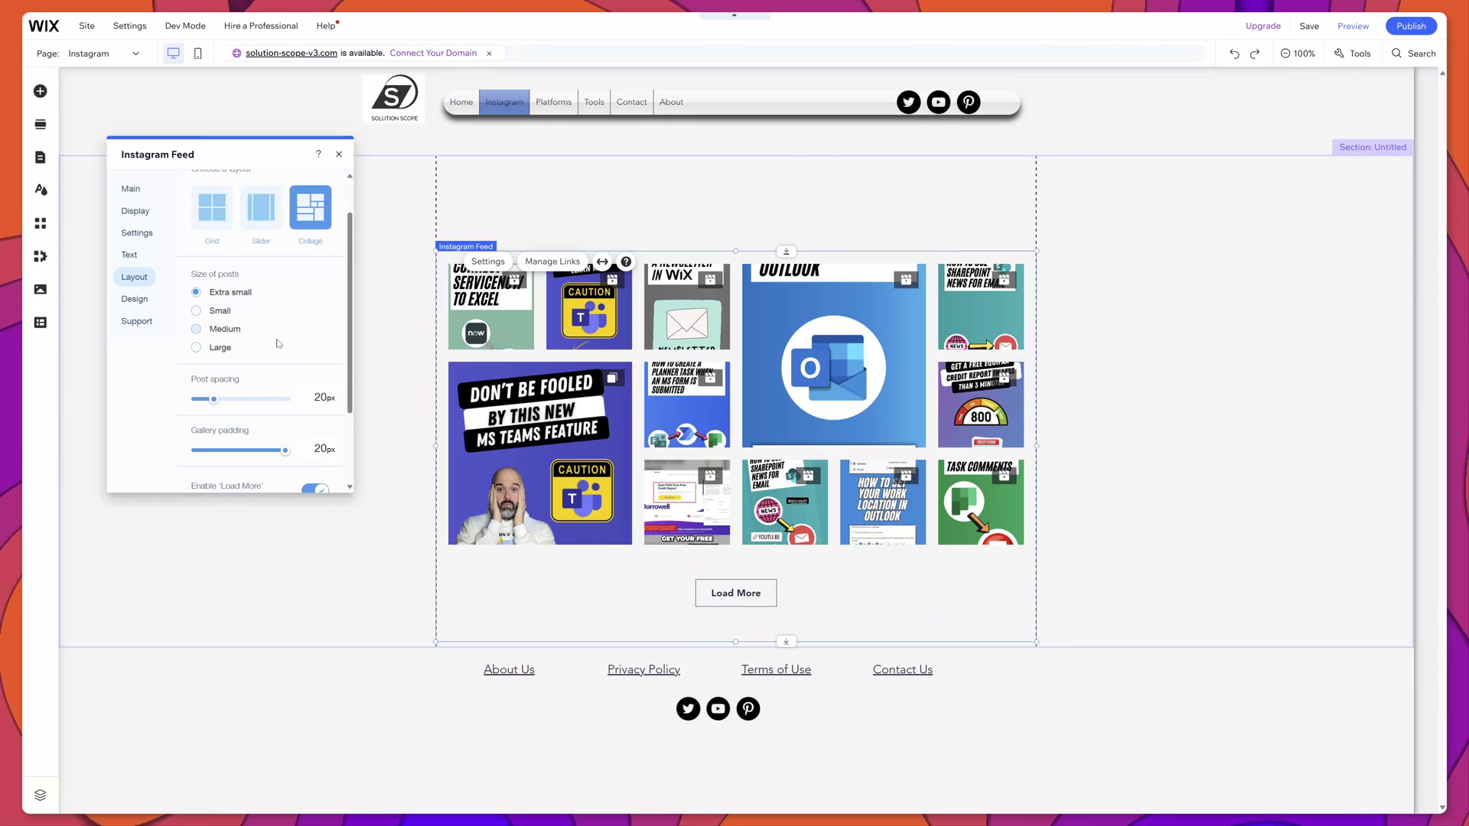
scroll(280, 356, down, 2)
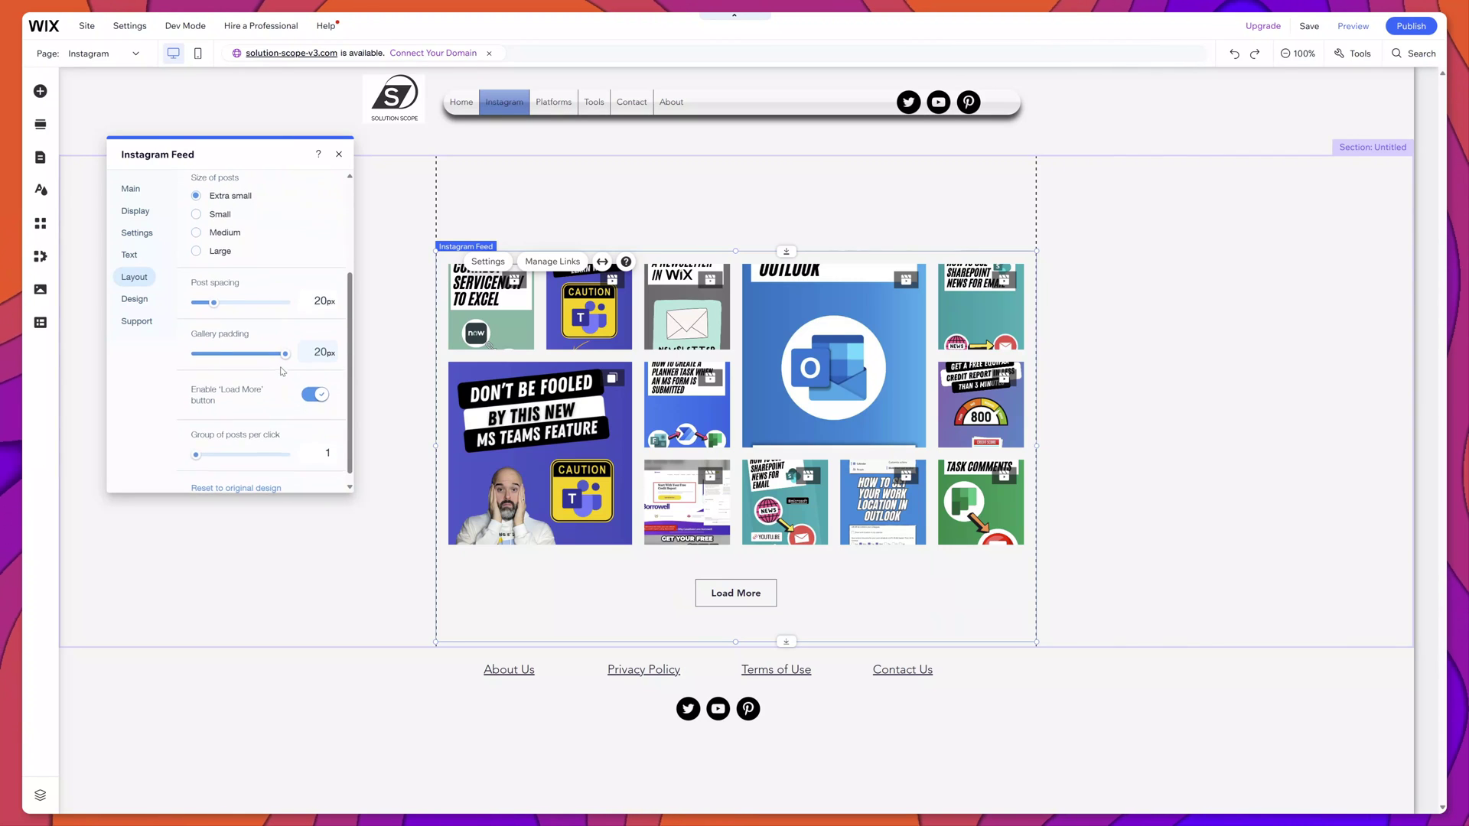
scroll(287, 382, down, 1)
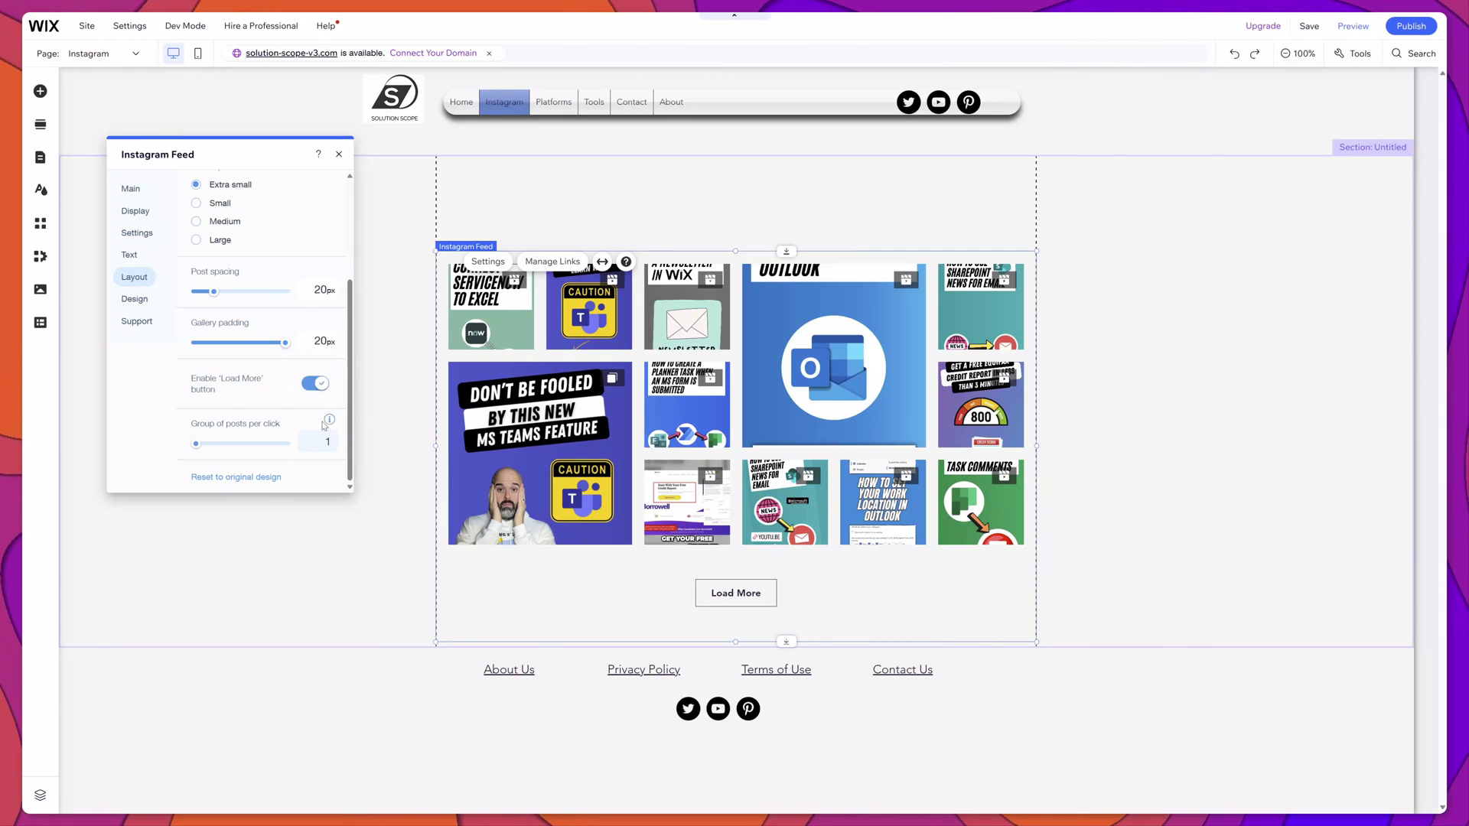
mouse_move(329, 421)
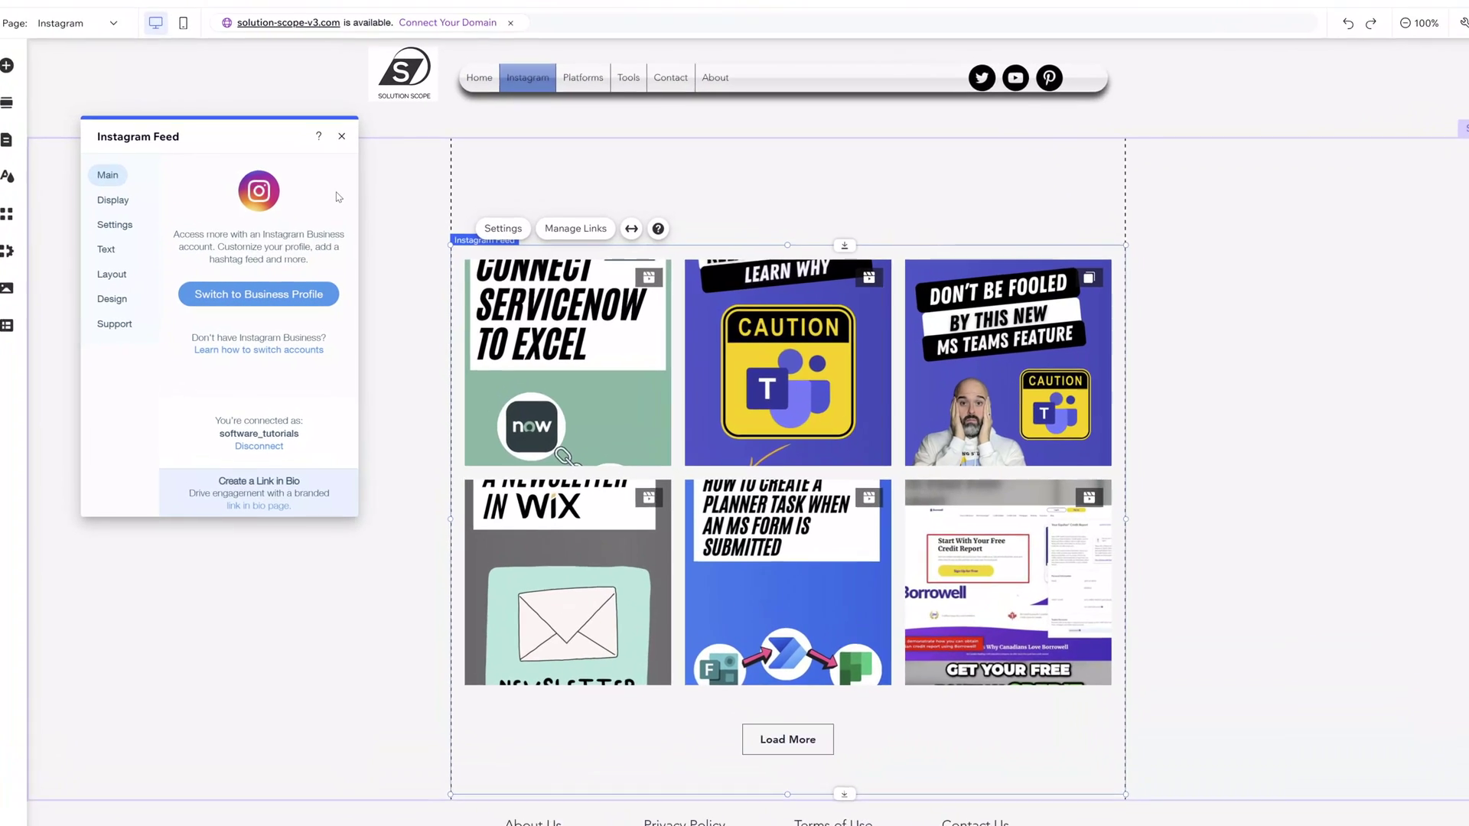
click(126, 206)
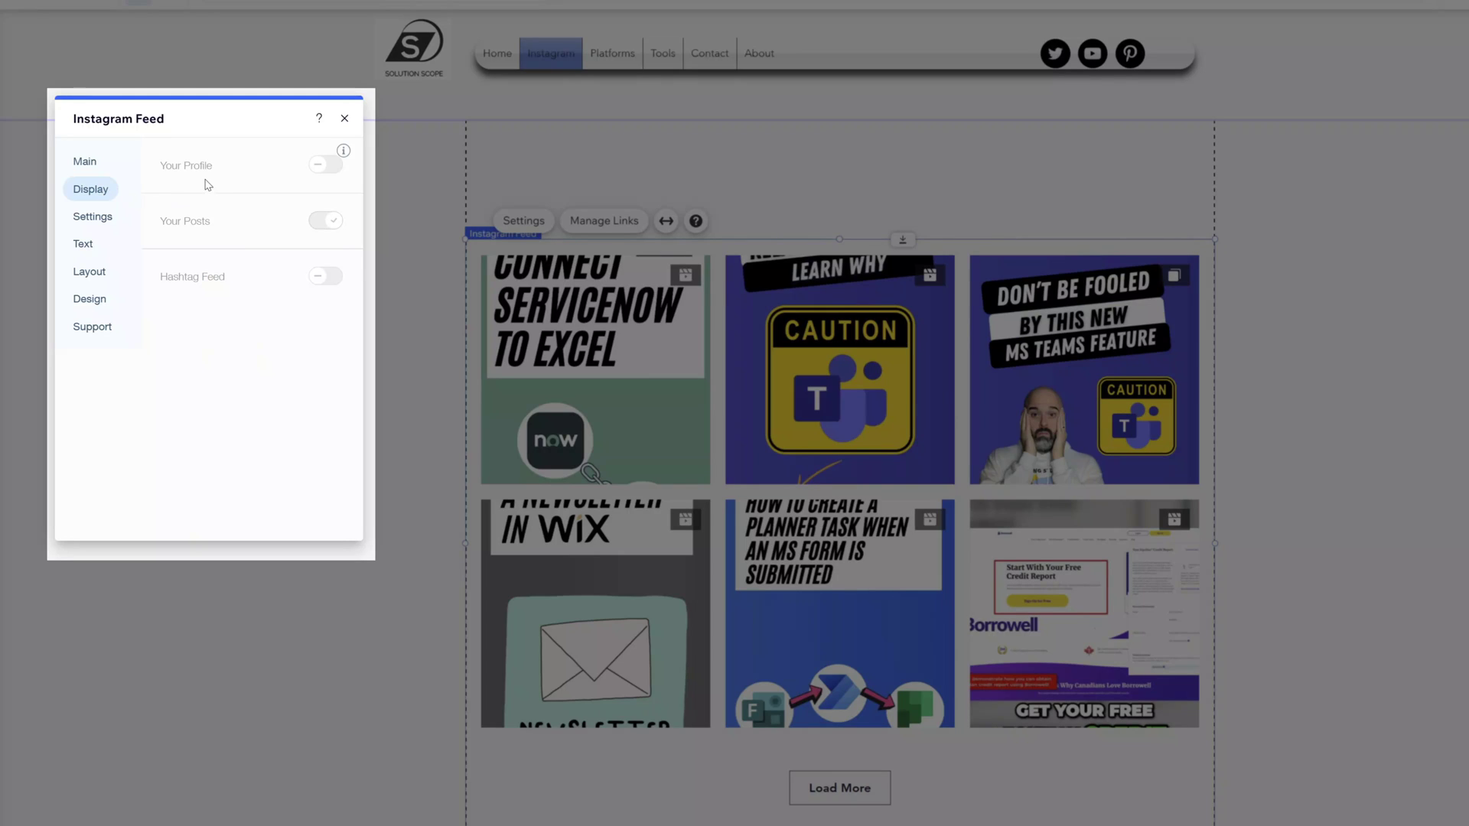
mouse_move(344, 157)
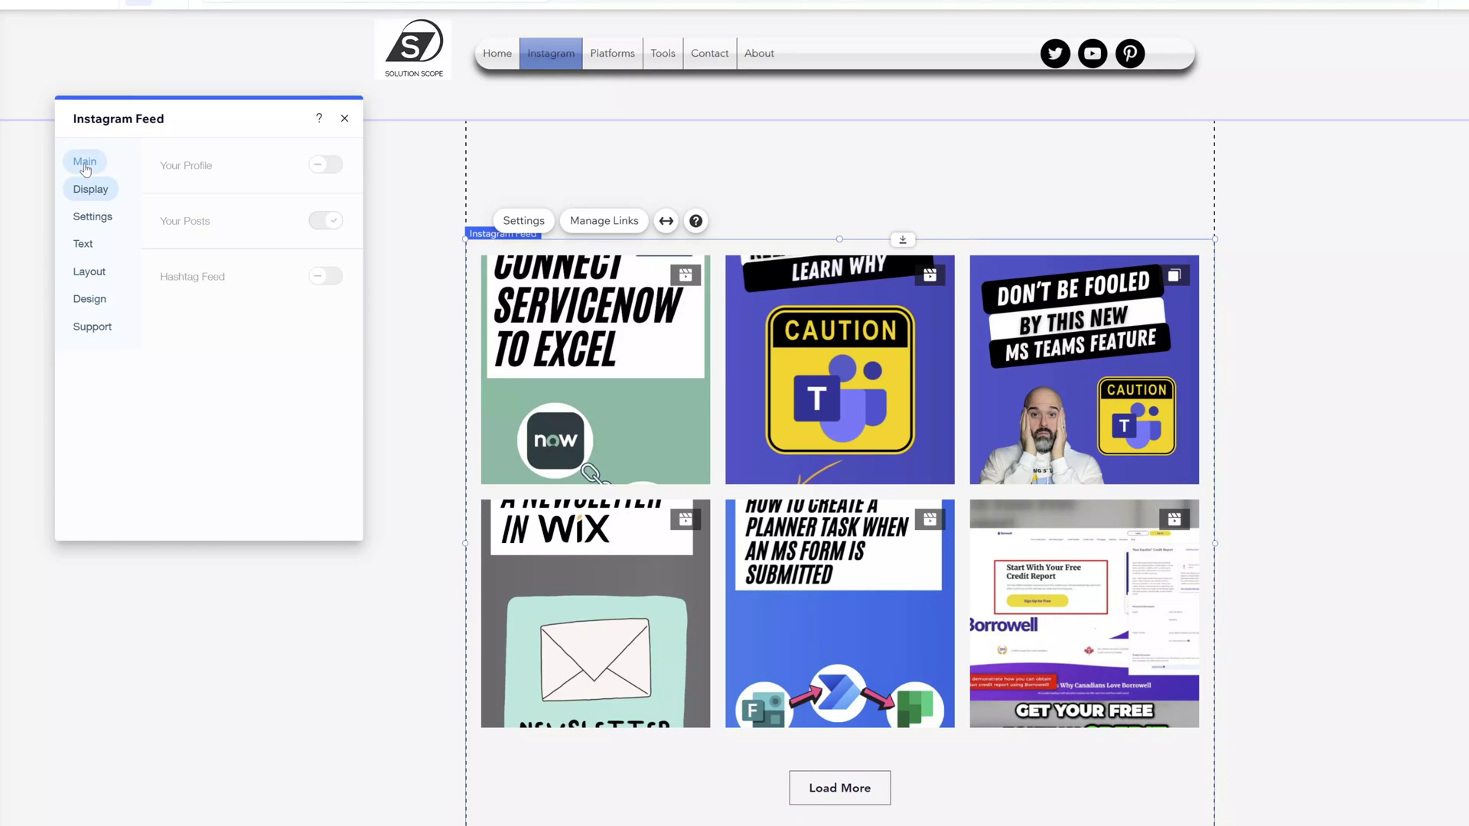
click(85, 169)
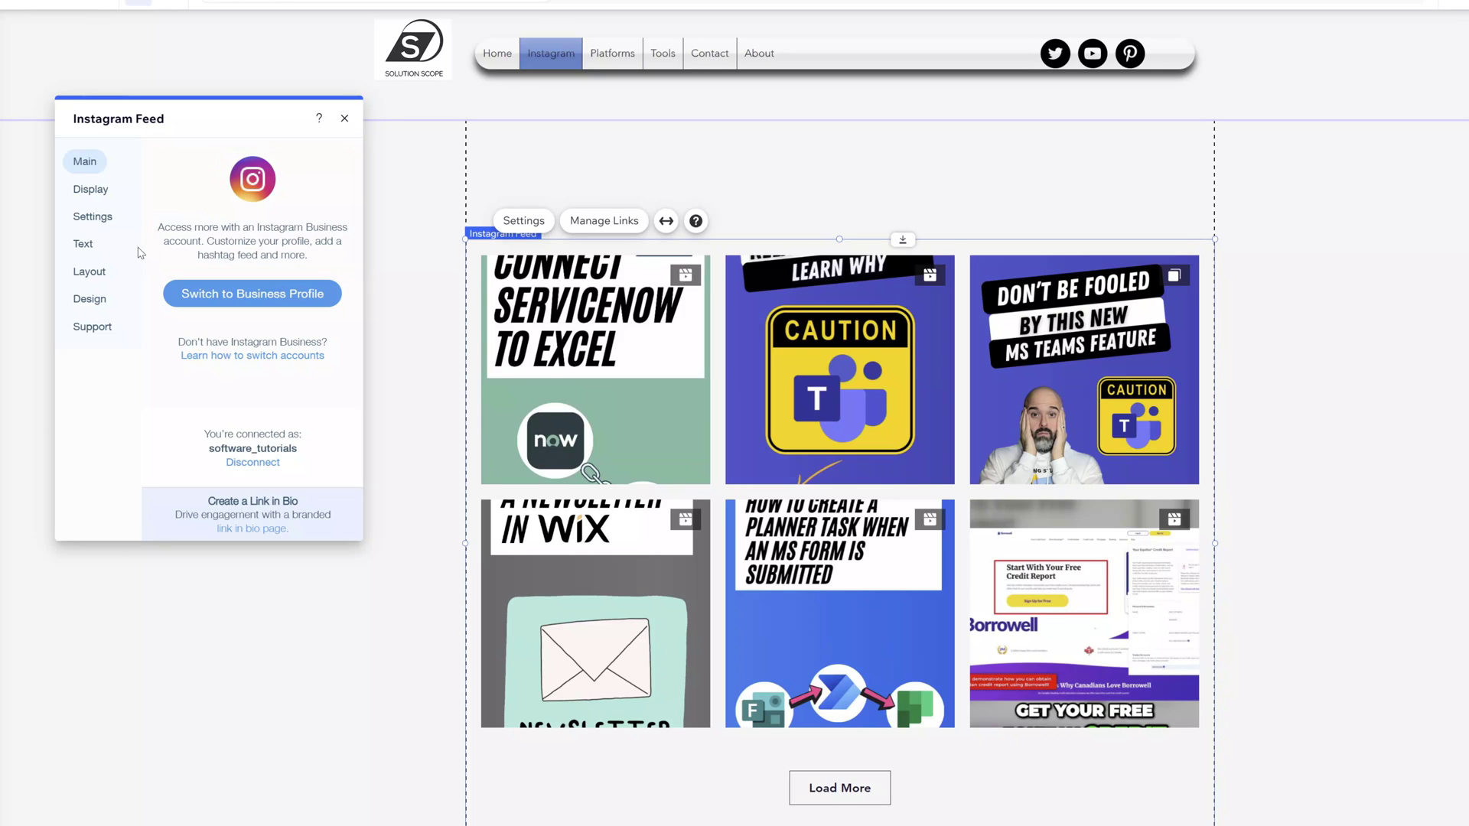
Step: In the feed's general settings, keep English (USA) and full-screen expansion when a post is clicked
click(92, 217)
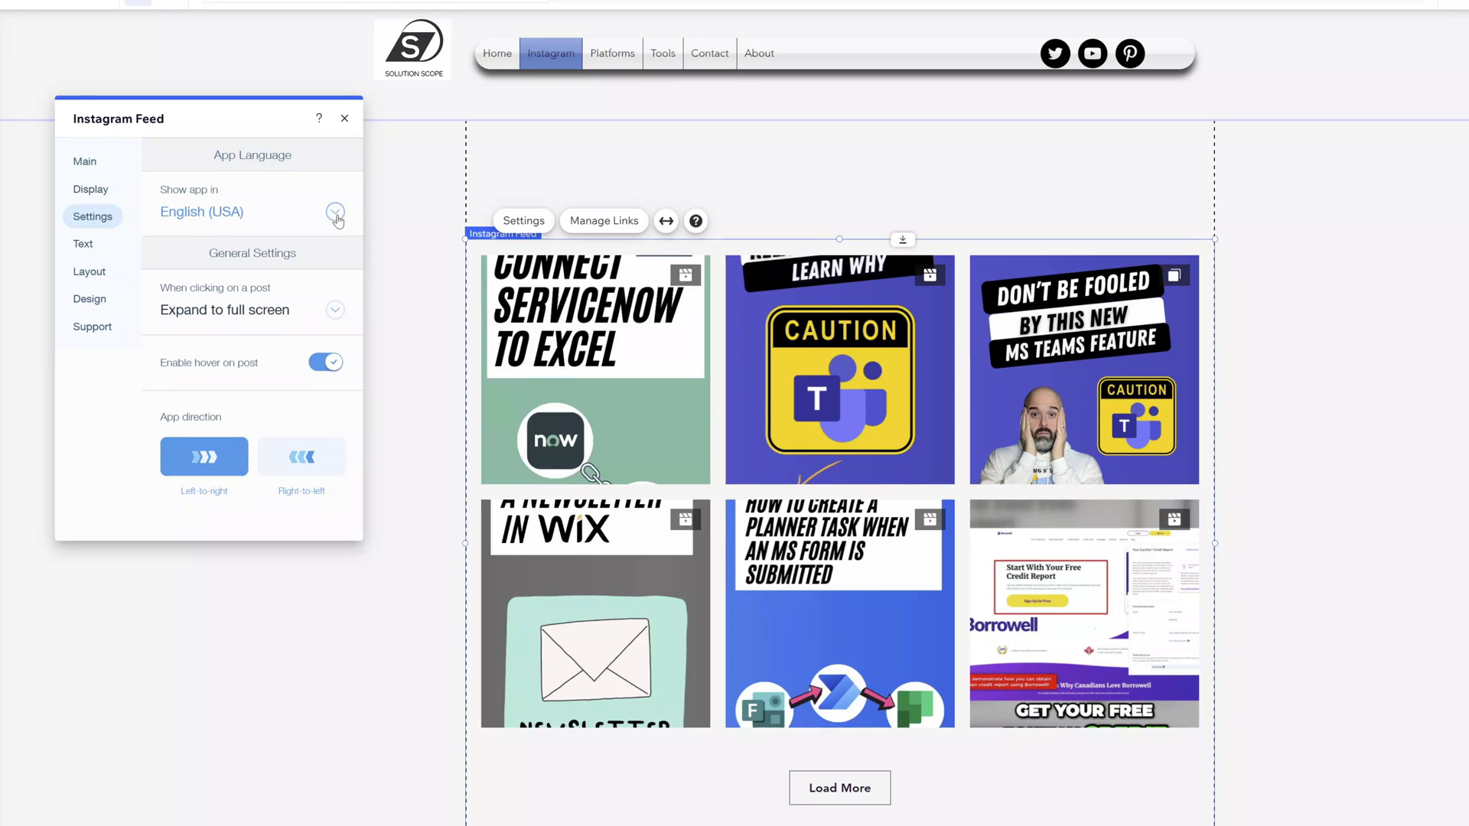
click(335, 213)
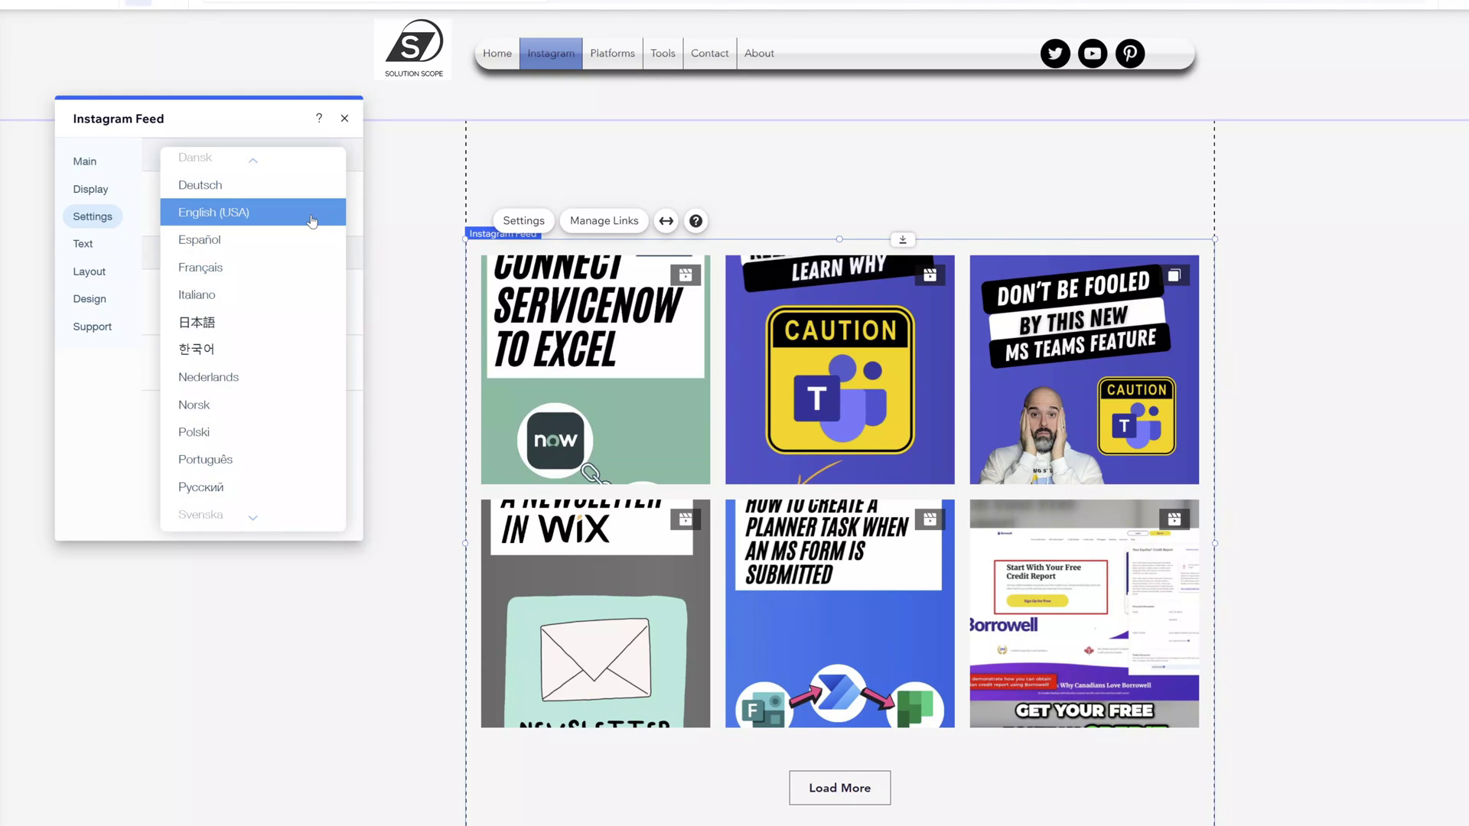
click(312, 221)
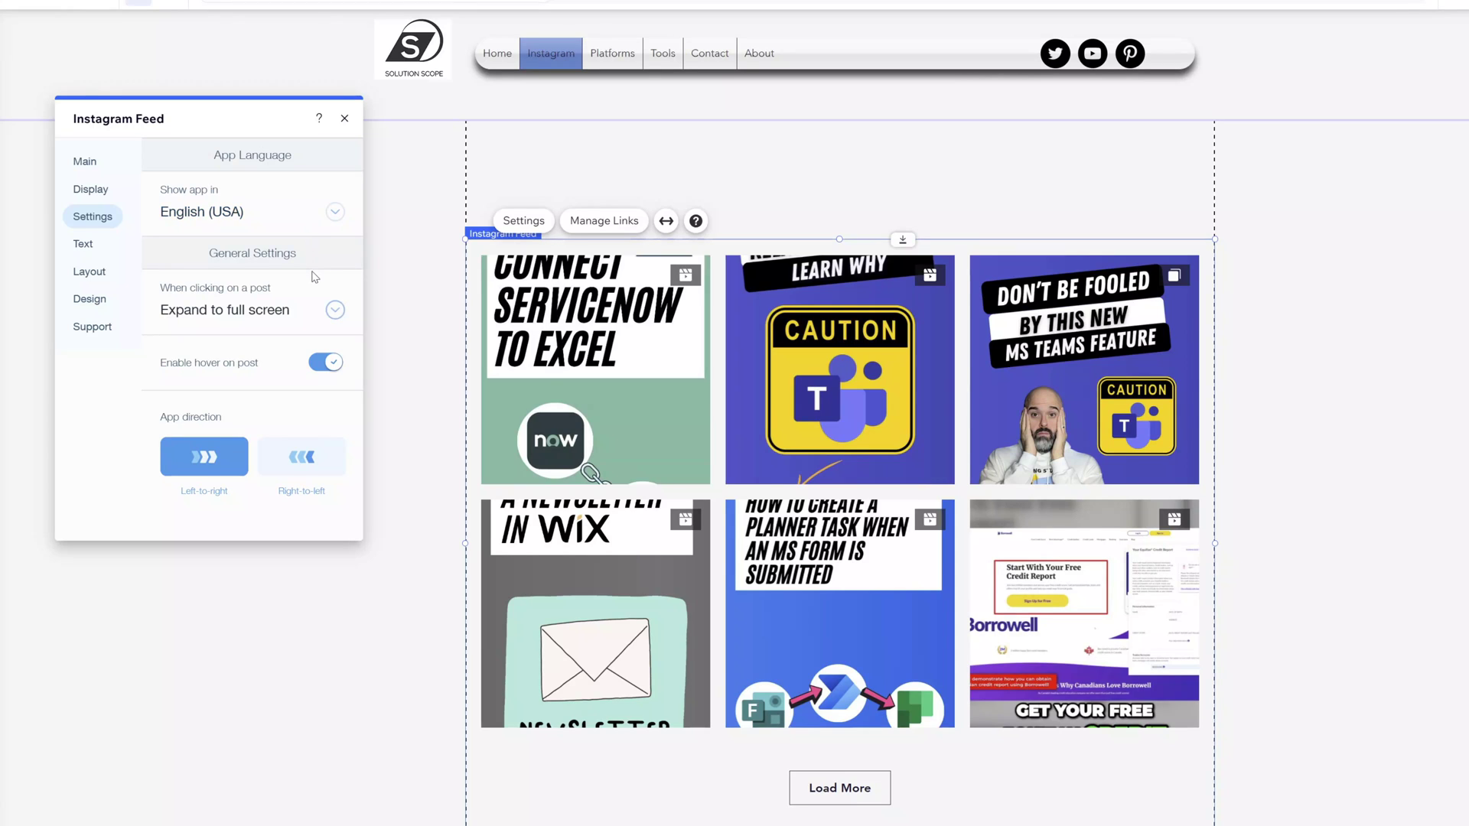
click(335, 310)
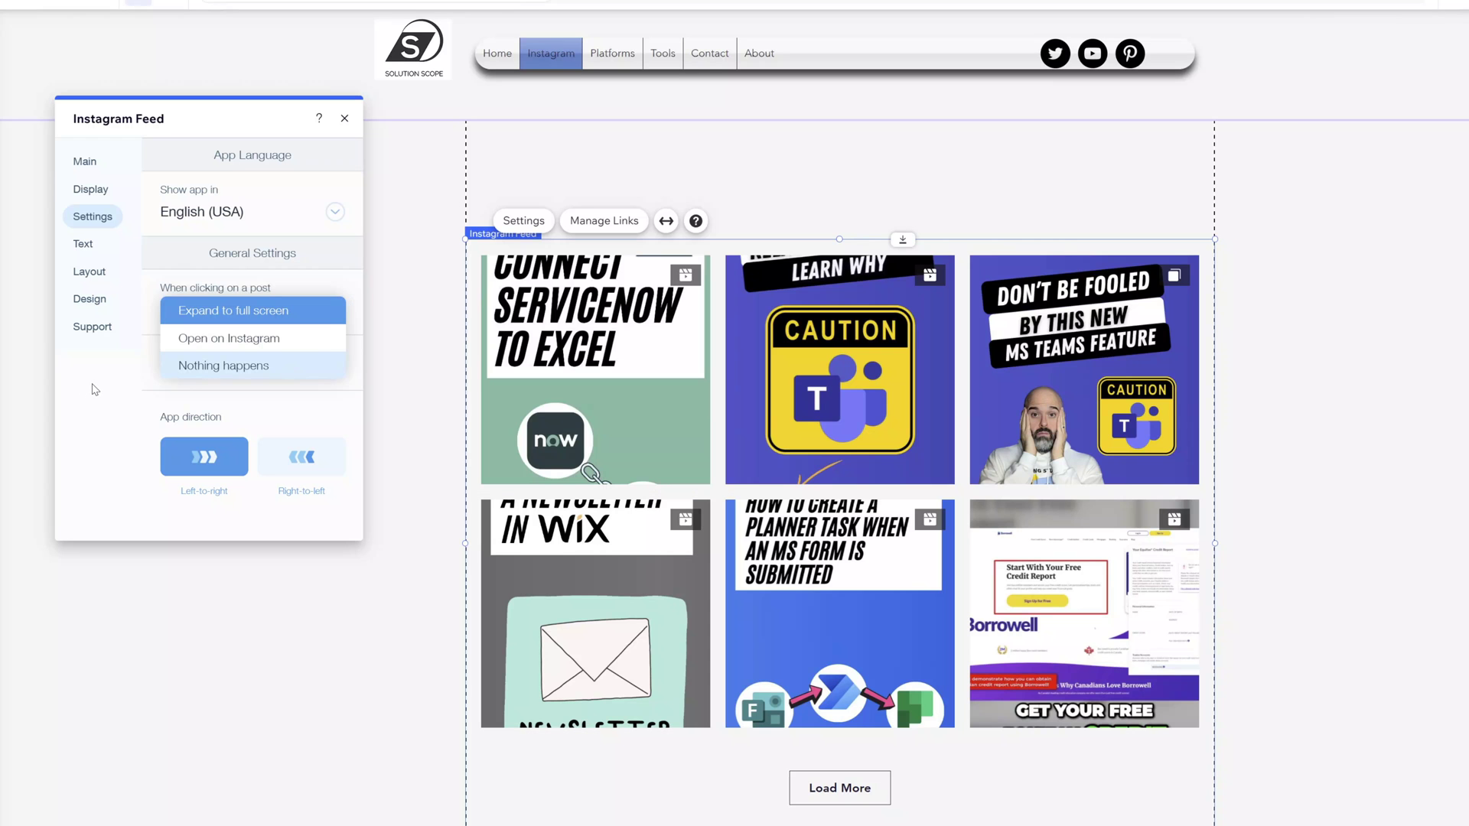
click(95, 389)
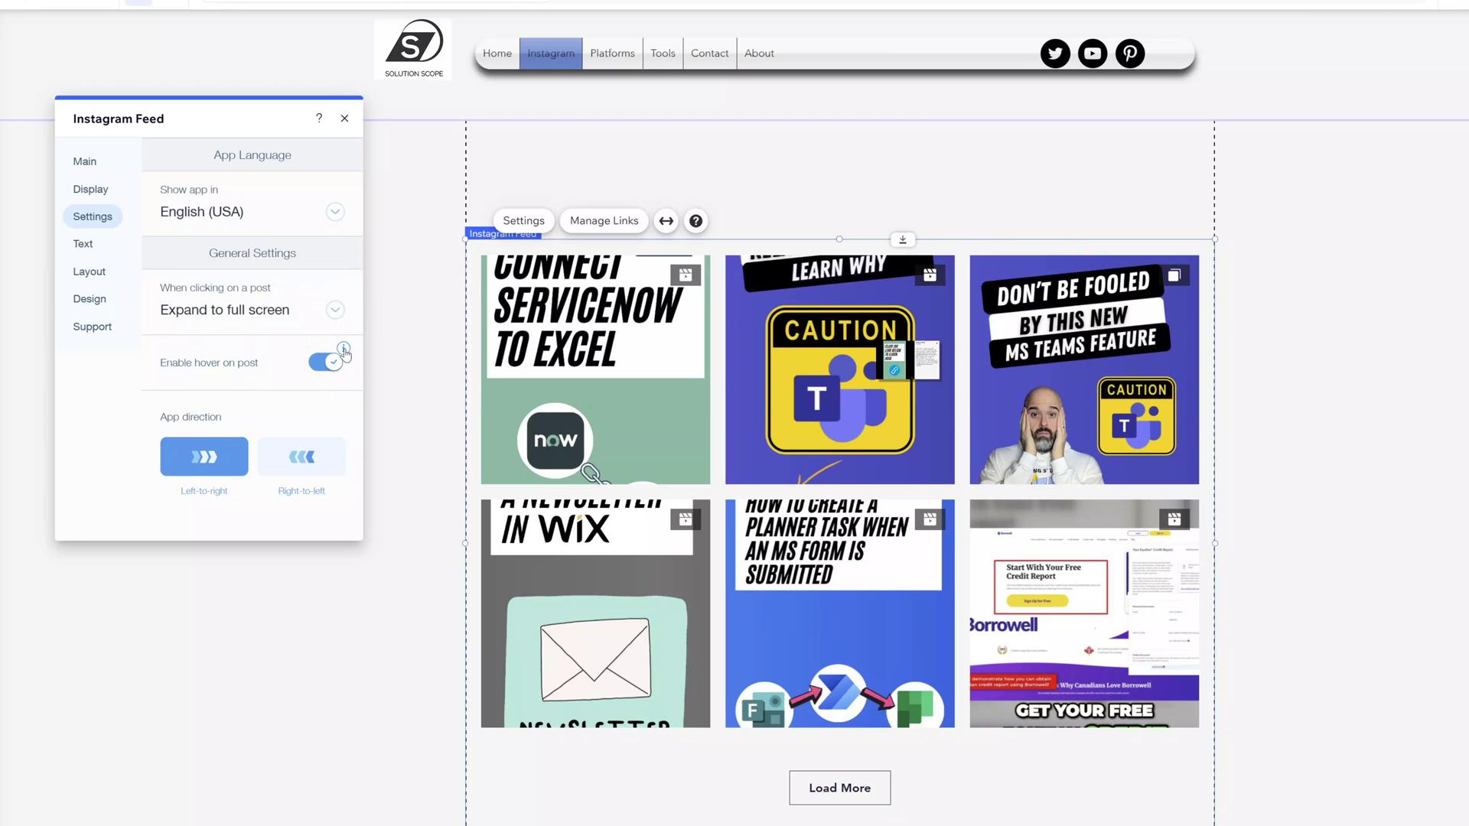
Step: Try right-to-left app direction, then restore left-to-right post order
mouse_move(344, 356)
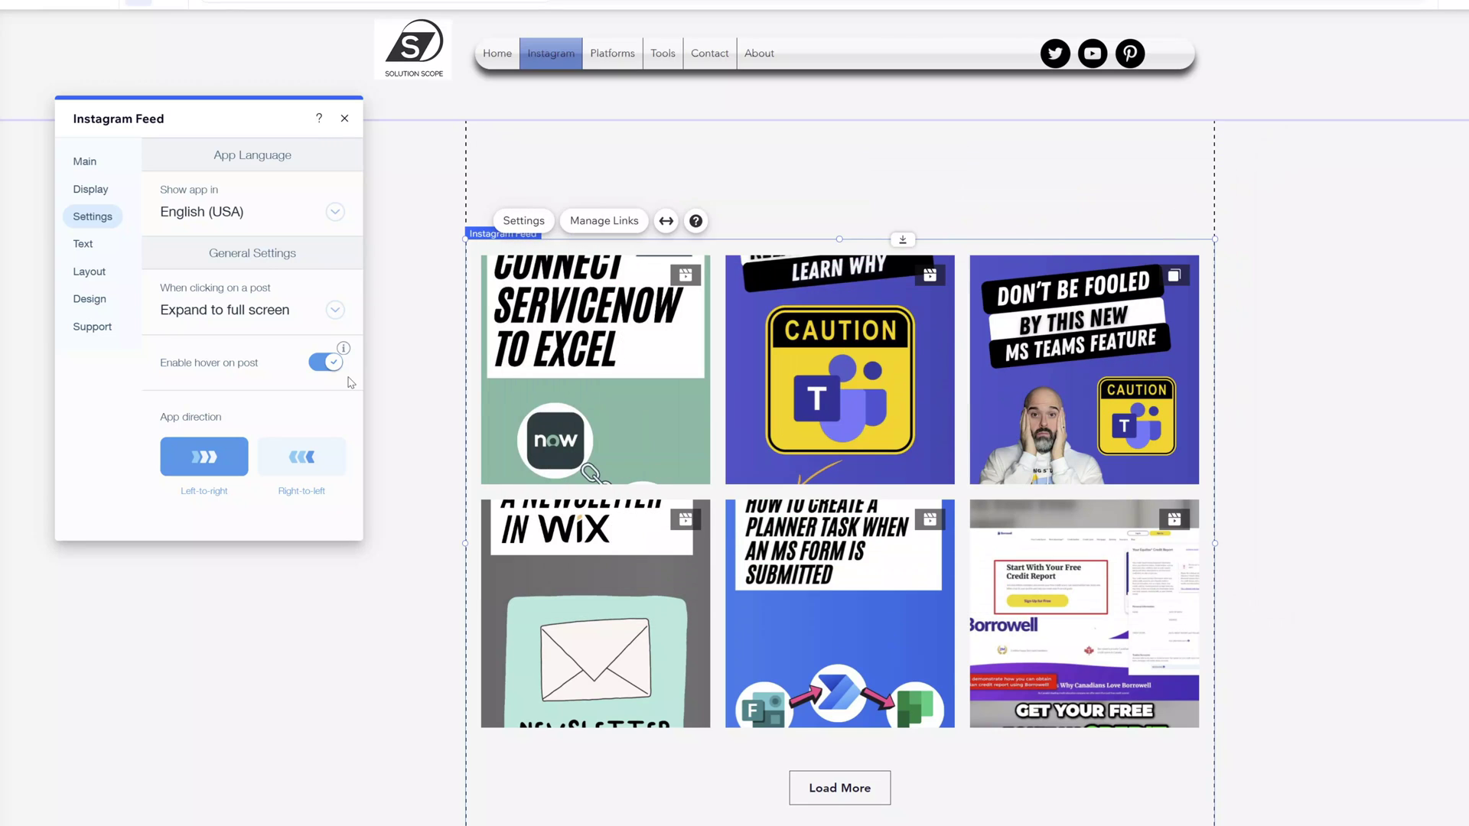
click(314, 457)
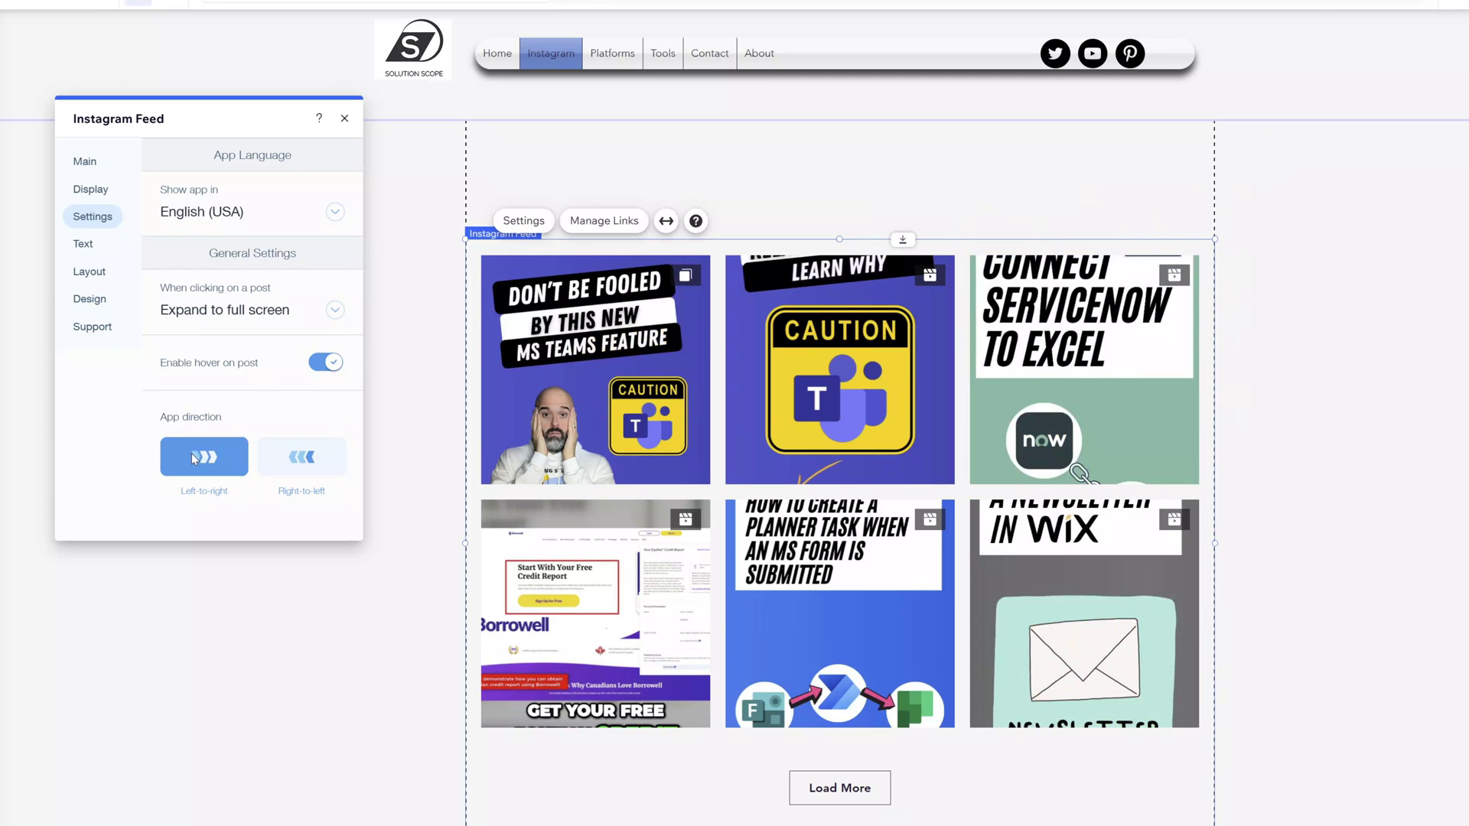
click(193, 457)
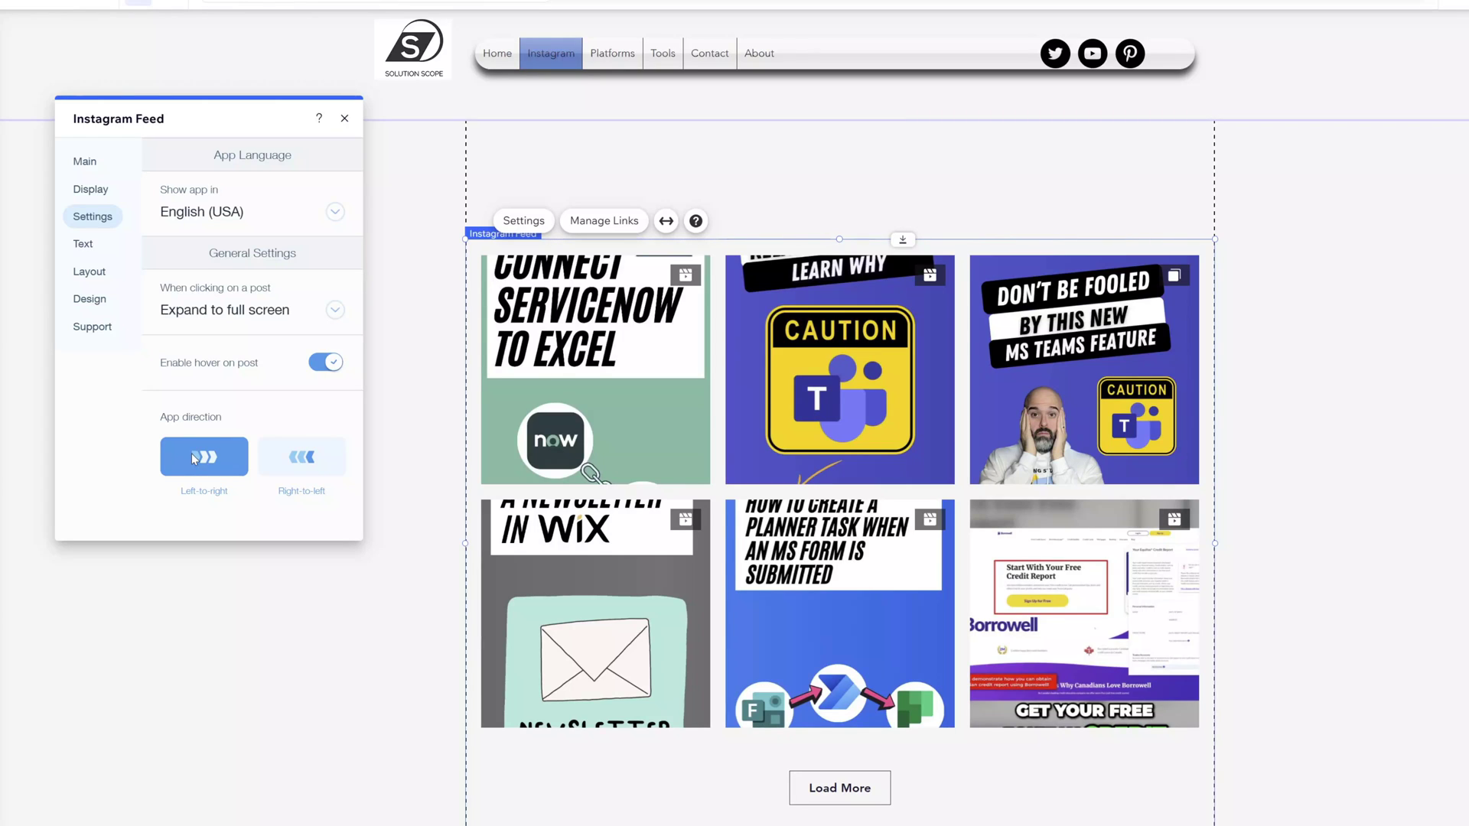
Step: Change the feed's Load More button text to 'See More Posts!' and go to Design
click(84, 250)
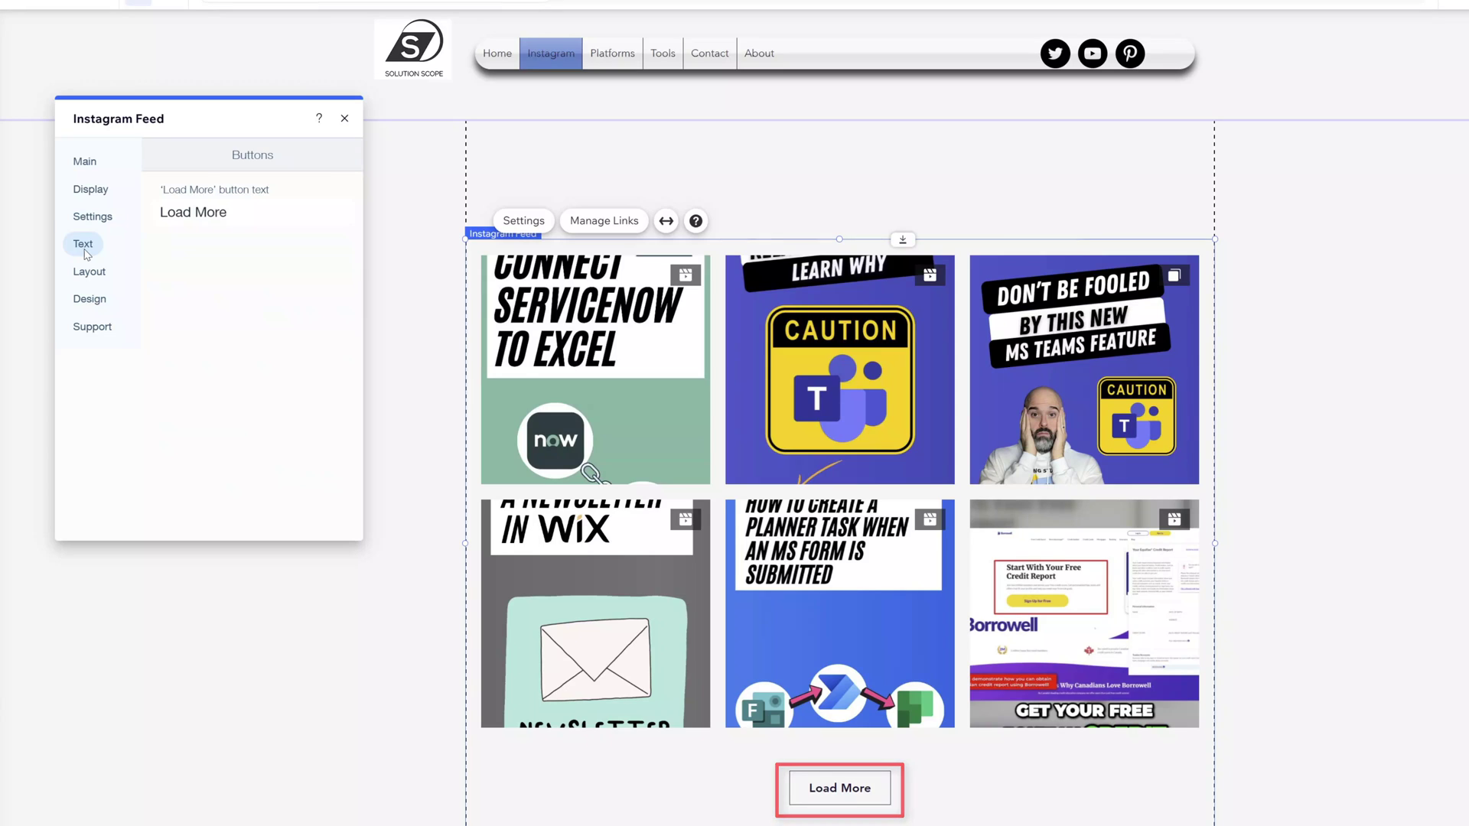
click(199, 220)
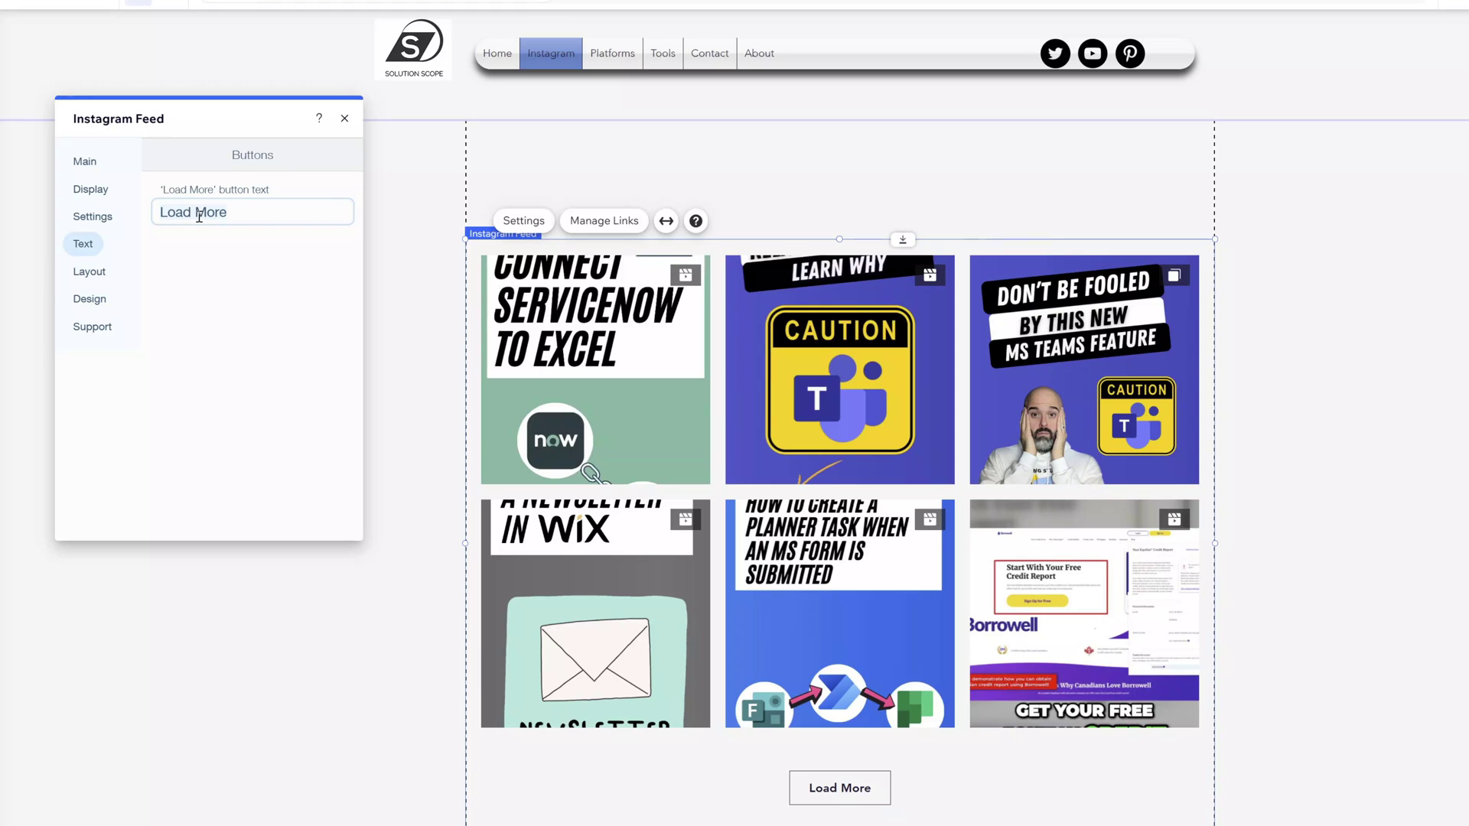
text(See More Posts!)
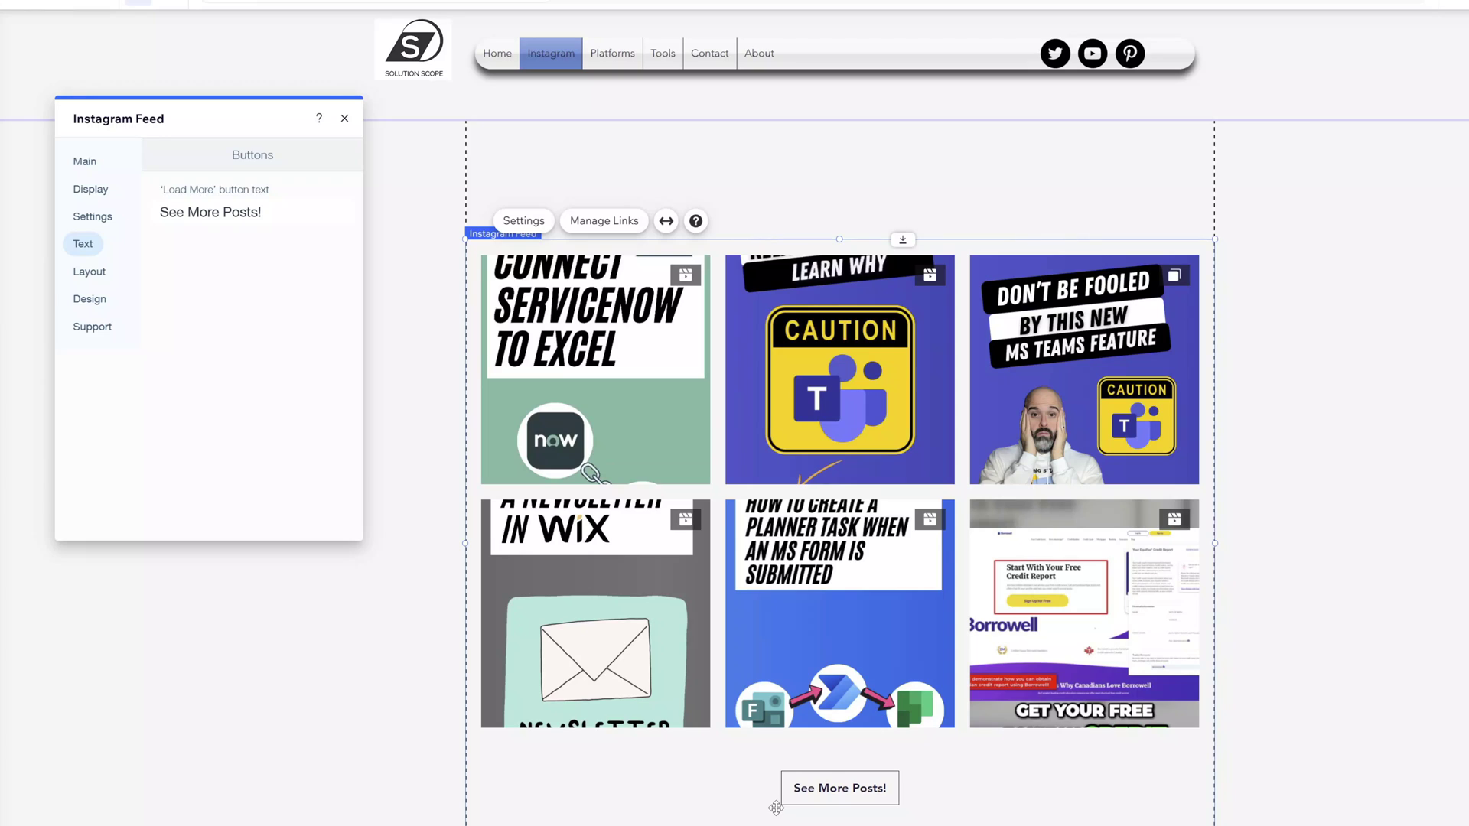
click(105, 312)
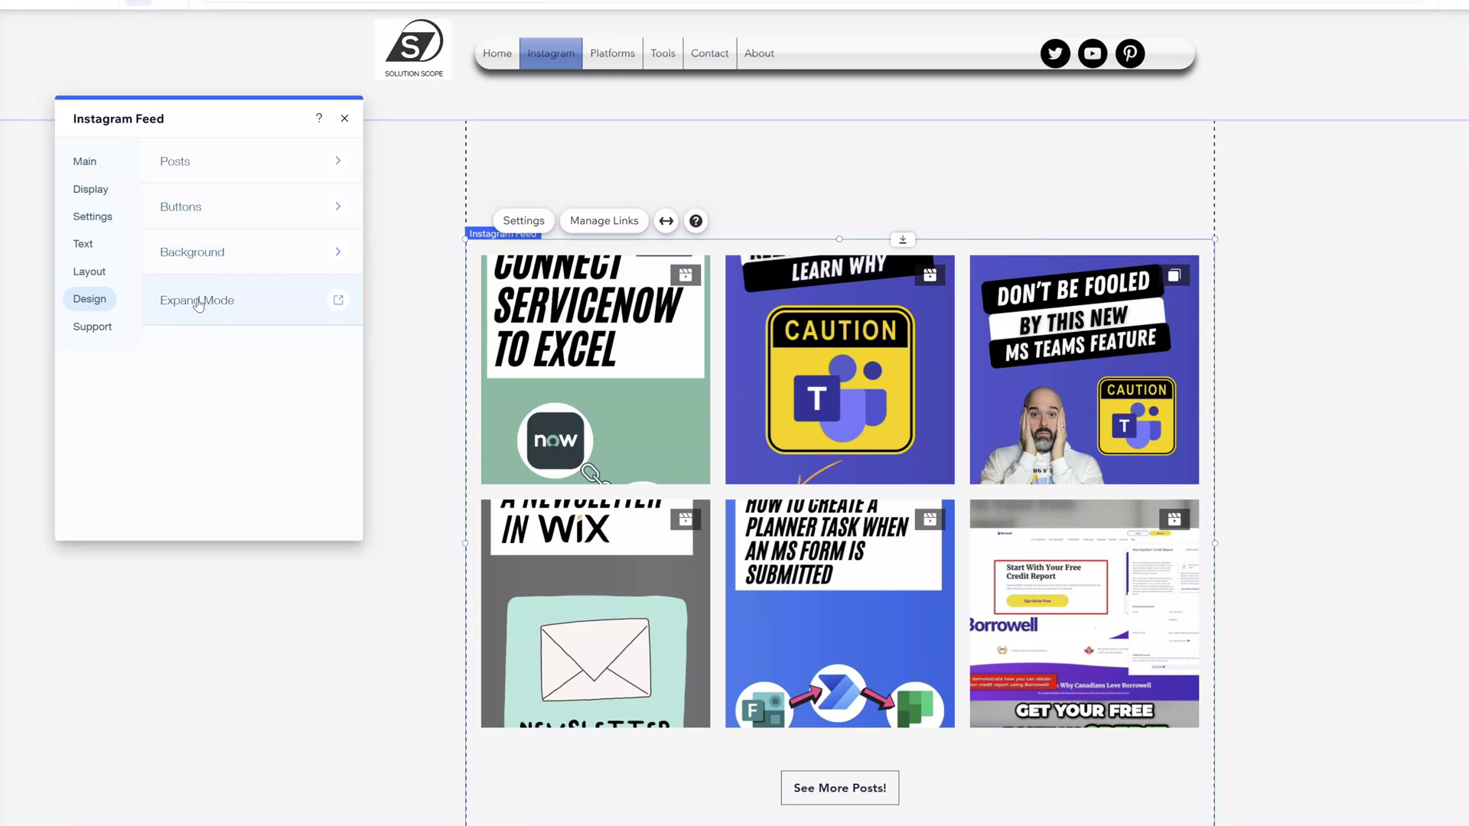
click(187, 165)
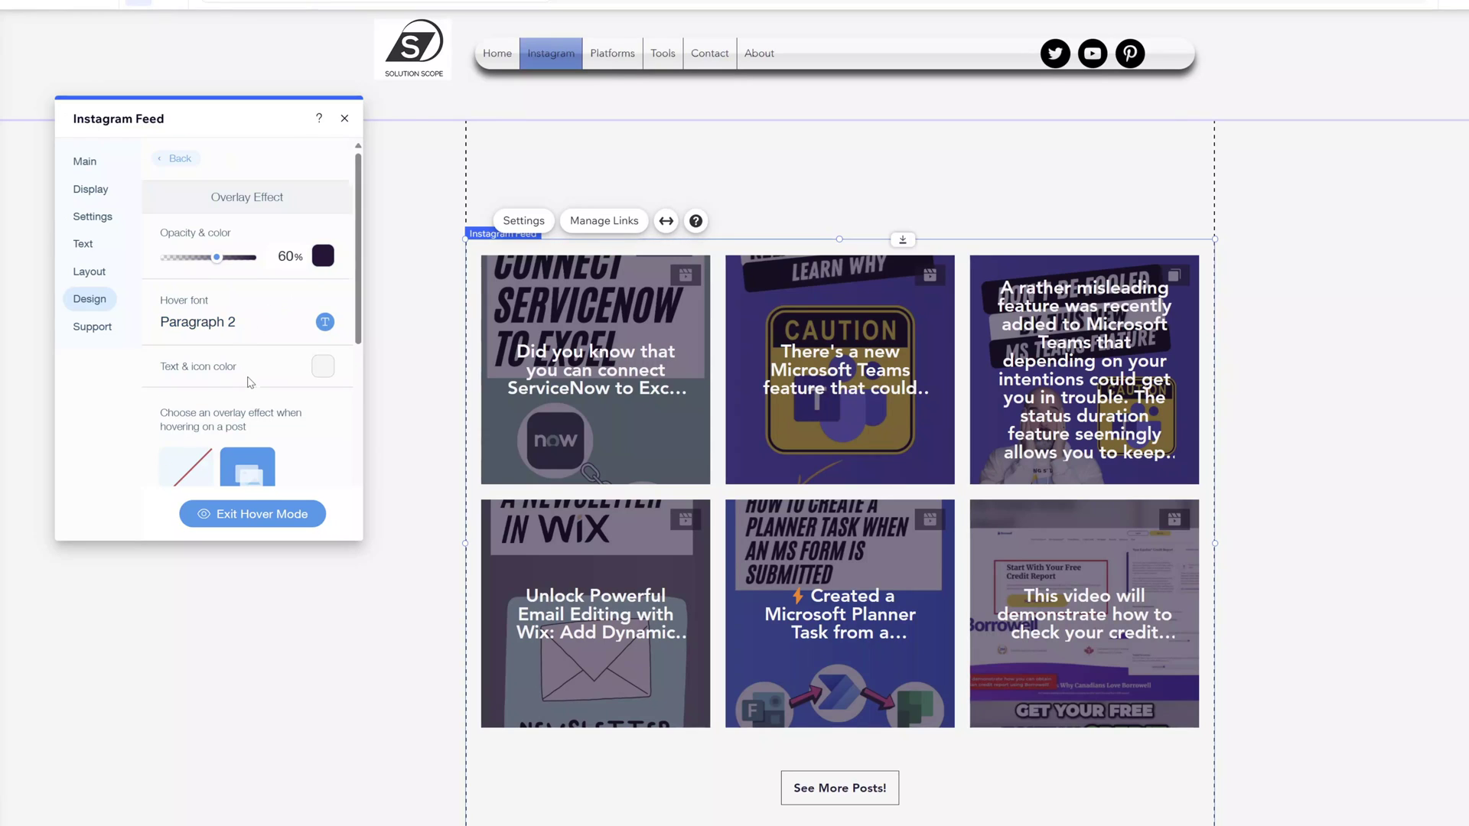
scroll(249, 382, down, 3)
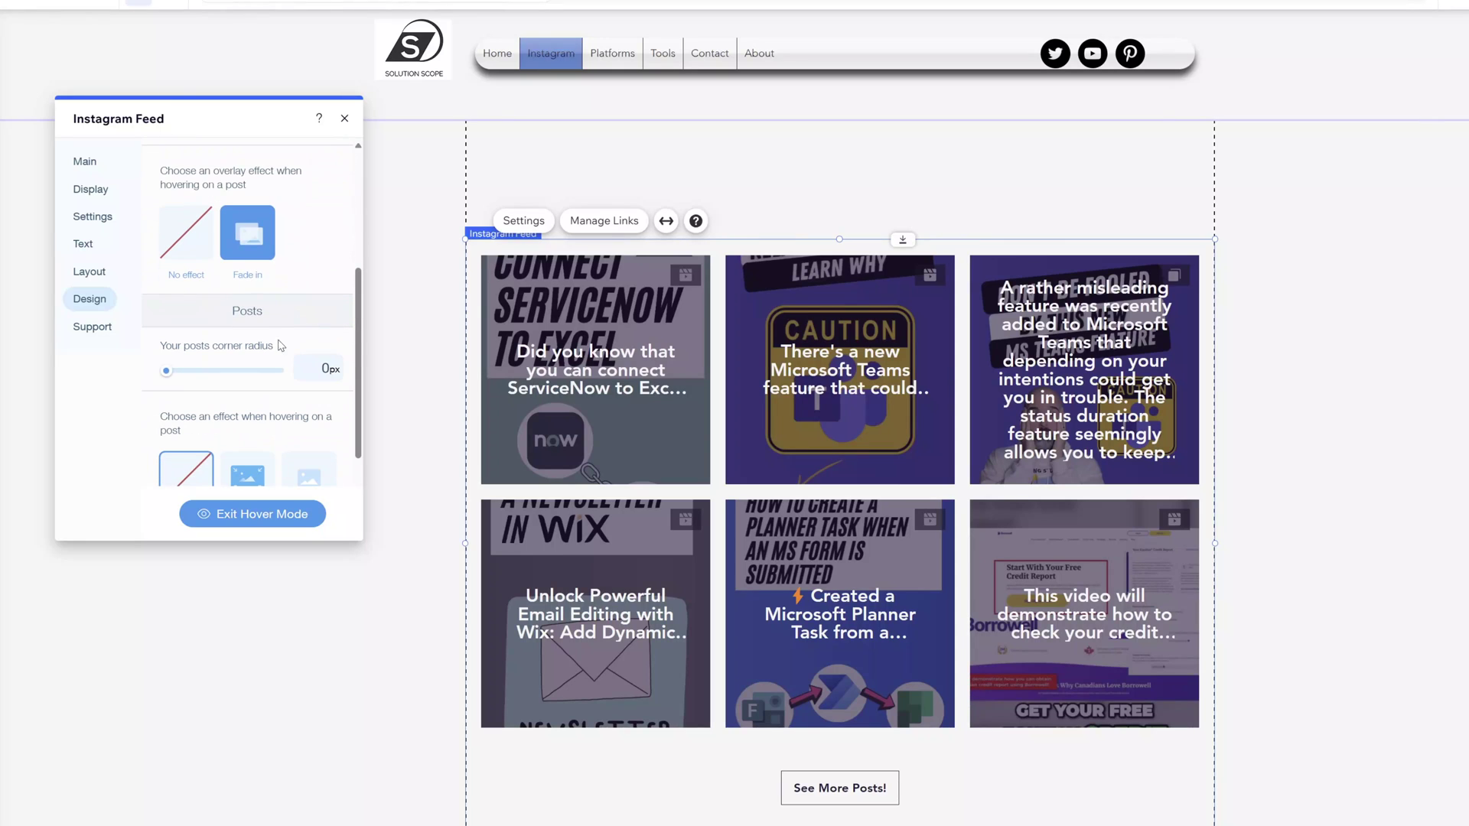
scroll(277, 345, down, 1)
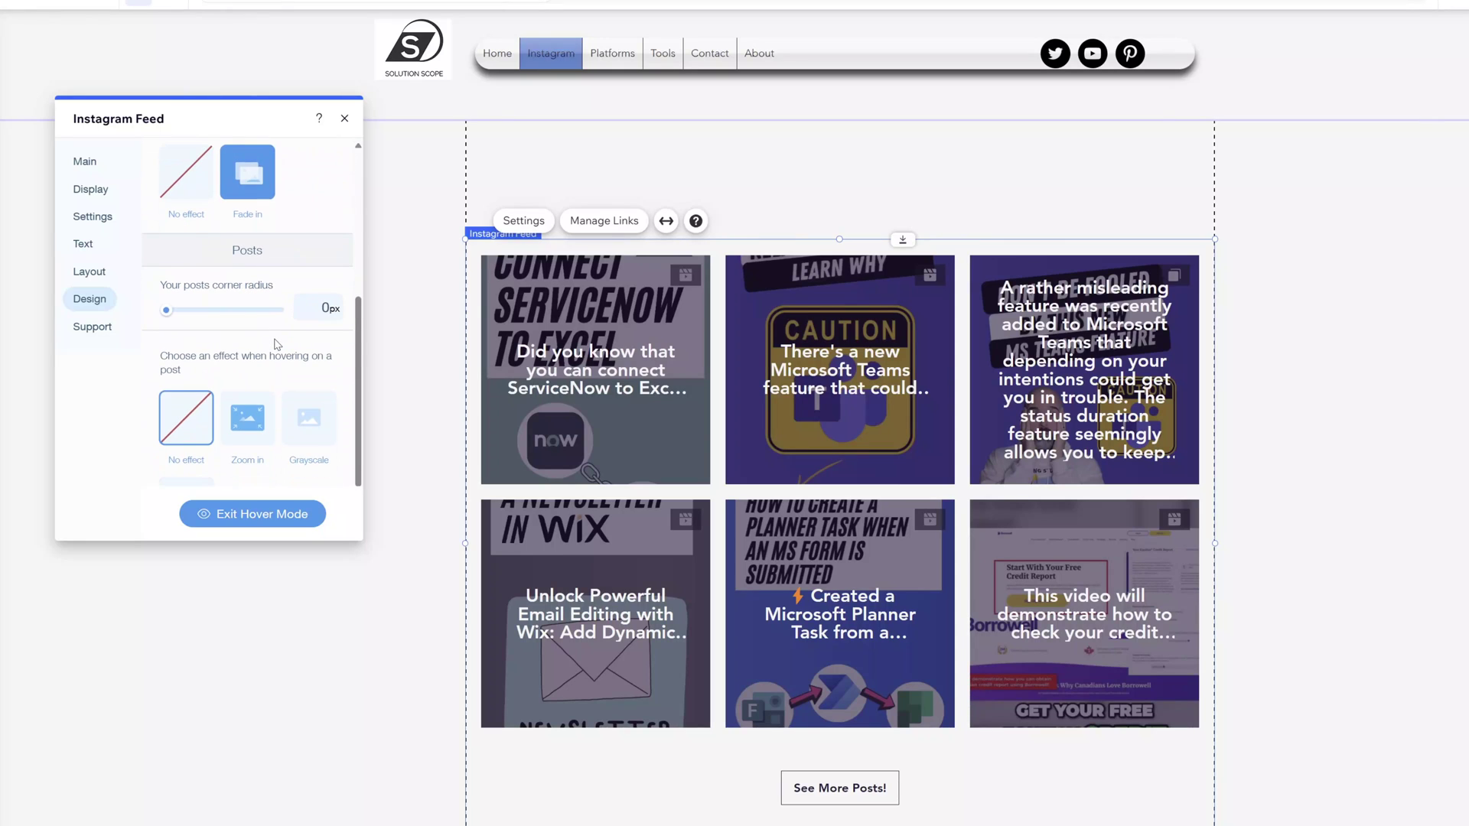
scroll(259, 429, down, 1)
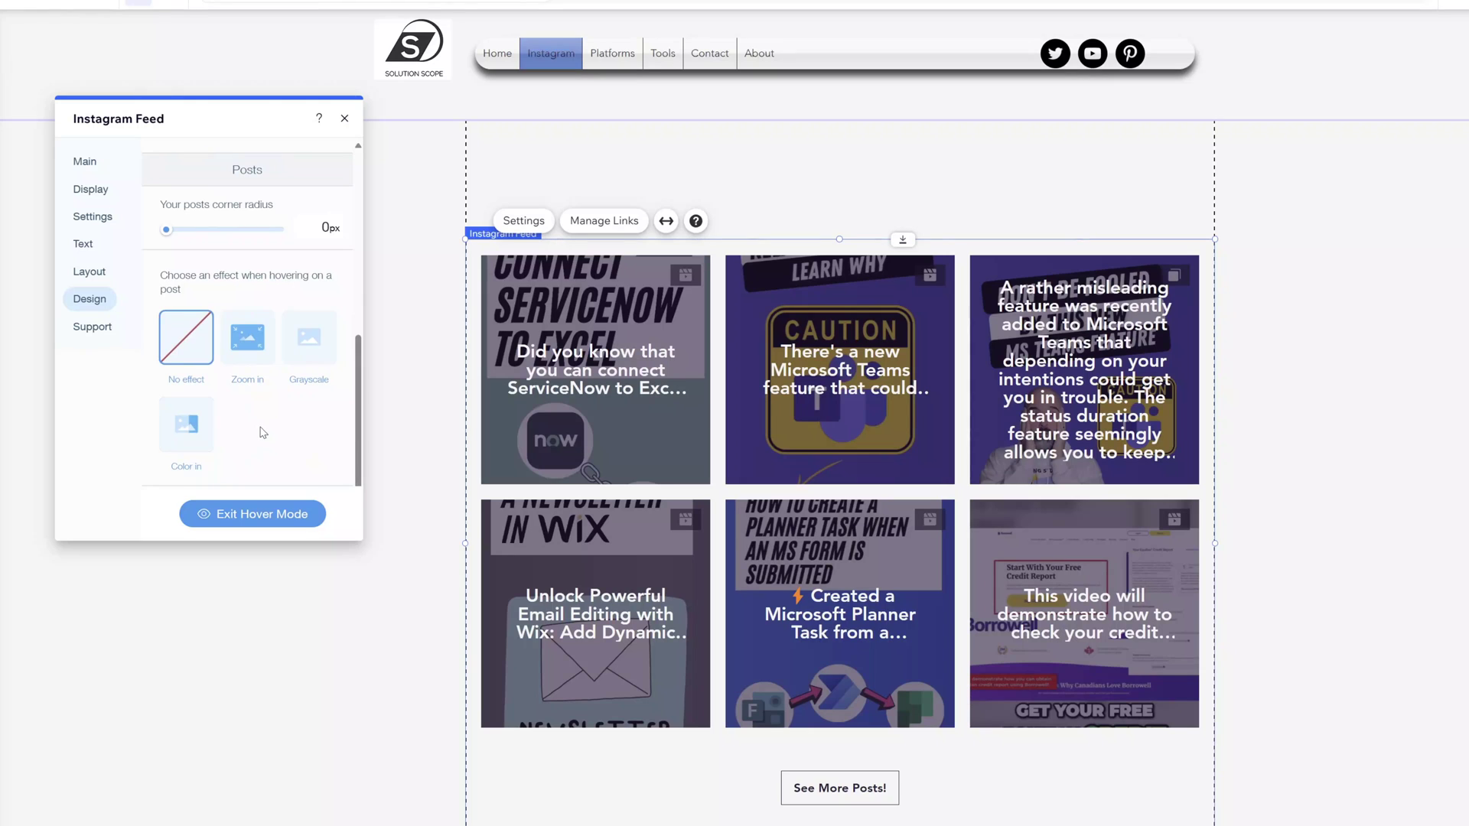
scroll(262, 432, up, 1)
click(247, 149)
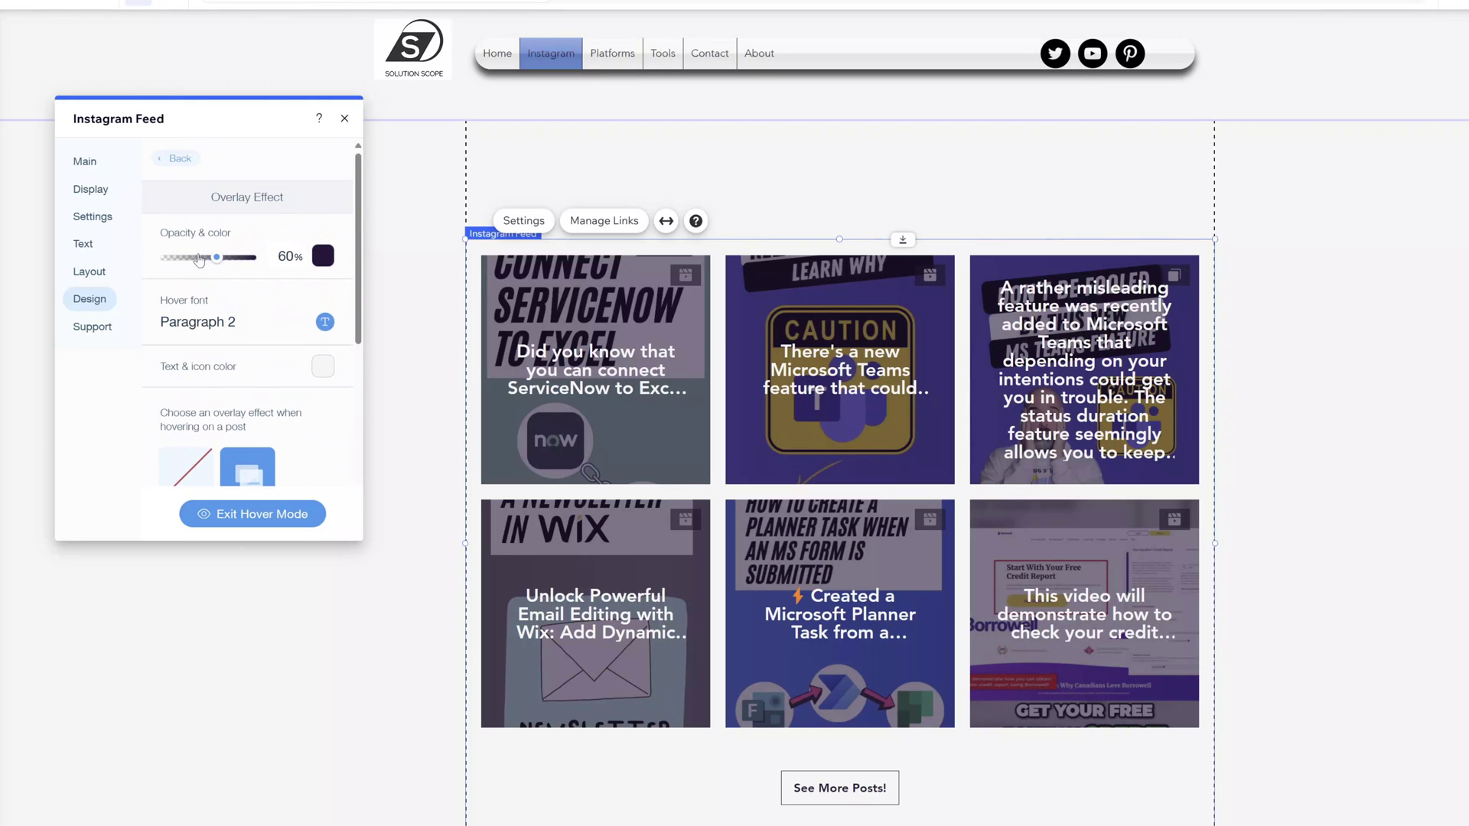
click(178, 158)
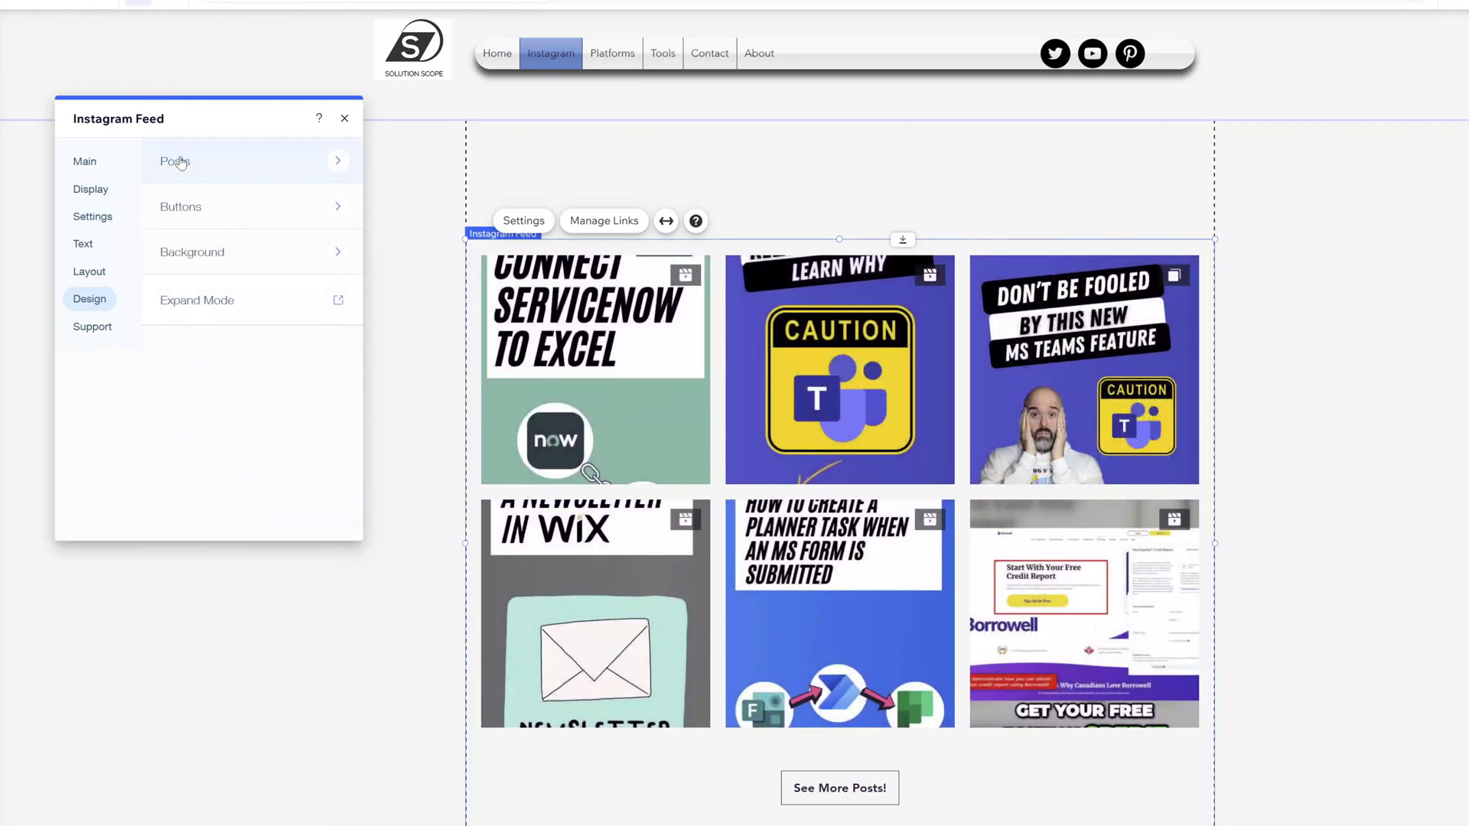
click(216, 208)
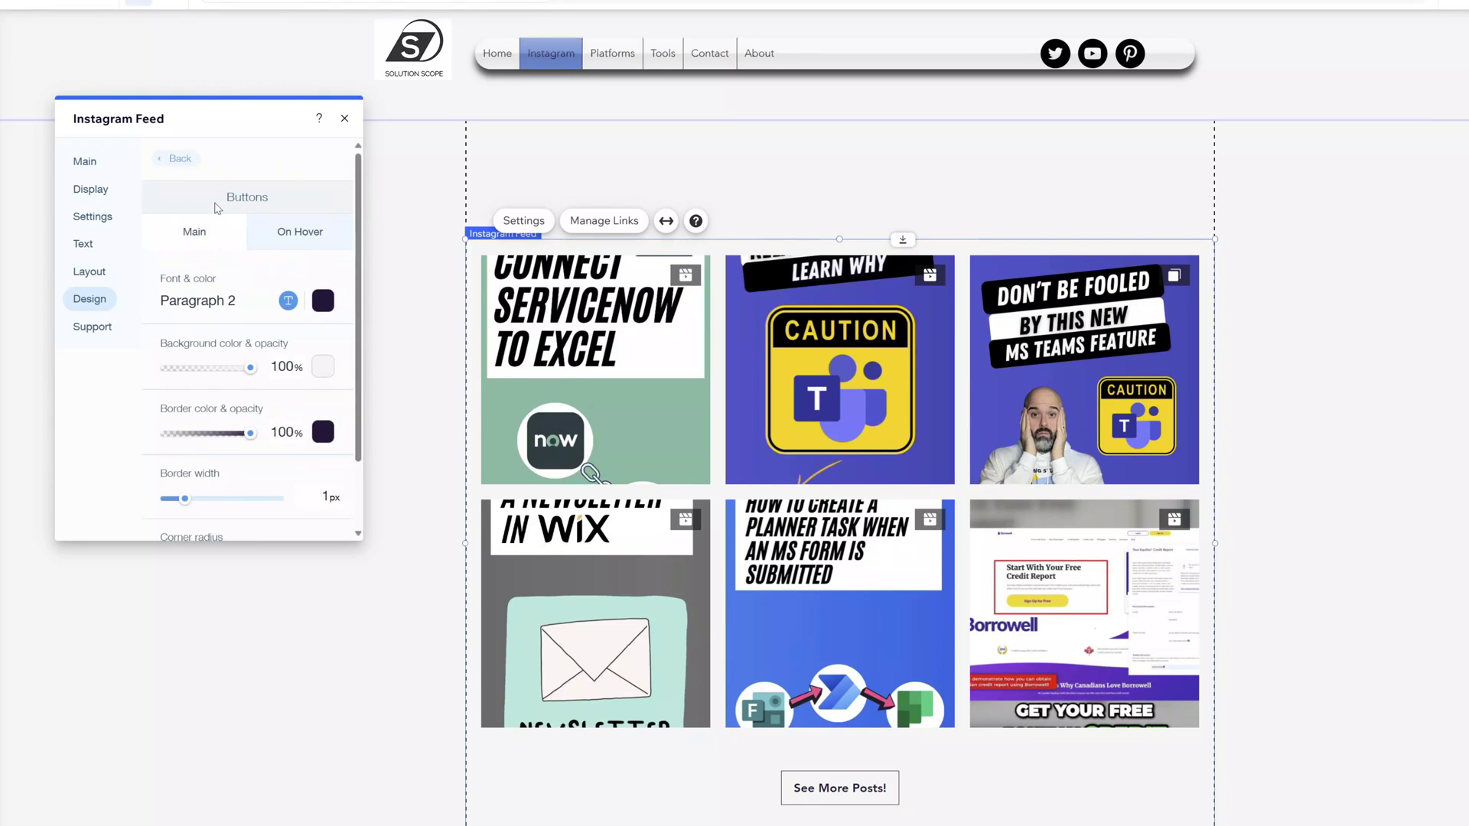
scroll(239, 260, down, 2)
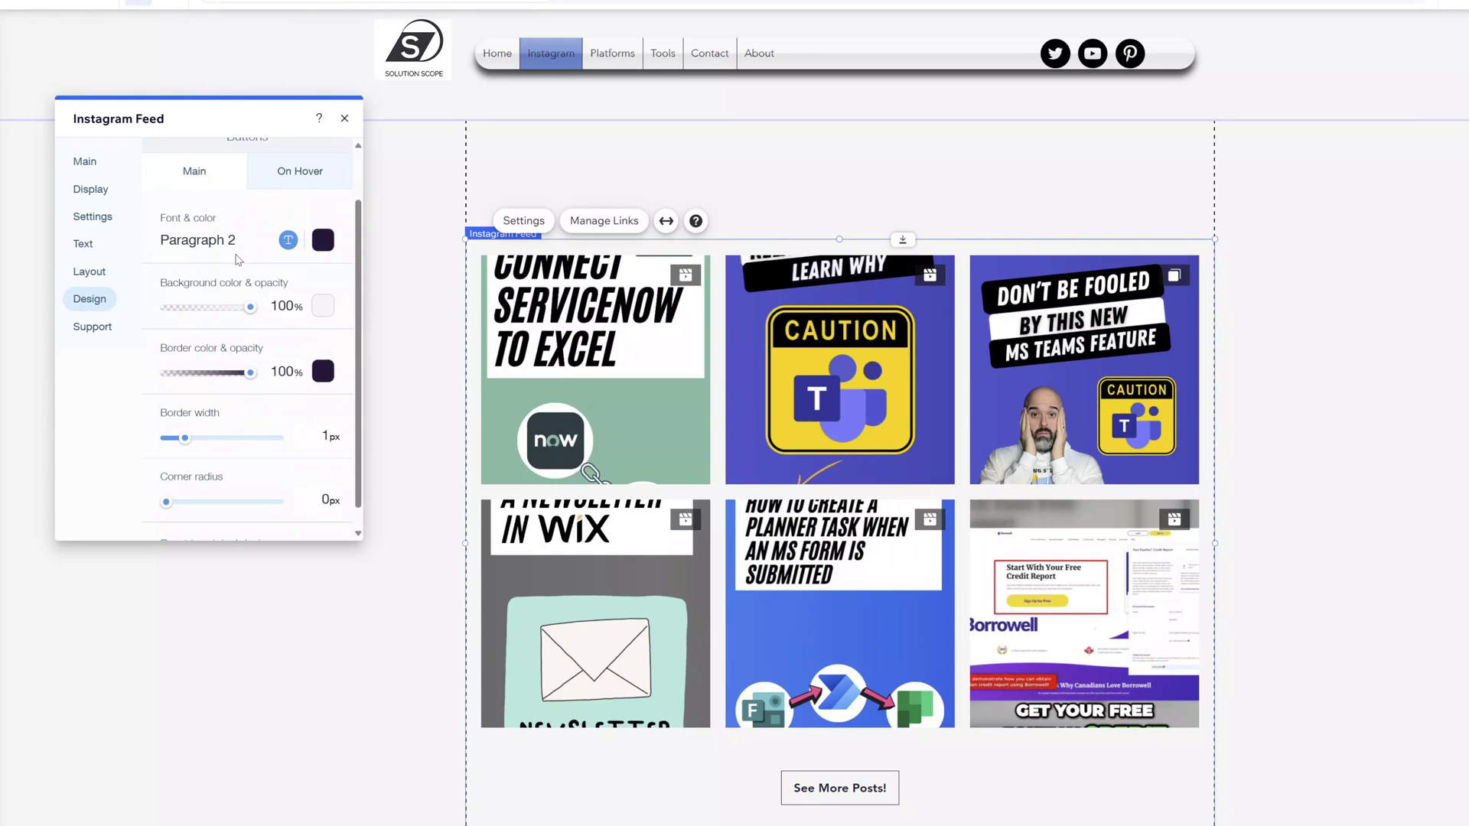
scroll(239, 260, down, 1)
scroll(197, 212, up, 3)
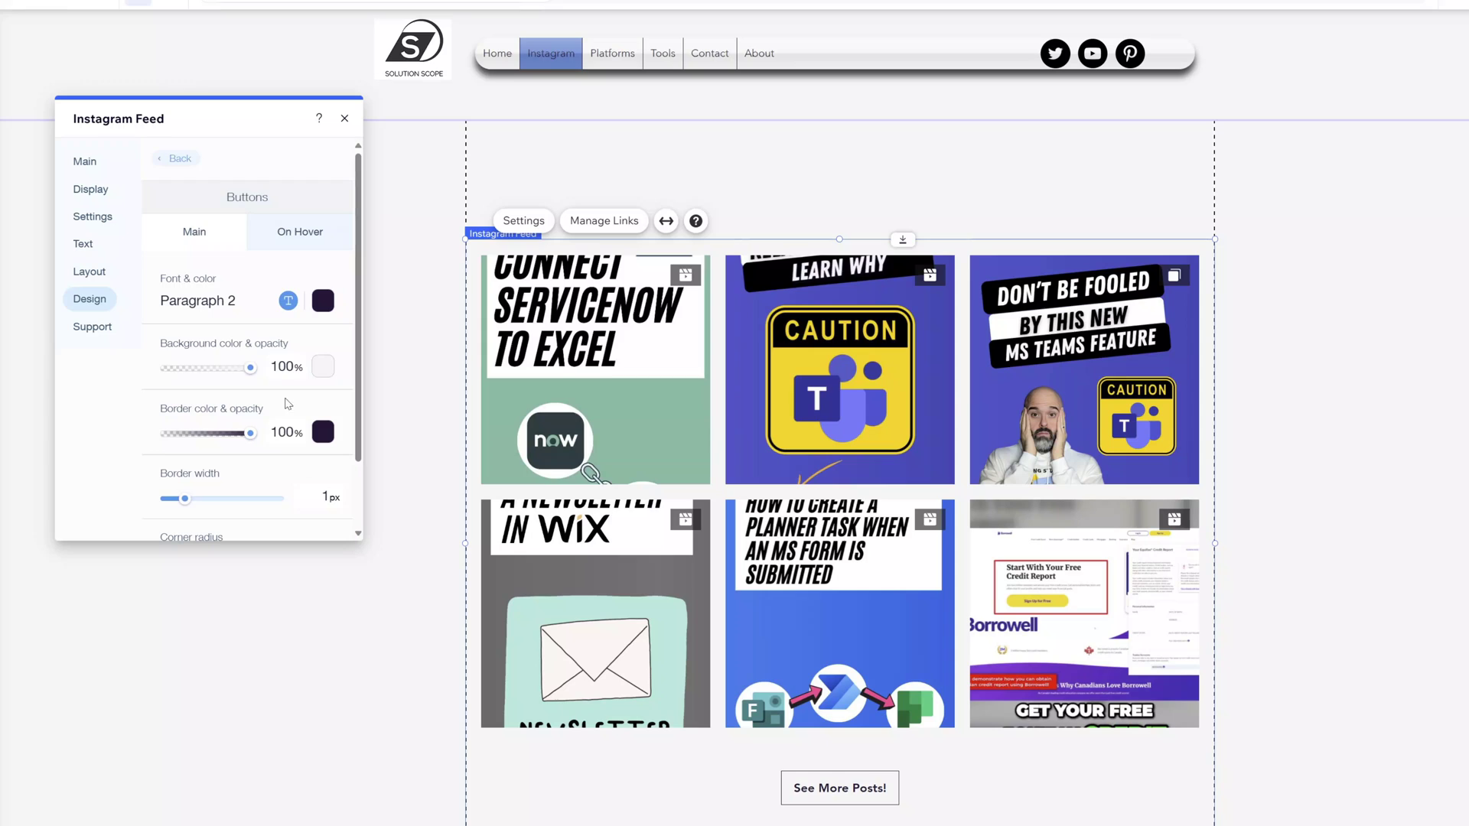
click(179, 160)
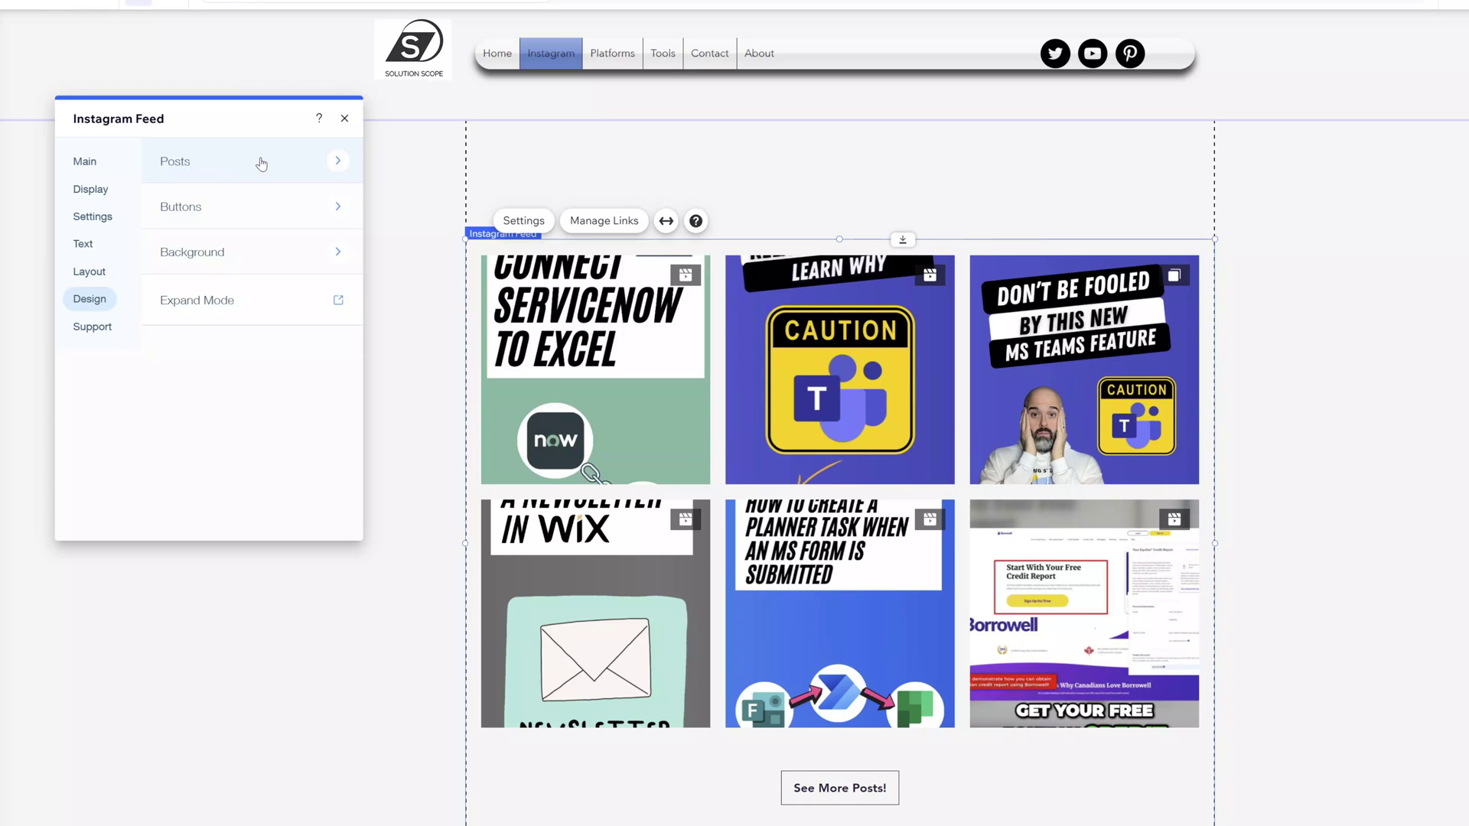
Step: In Expand Mode, toggle Caption and Timestamp off and back on, leaving both shown
click(215, 310)
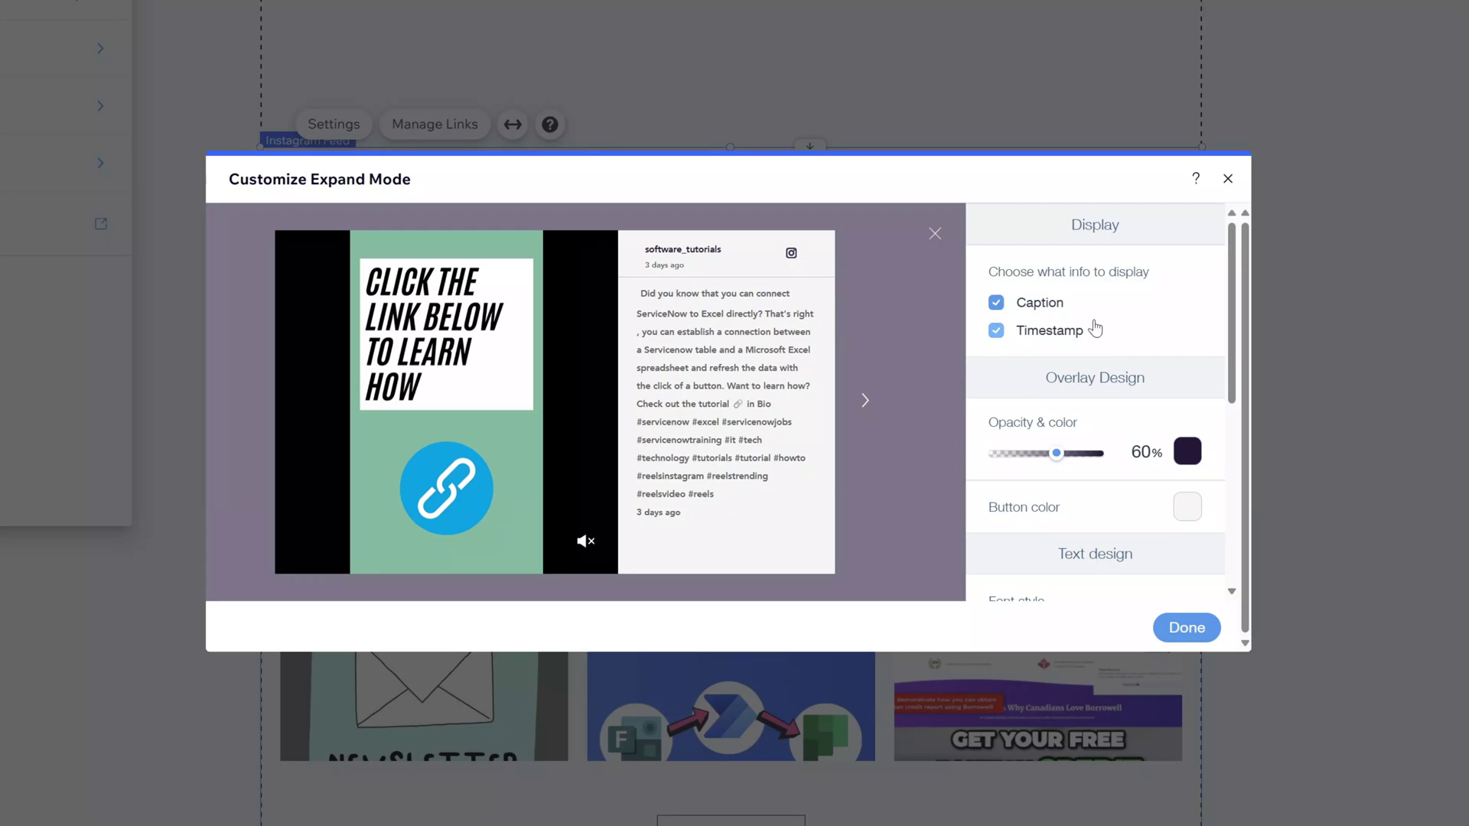
click(1051, 312)
click(1051, 312)
click(1056, 335)
click(1057, 340)
scroll(1103, 357, down, 1)
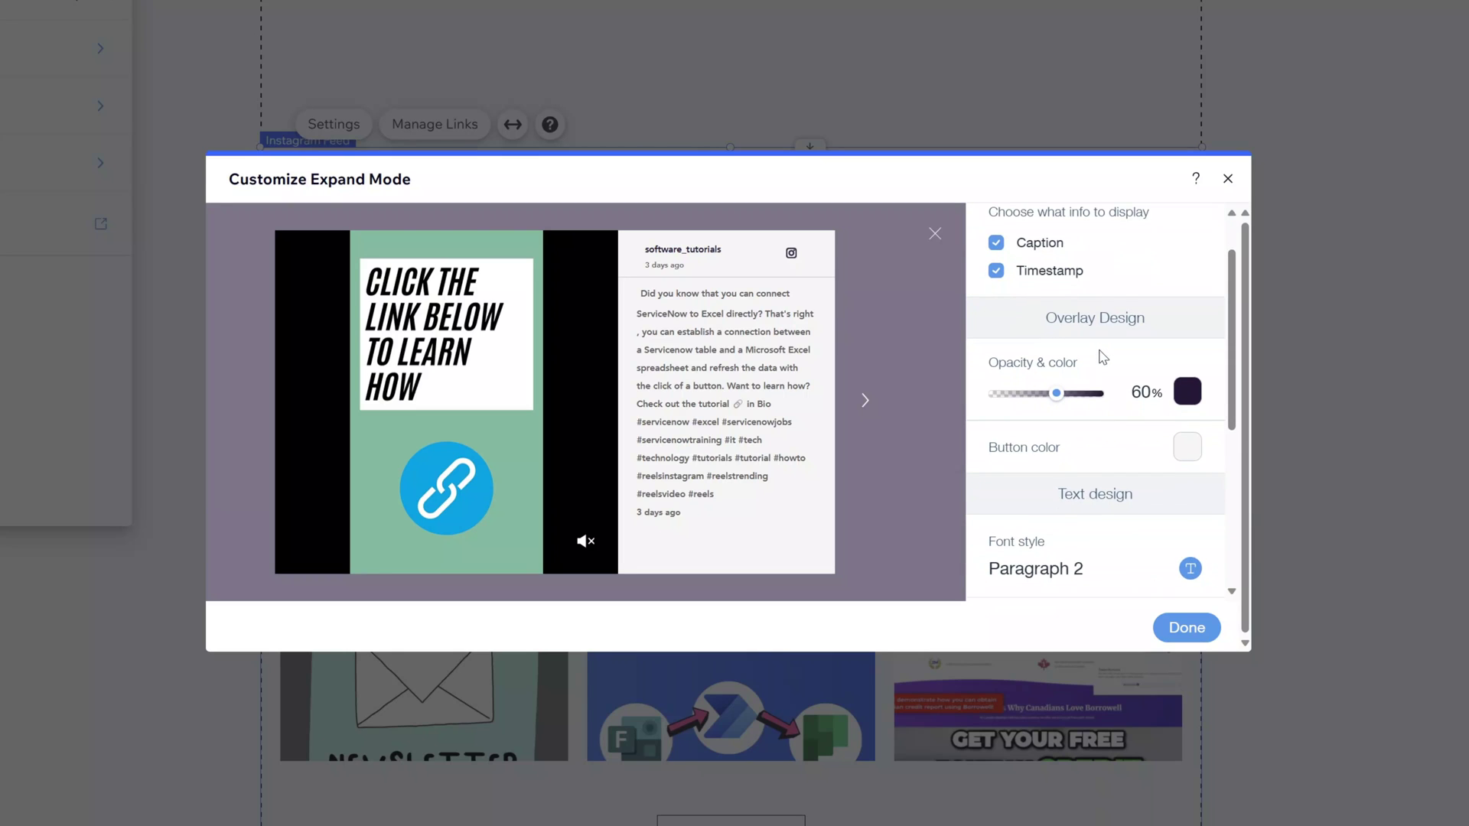
scroll(1103, 357, down, 1)
scroll(1137, 366, down, 2)
scroll(1134, 365, down, 3)
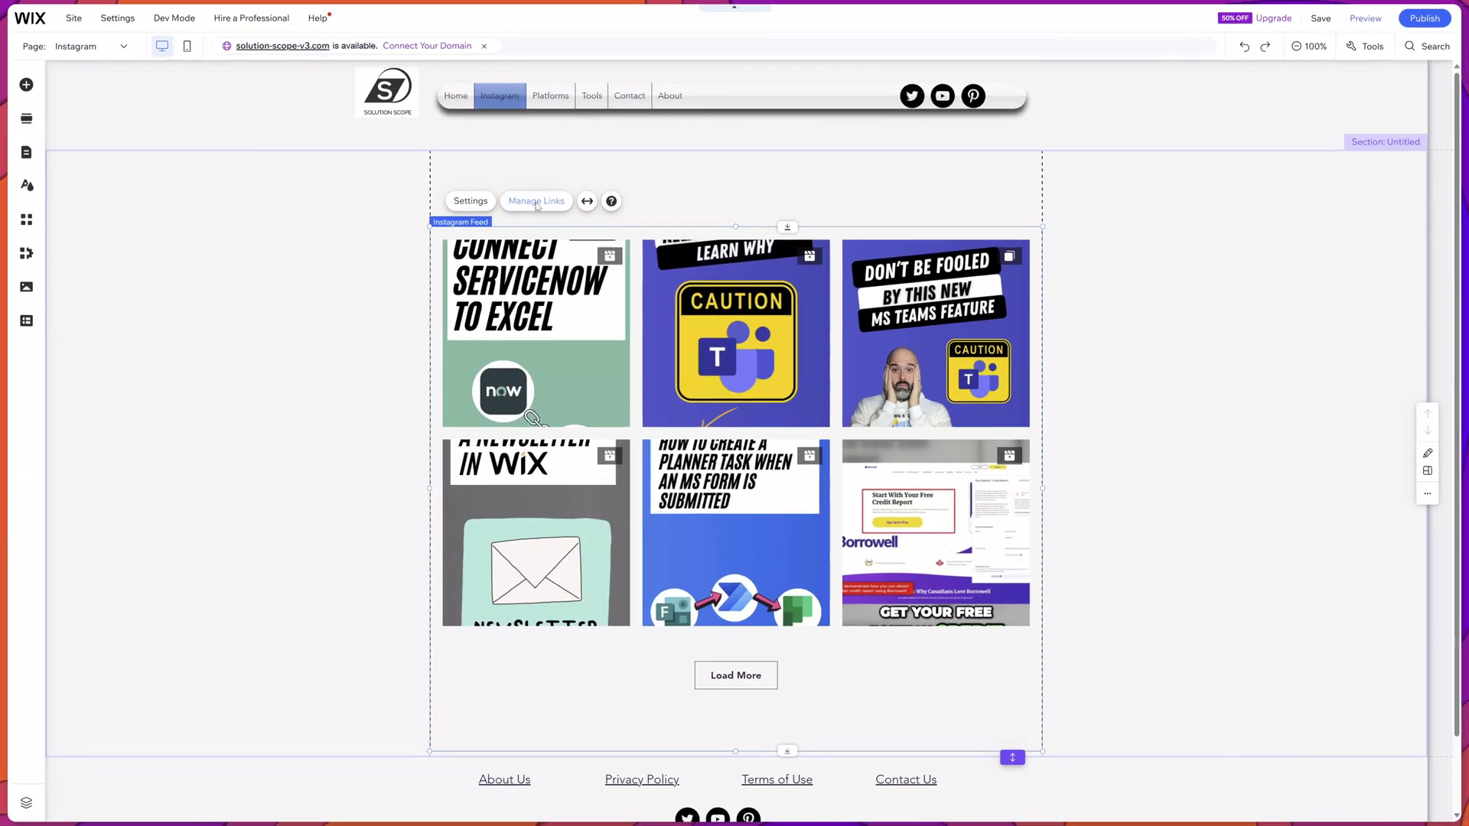
Step: In Manage Links, start a new link on the How To Create A Newsletter In Wix post
click(536, 202)
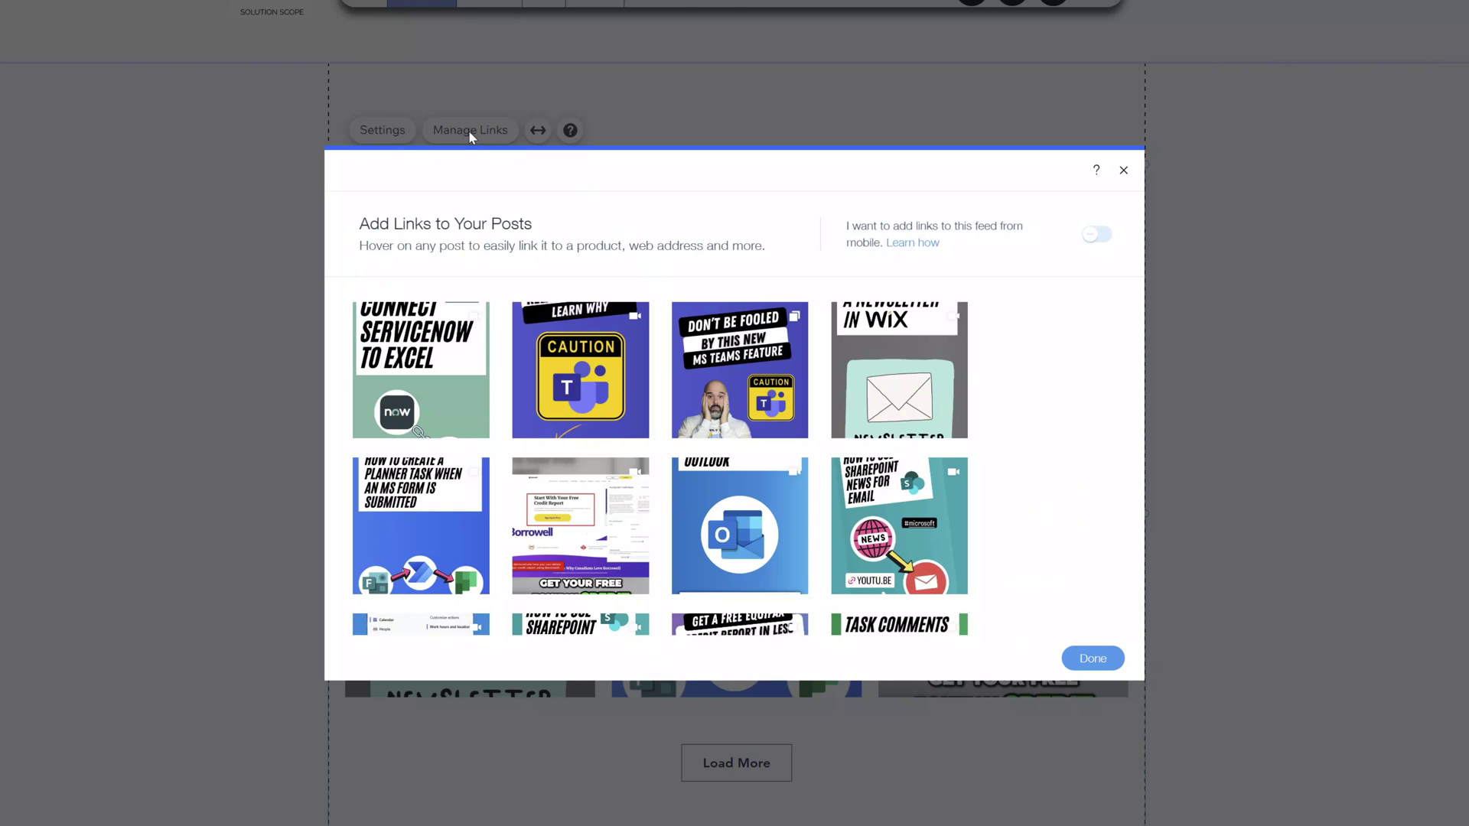
click(881, 383)
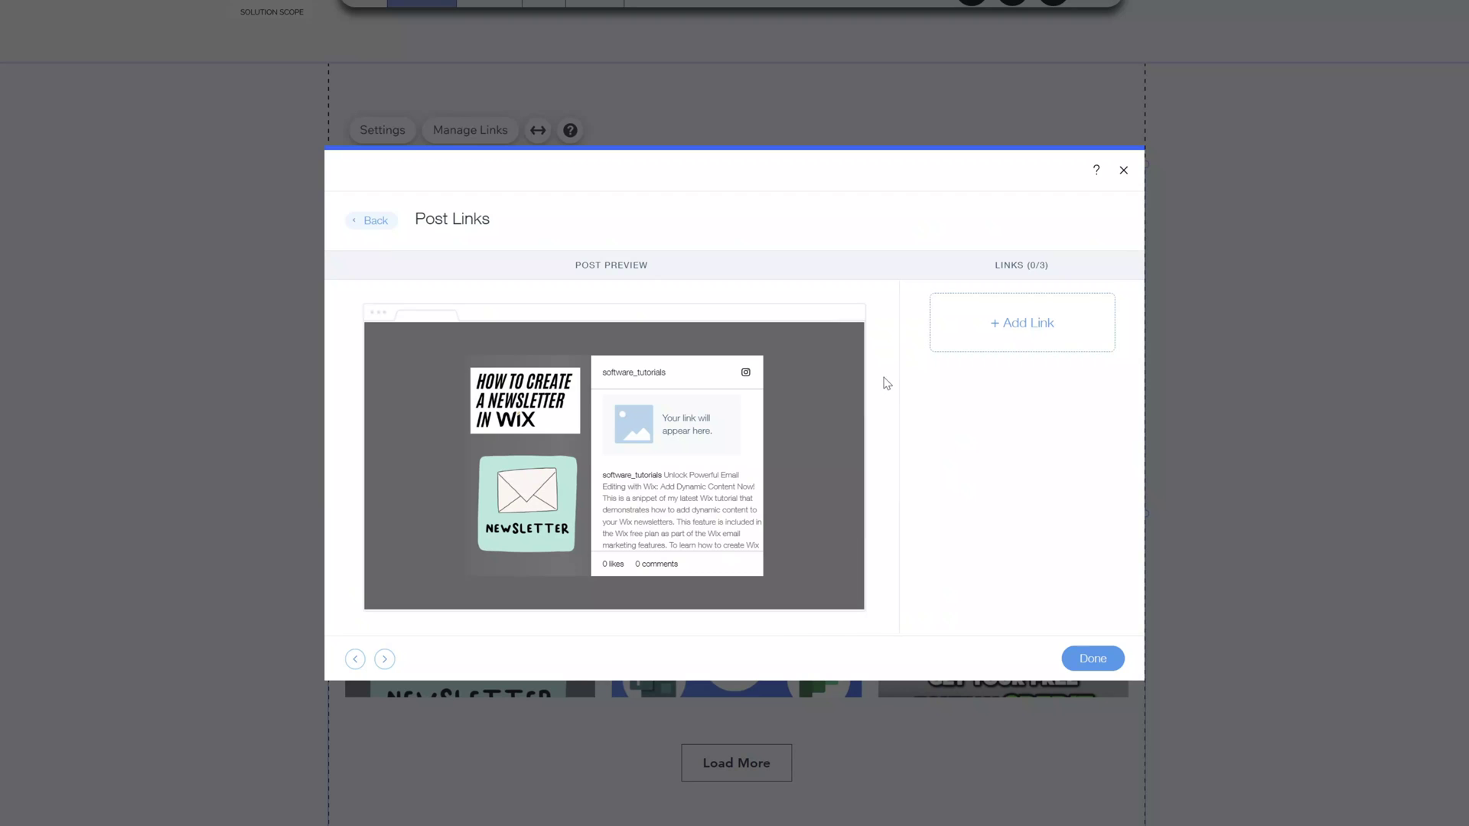
click(974, 322)
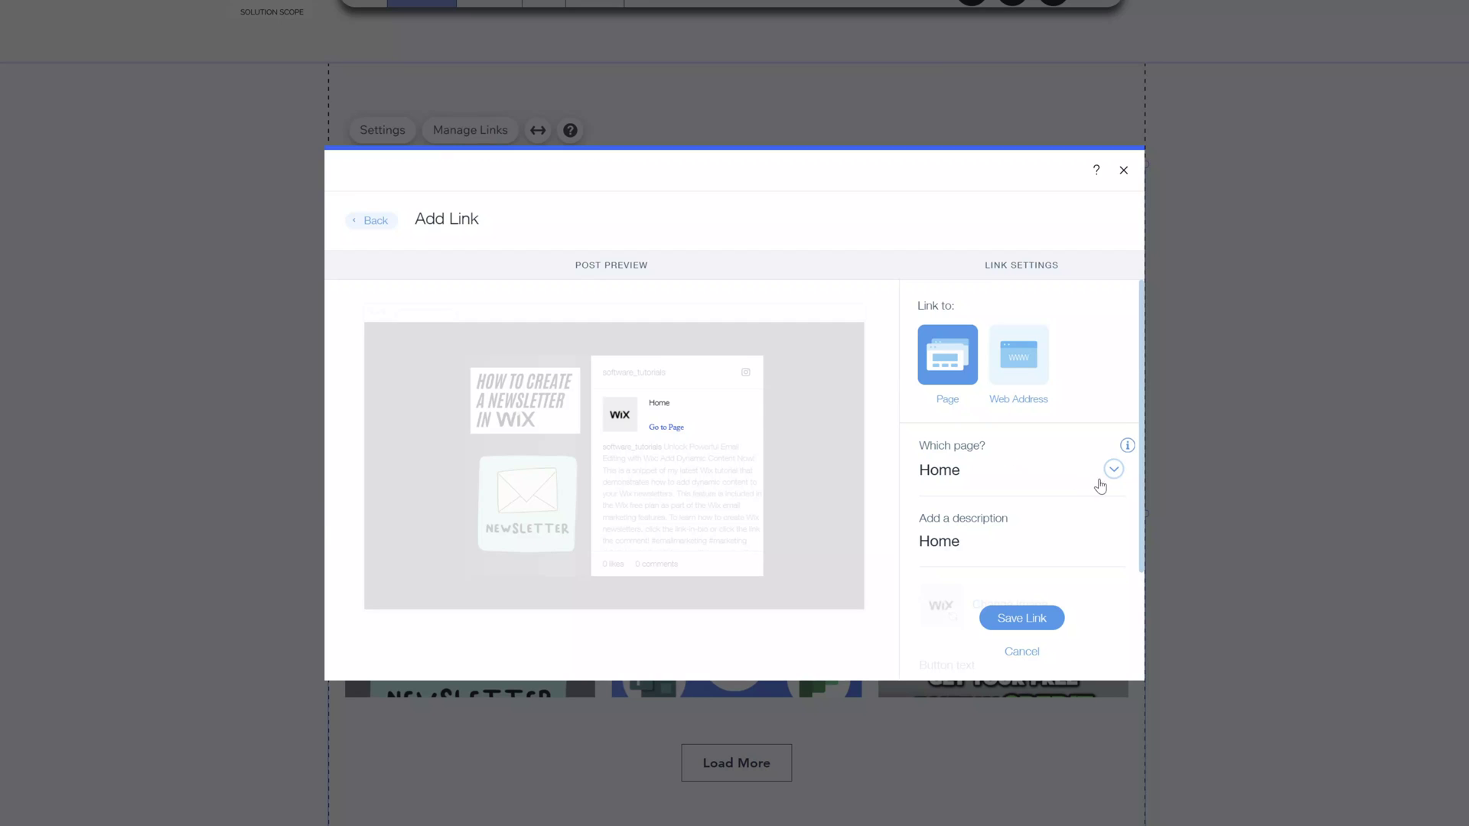
click(1114, 472)
scroll(1089, 514, down, 1)
scroll(1090, 520, up, 1)
click(1125, 410)
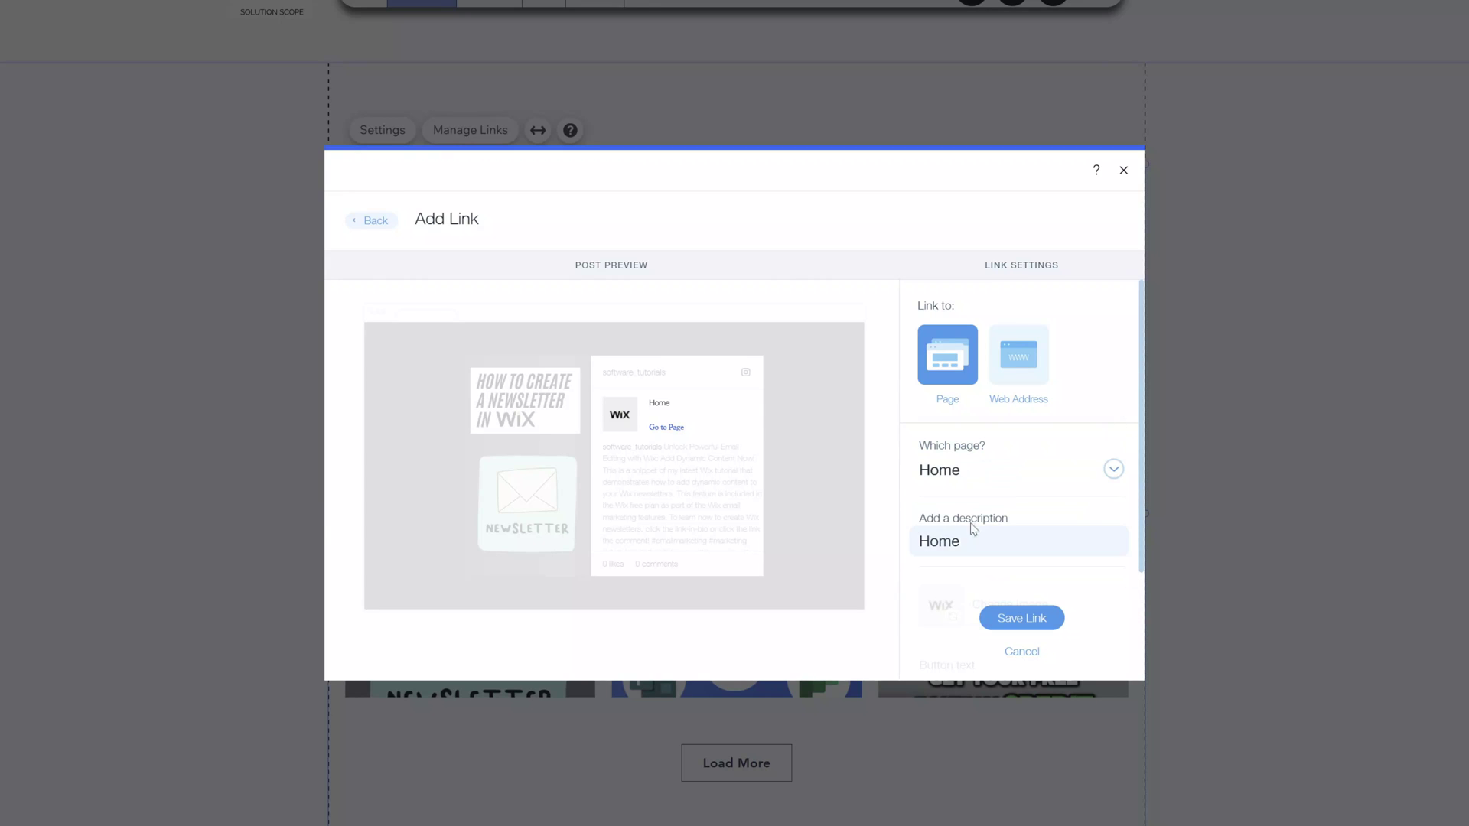
click(1023, 550)
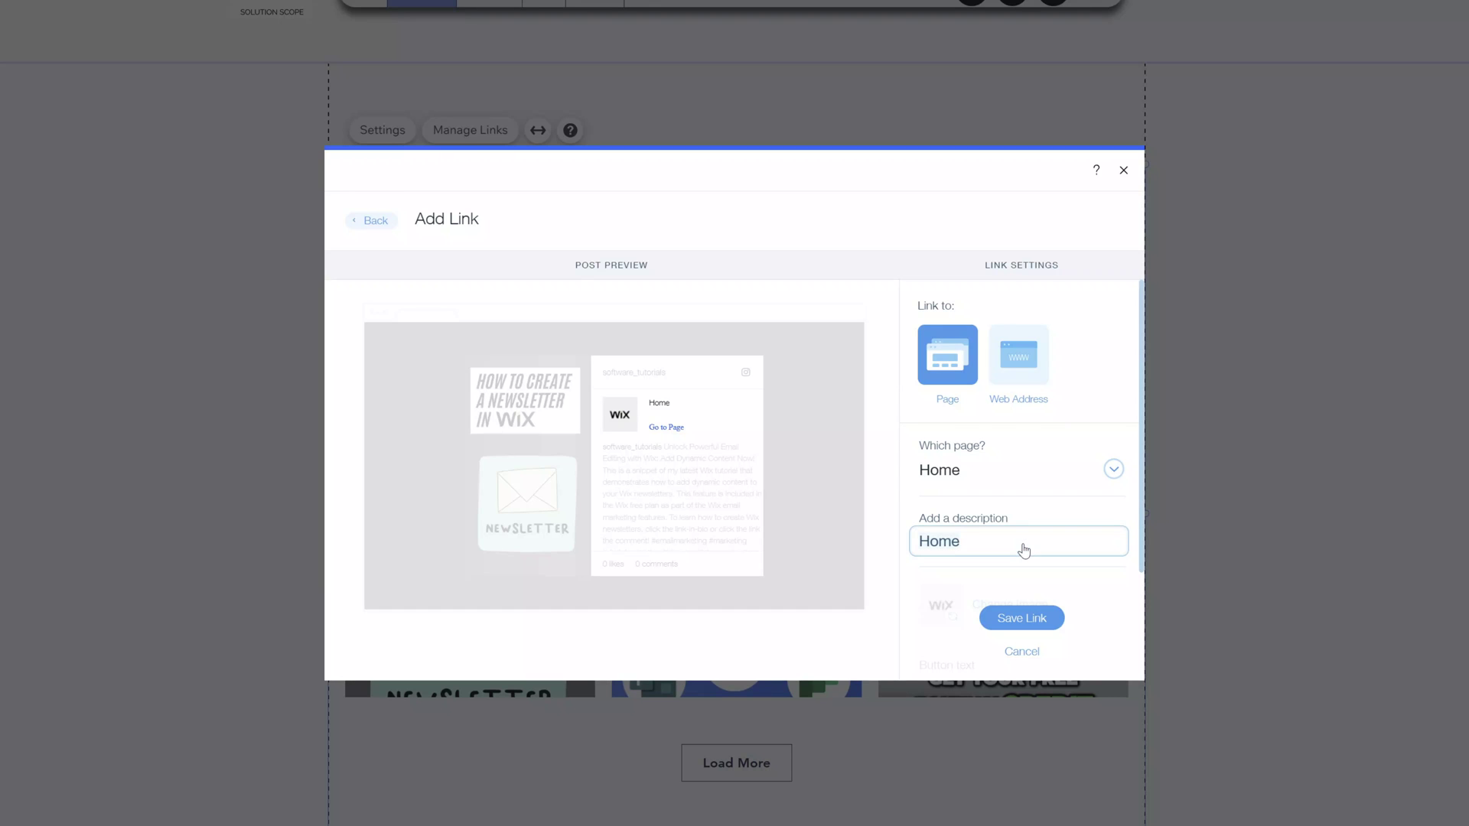
scroll(1033, 499, down, 2)
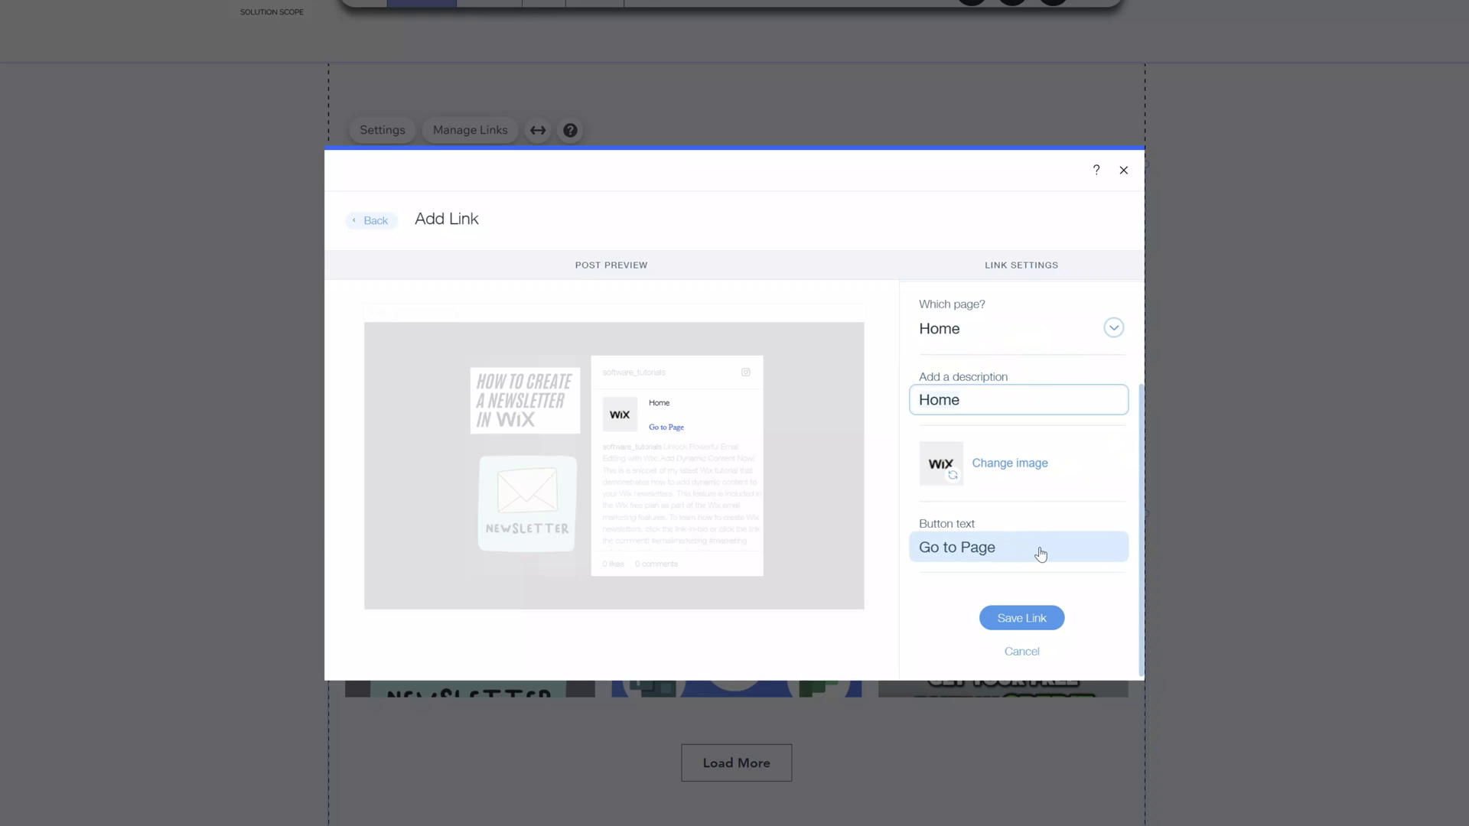
scroll(1040, 554, up, 2)
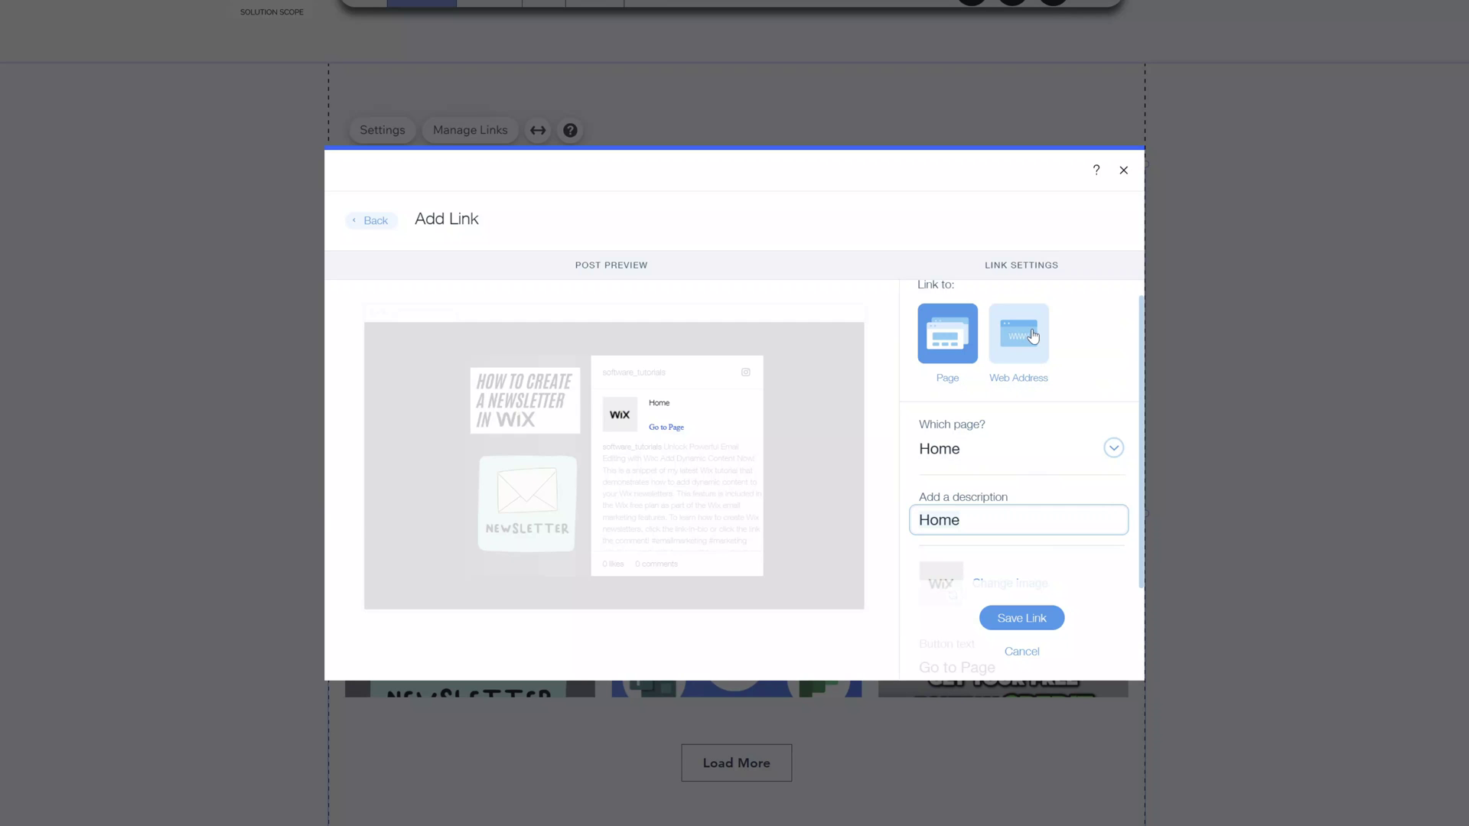
Step: Set the link to the pasted YouTube web address with 'Check It Out!' button text, and save
click(1032, 336)
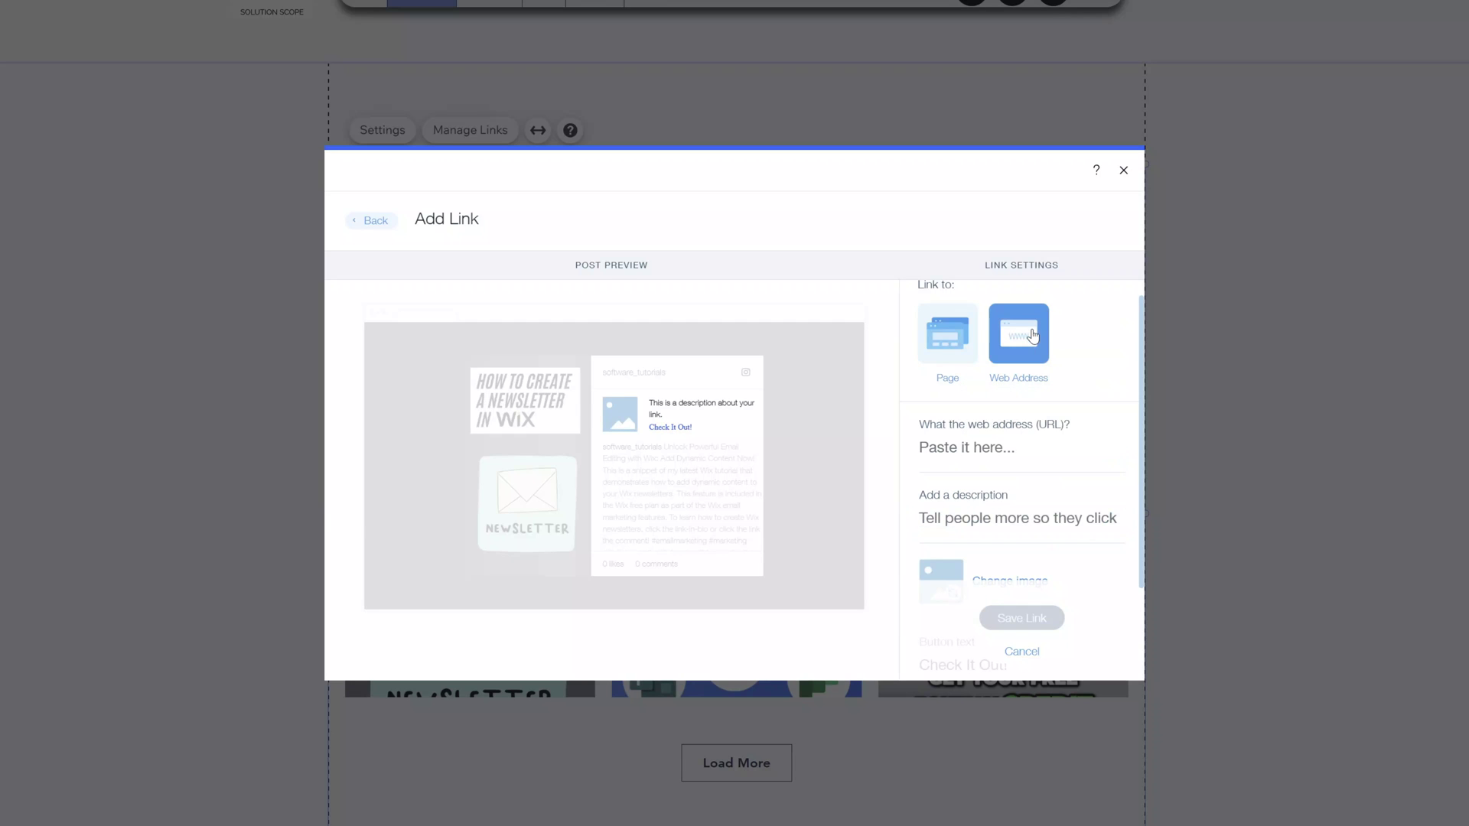
click(1012, 456)
text(https://youtu.be/s1EpqUyEDy0)
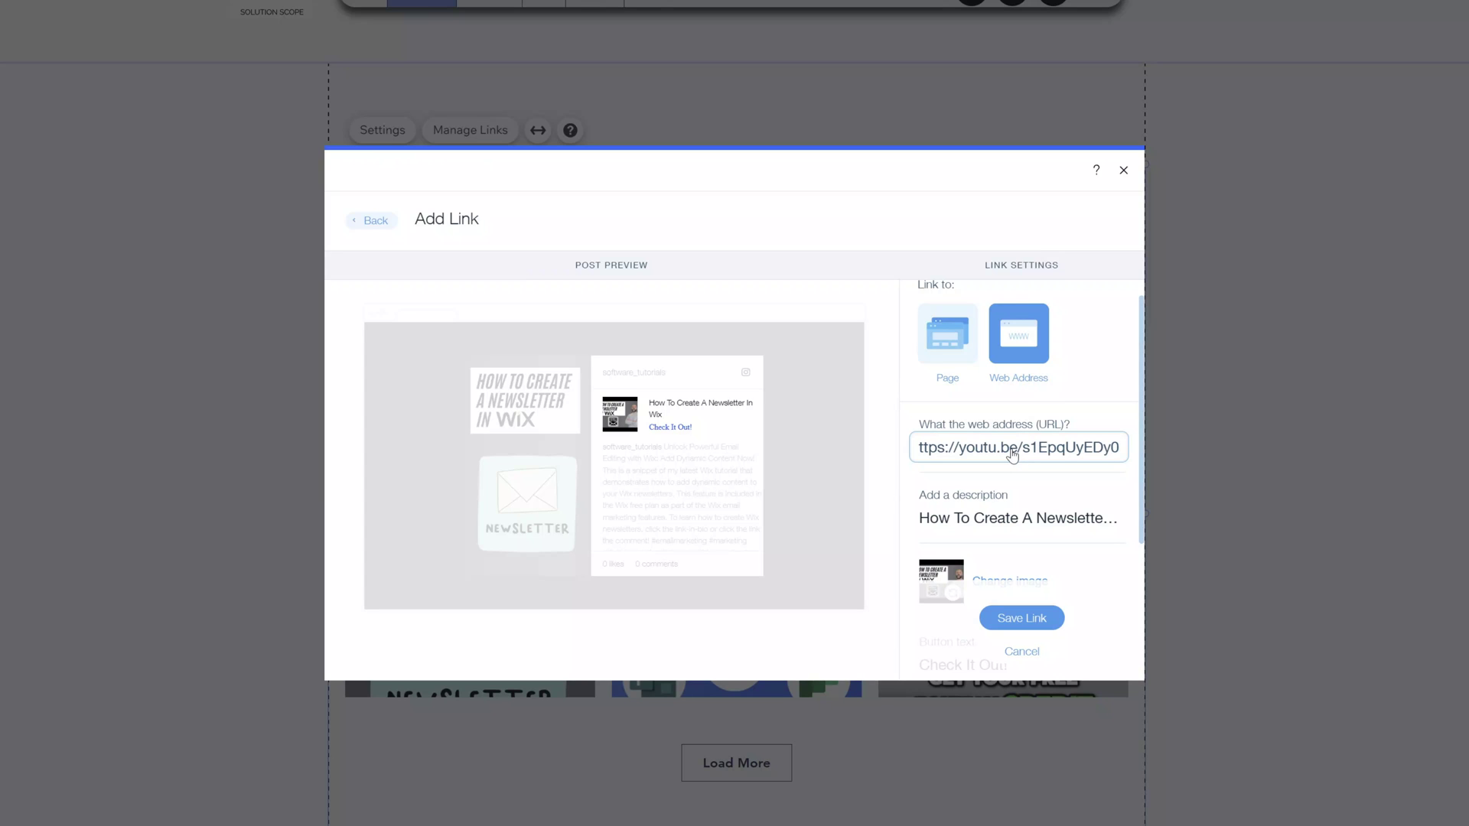
scroll(1012, 456, down, 2)
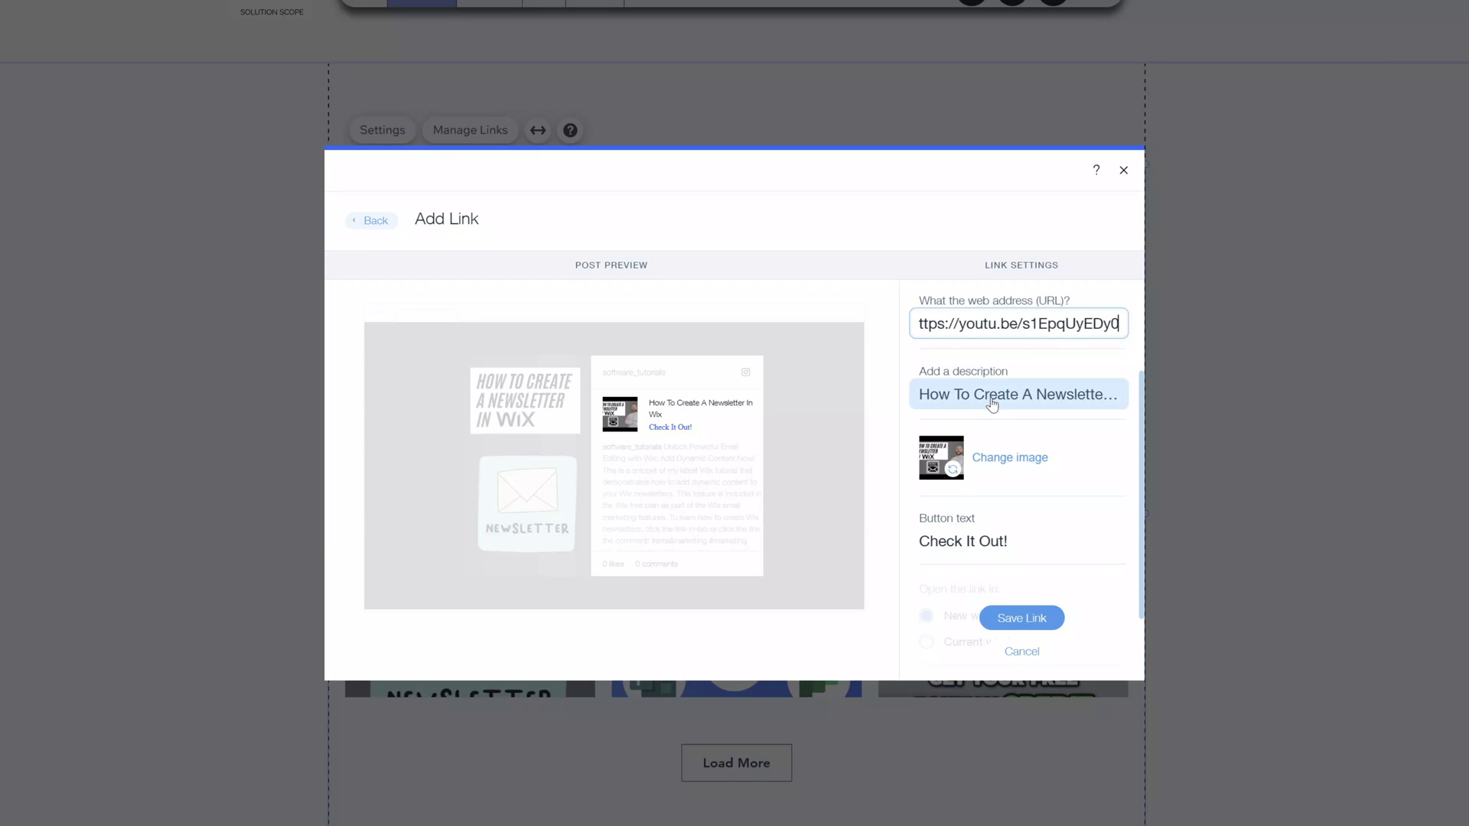
click(1047, 399)
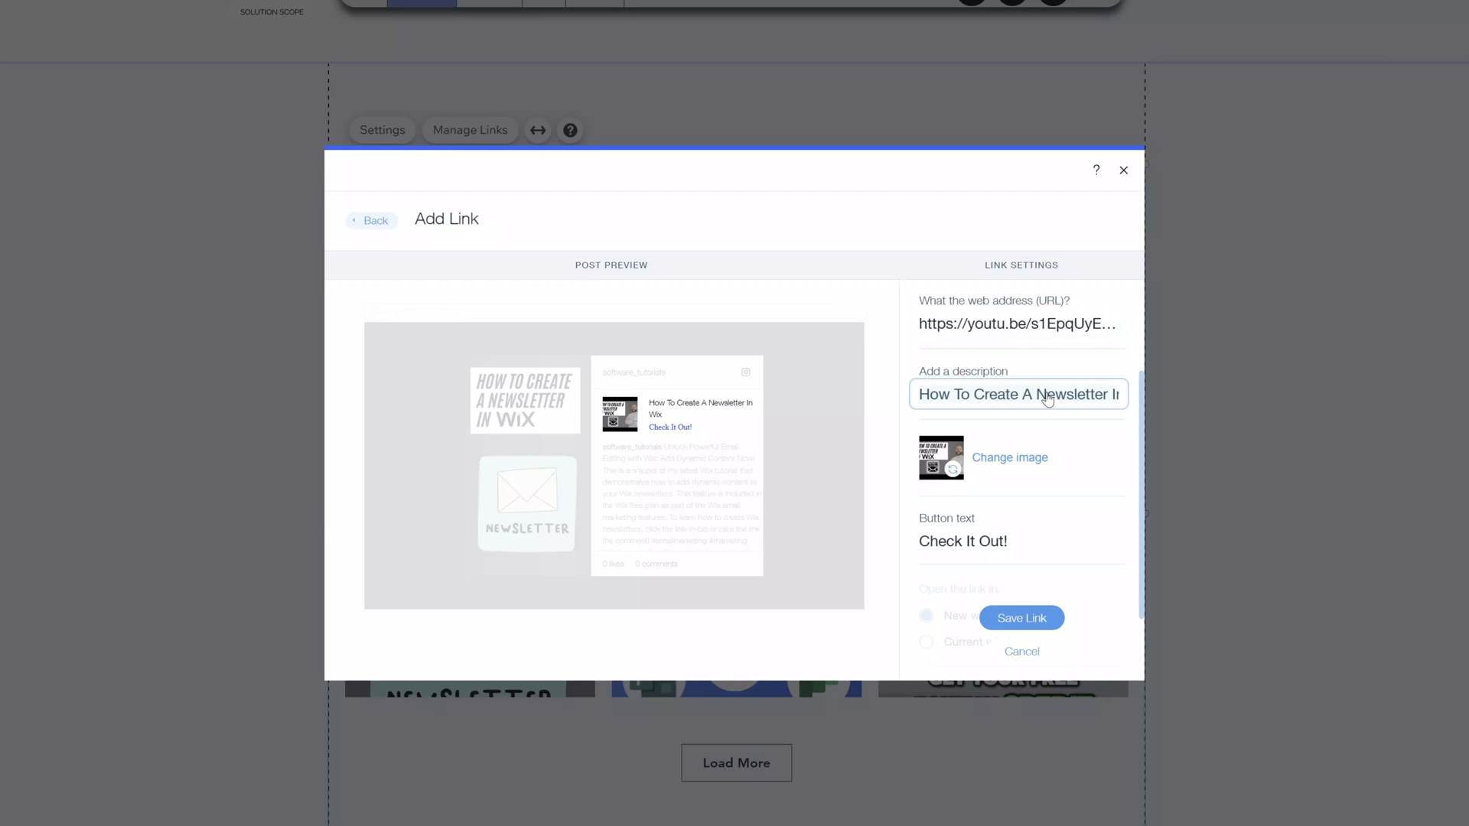
scroll(1075, 445, down, 1)
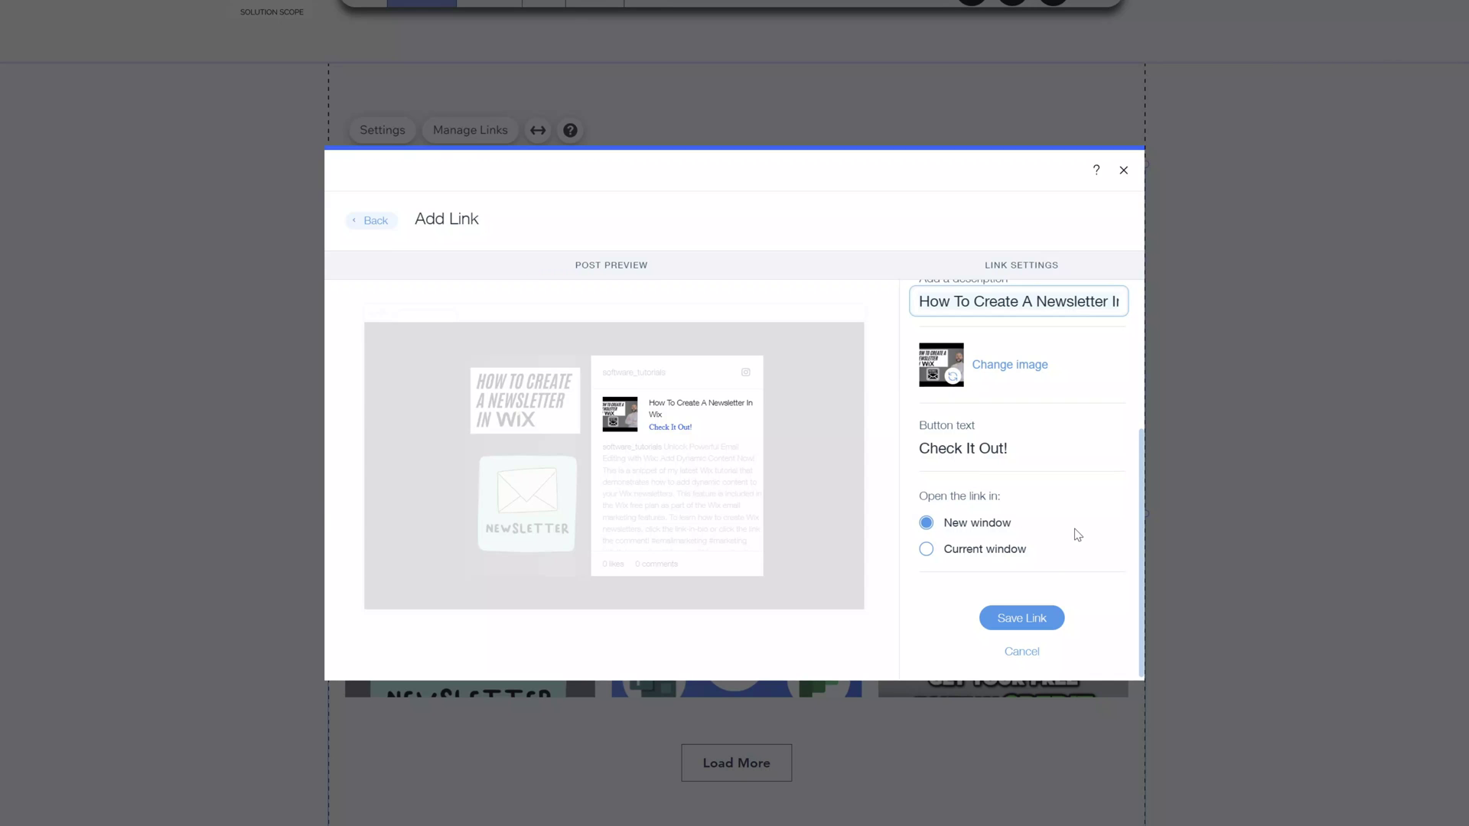
click(1027, 621)
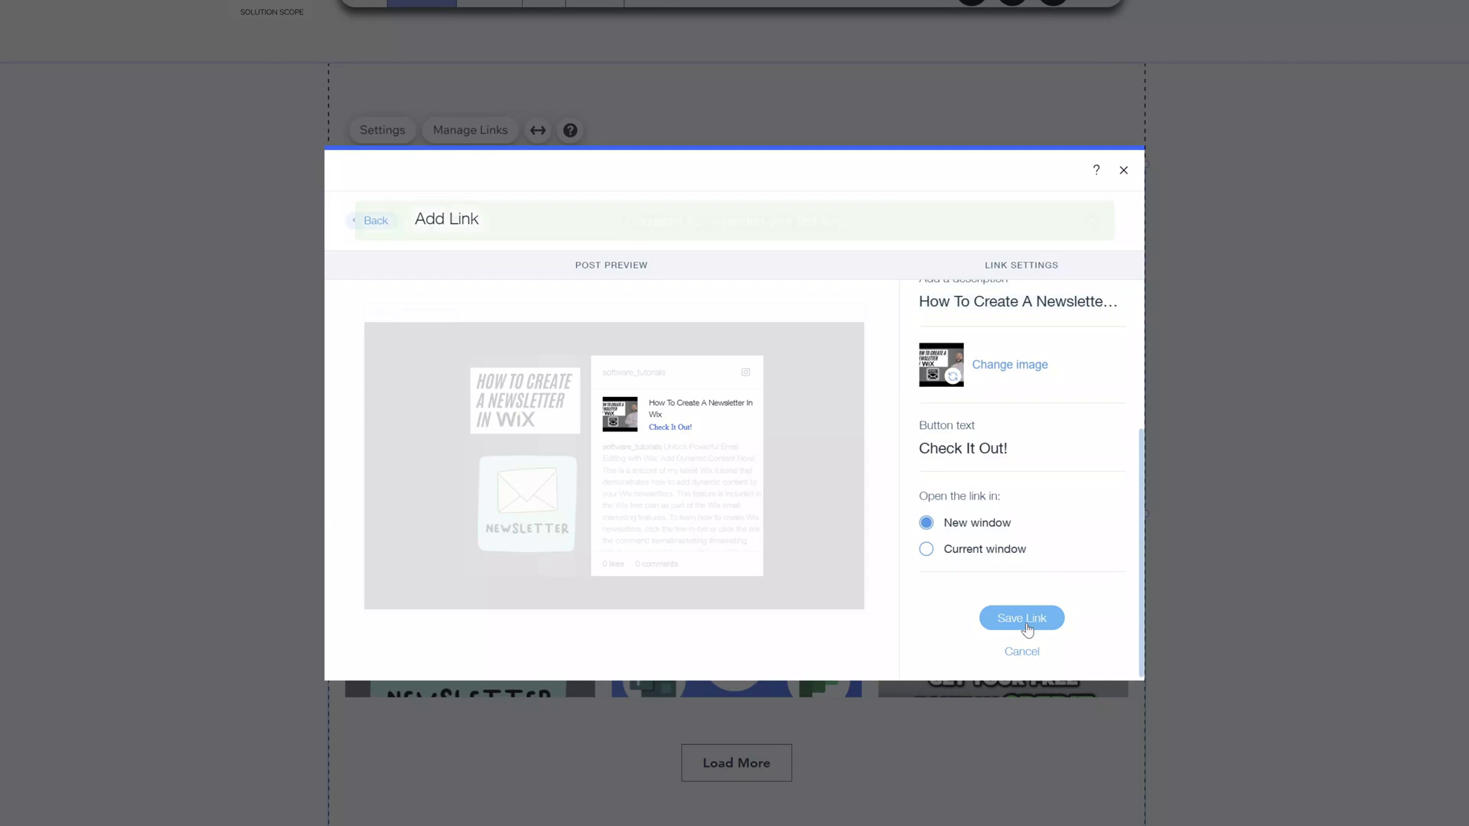